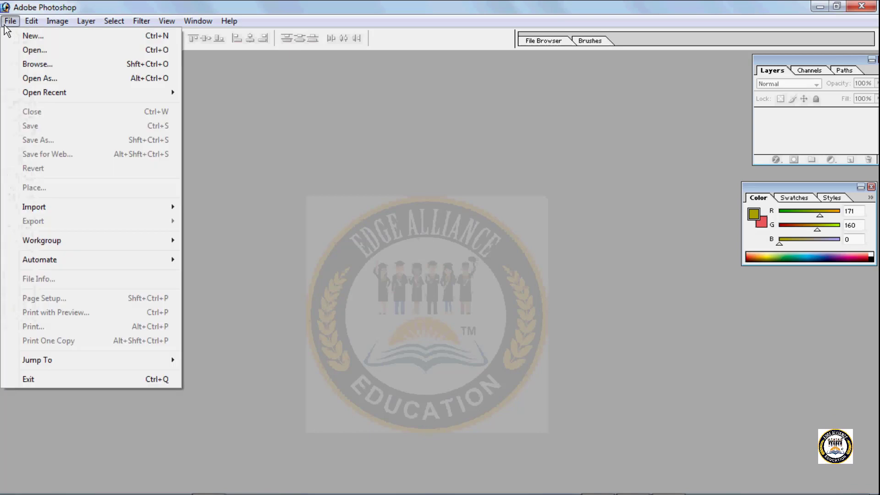
- Start a new document named with the person's first name, using the 1024 x 768 preset size with width in pixels
{"action": "left_click", "coordinate": [24, 37]}
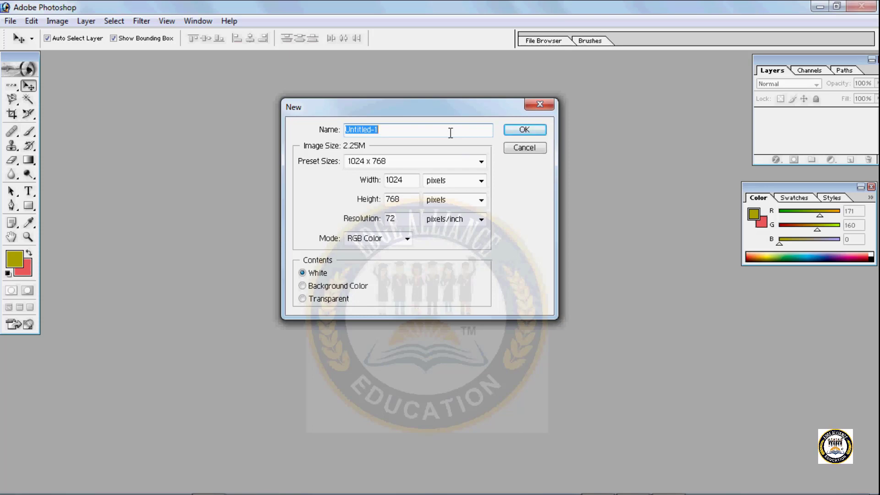
{"action": "type", "text": "Akanksha"}
{"action": "left_click", "coordinate": [437, 162]}
{"action": "left_click", "coordinate": [438, 161]}
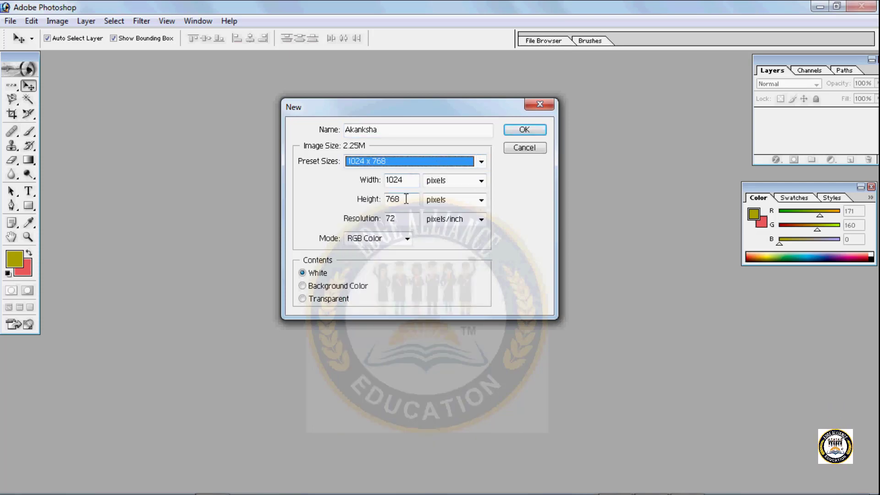
{"action": "left_click", "coordinate": [482, 181]}
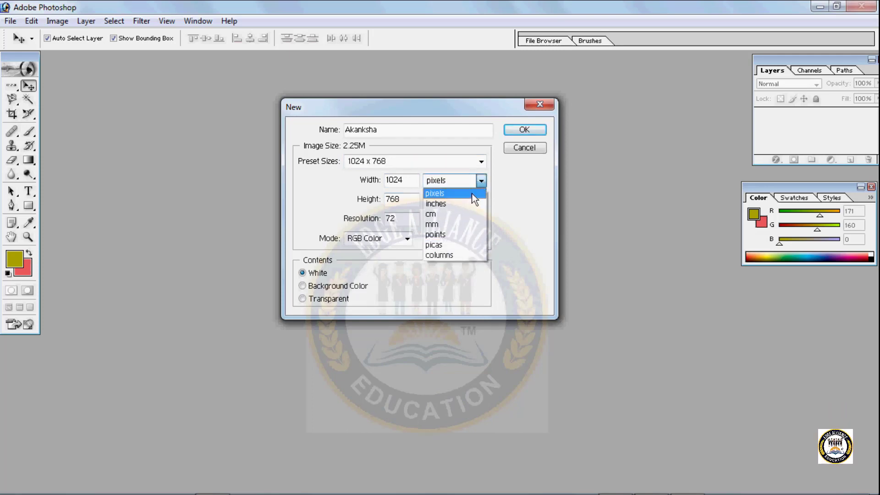
{"action": "left_click", "coordinate": [471, 194]}
- Create the document at a resolution of 300 pixels/inch in RGB Color mode with White contents
{"action": "double_click", "coordinate": [417, 218]}
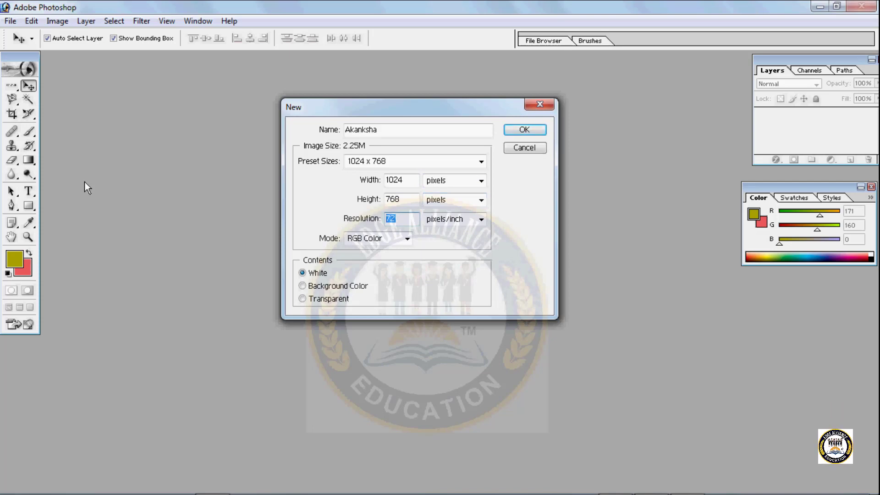
{"action": "type", "text": "300"}
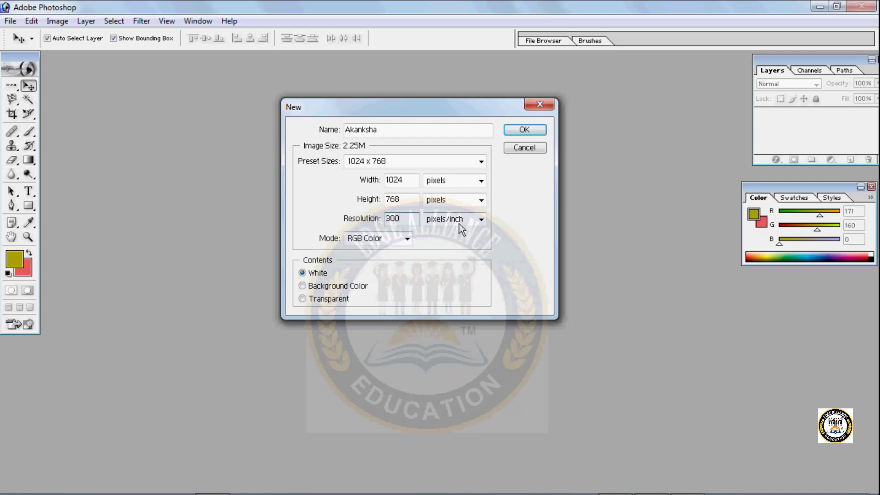
{"action": "left_click", "coordinate": [407, 238]}
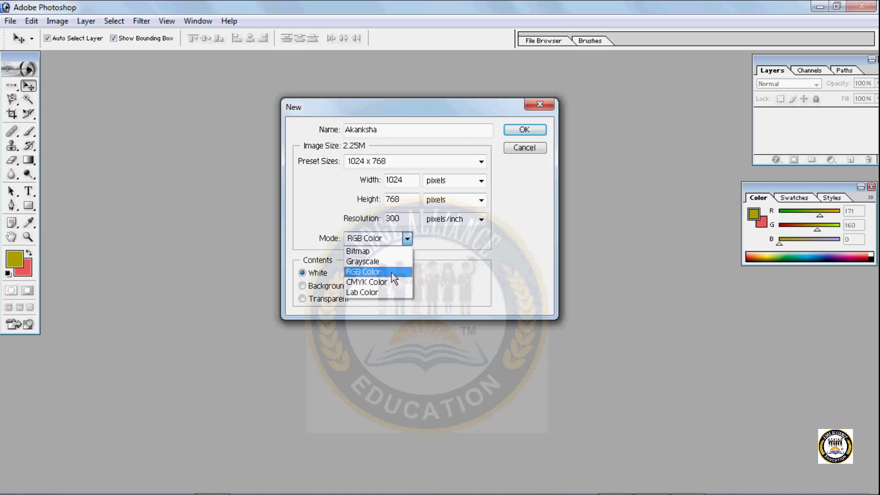
{"action": "left_click", "coordinate": [392, 273]}
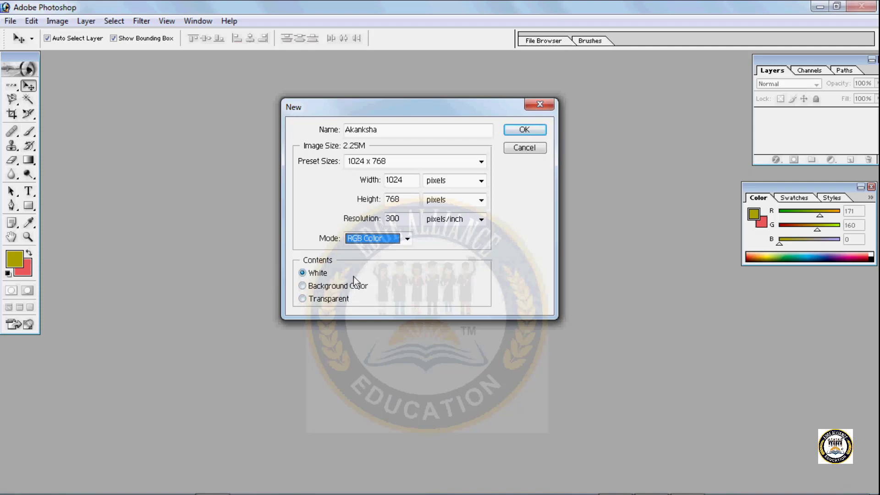
{"action": "left_click", "coordinate": [321, 277]}
{"action": "left_click", "coordinate": [528, 128]}
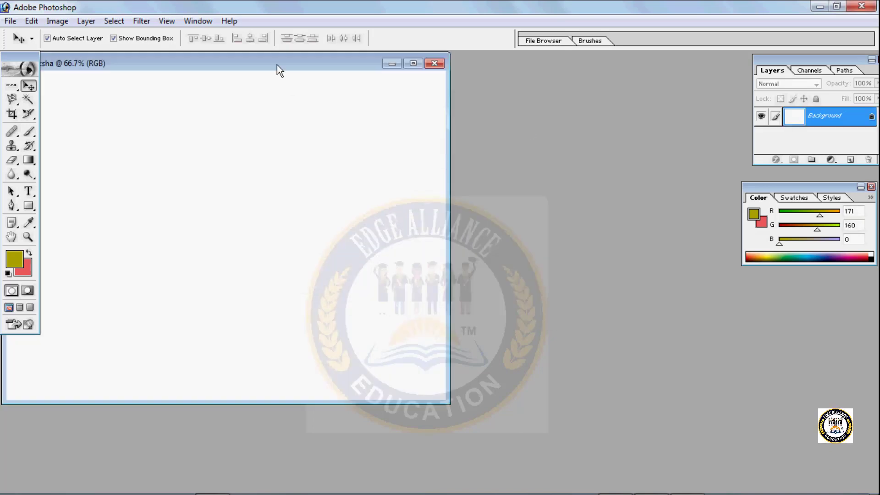
- Move the new document window clear of the toolbox and bring the Layers palette fully into view
{"action": "left_click_drag", "start_coordinate": [277, 64], "coordinate": [337, 76]}
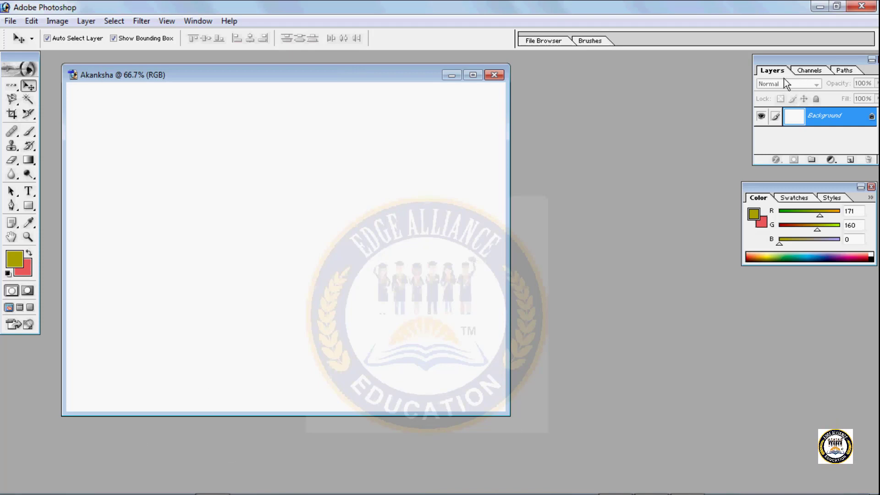
{"action": "left_click_drag", "start_coordinate": [790, 63], "coordinate": [741, 67]}
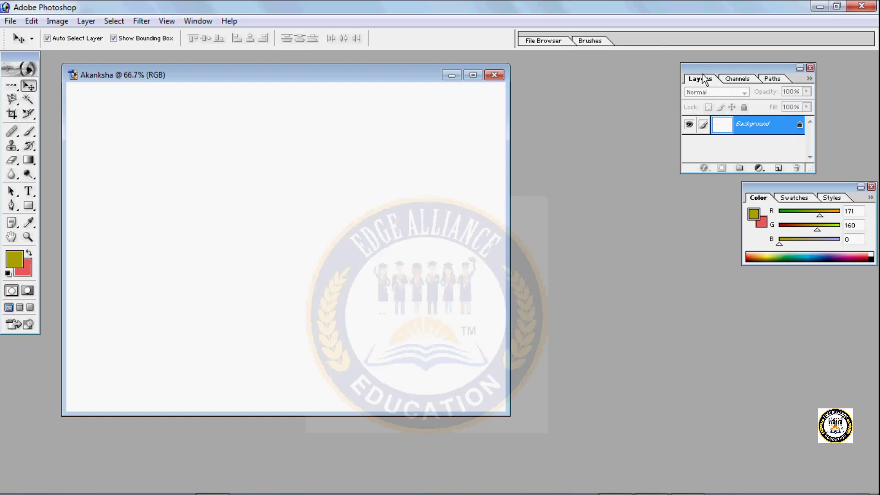
- Examine the Layers, Channels and Paths palettes of the blank document, and reposition the palette group above the Color palette
{"action": "left_click", "coordinate": [735, 78]}
{"action": "left_click", "coordinate": [771, 81]}
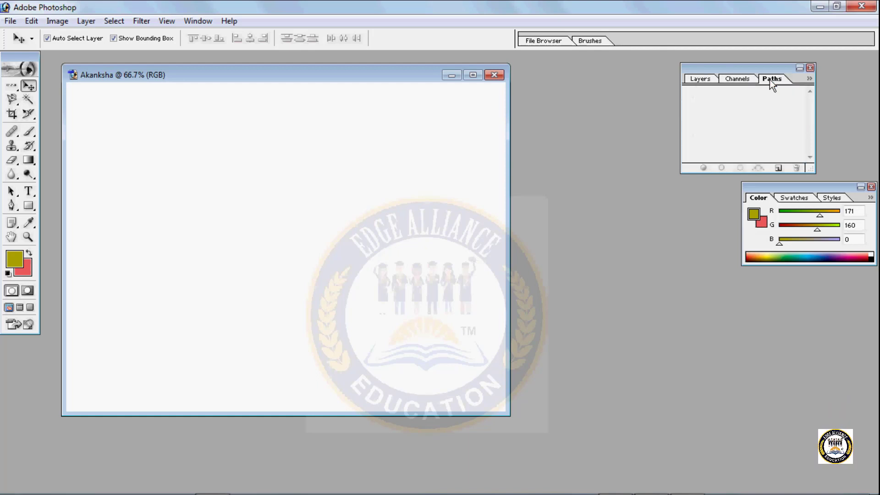
{"action": "left_click", "coordinate": [702, 80]}
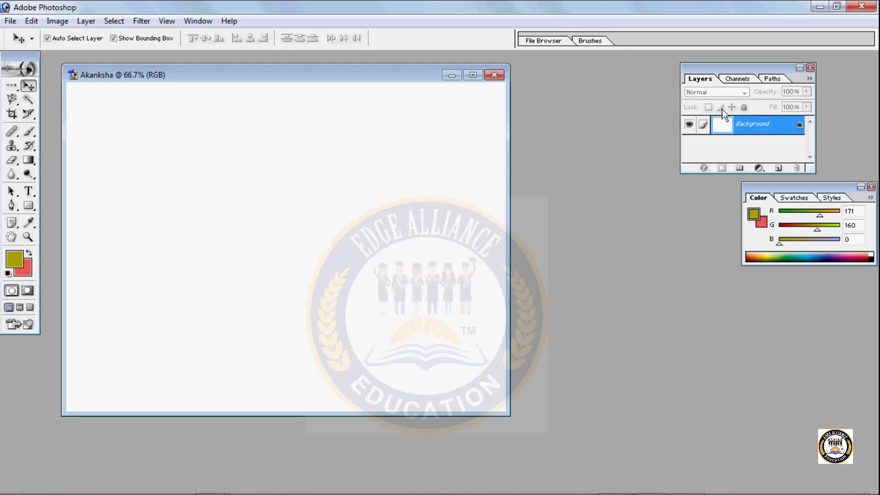
{"action": "left_click", "coordinate": [733, 79]}
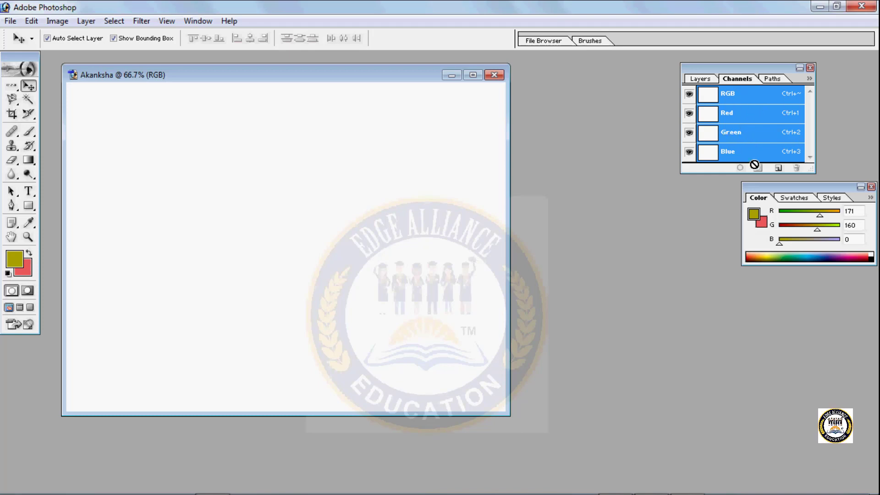
{"action": "left_click", "coordinate": [776, 80]}
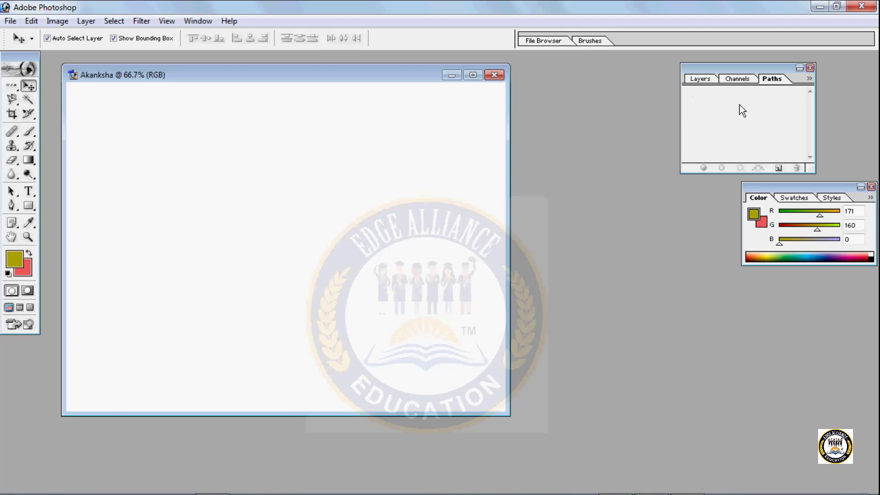
{"action": "left_click", "coordinate": [739, 80]}
{"action": "left_click", "coordinate": [703, 79]}
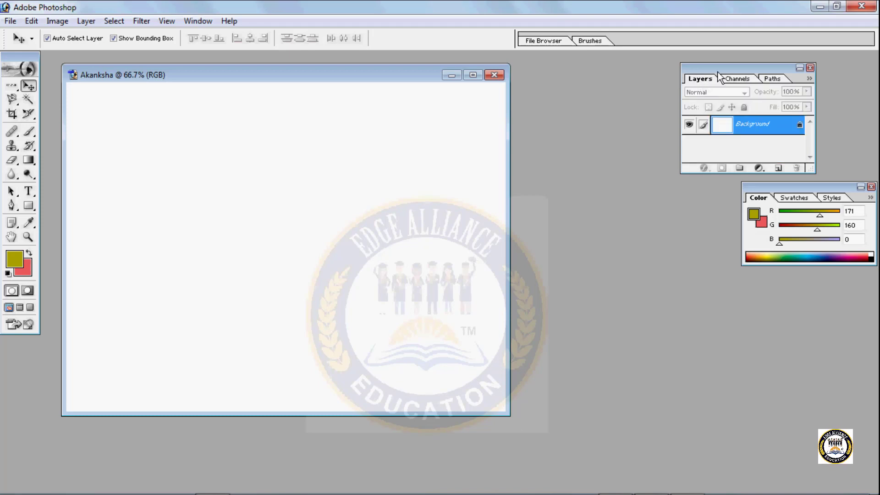
{"action": "left_click_drag", "start_coordinate": [718, 68], "coordinate": [766, 74]}
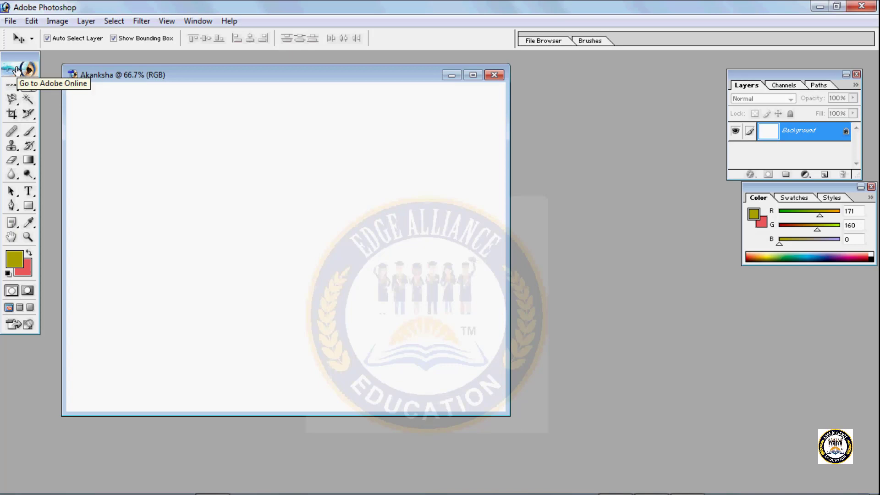
- Open the image f&t002.jpg from the Flowers folder and place its window beside the blank document
{"action": "left_click", "coordinate": [6, 23]}
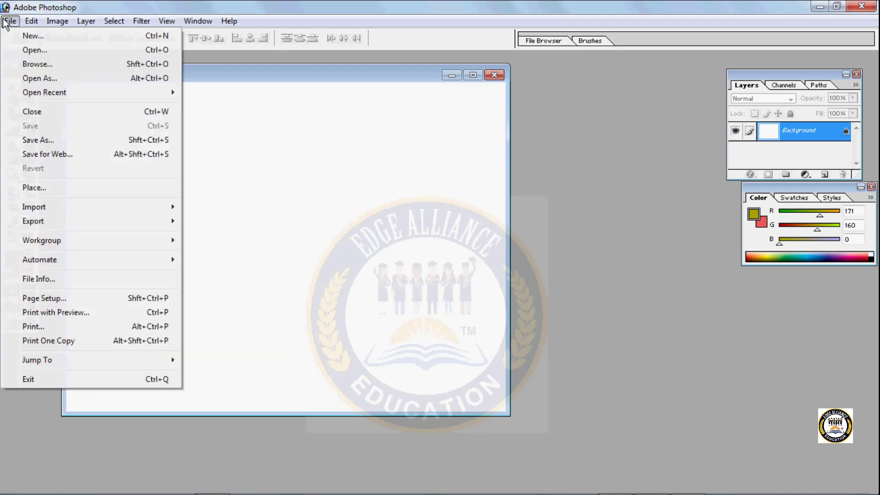
{"action": "left_click", "coordinate": [21, 50]}
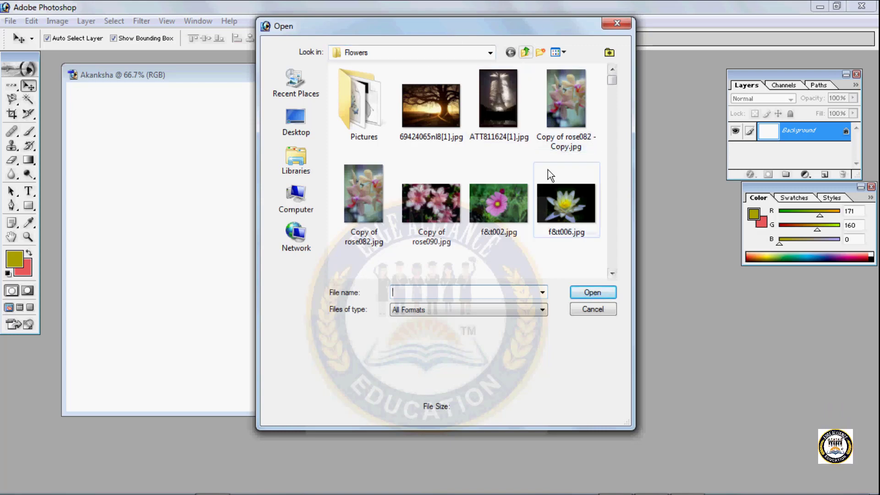
{"action": "left_click", "coordinate": [507, 201]}
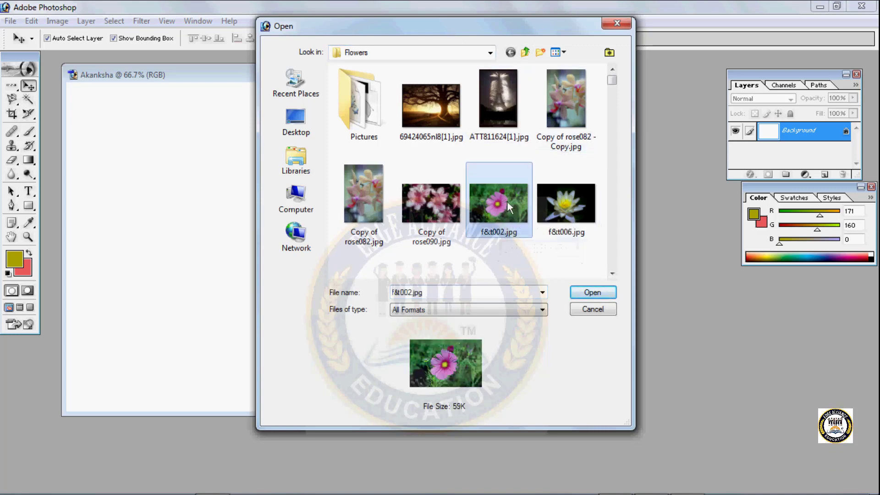
{"action": "left_click", "coordinate": [582, 296]}
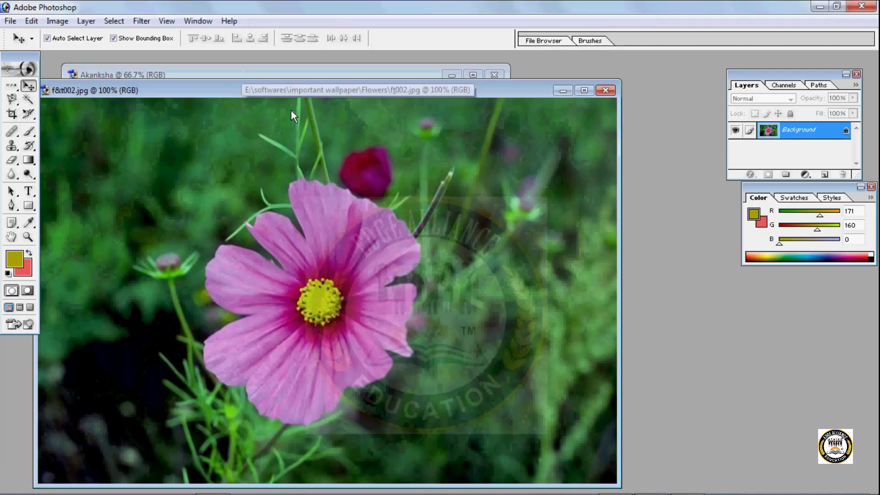
{"action": "left_click_drag", "start_coordinate": [270, 94], "coordinate": [599, 94]}
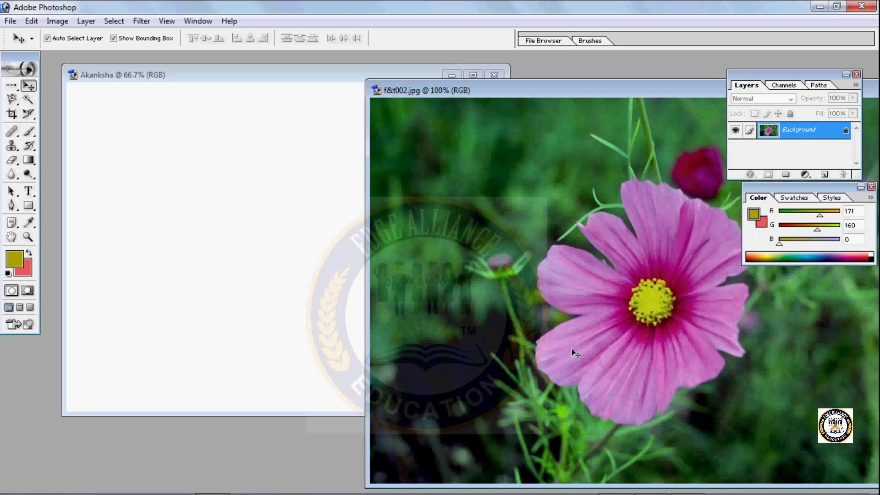
- Copy the f&t002.jpg flower image into the blank document with the Move tool and position it near the canvas centre
{"action": "left_click", "coordinate": [224, 223]}
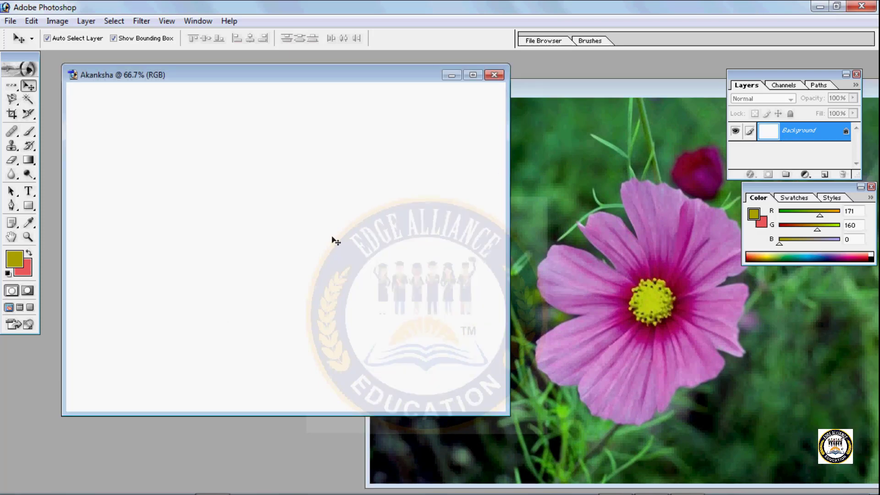
{"action": "left_click", "coordinate": [591, 350]}
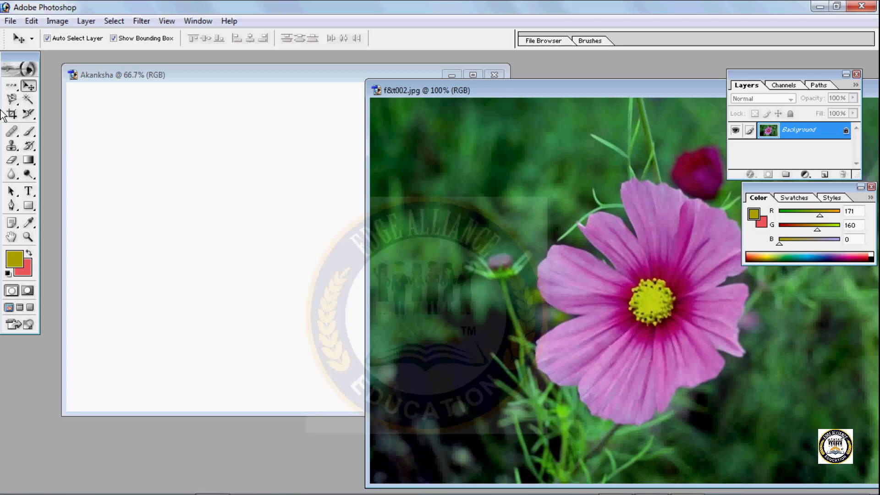
{"action": "left_click", "coordinate": [12, 87]}
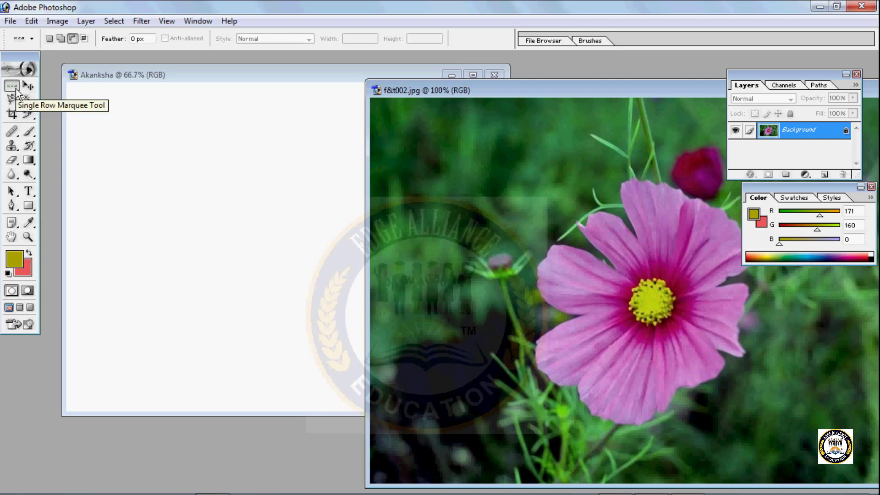
{"action": "key", "text": "v"}
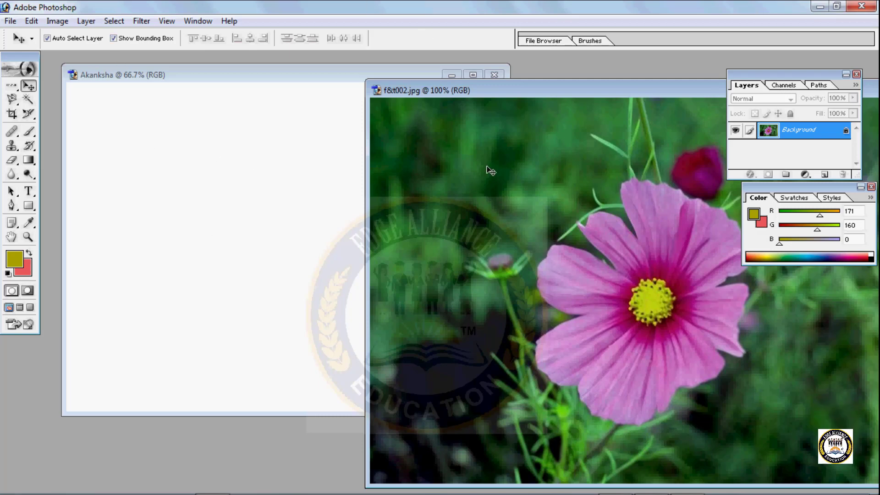
{"action": "left_click_drag", "start_coordinate": [427, 216], "coordinate": [288, 202]}
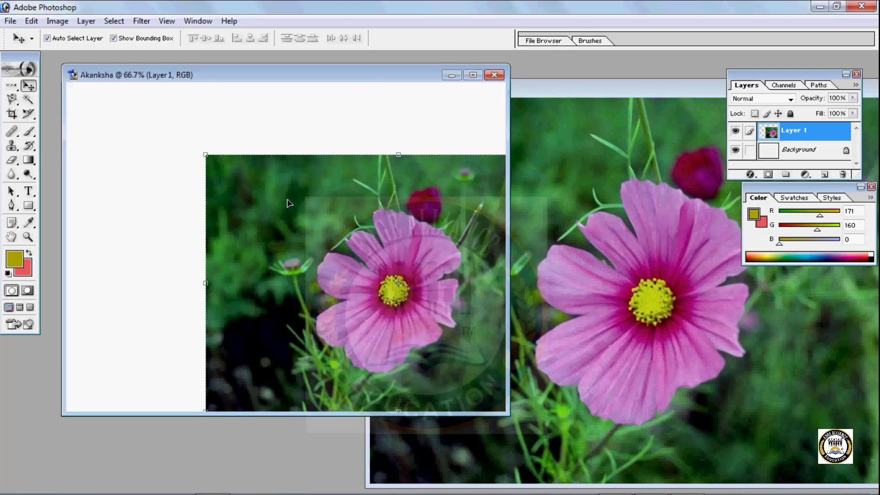
{"action": "left_click_drag", "start_coordinate": [361, 250], "coordinate": [326, 225]}
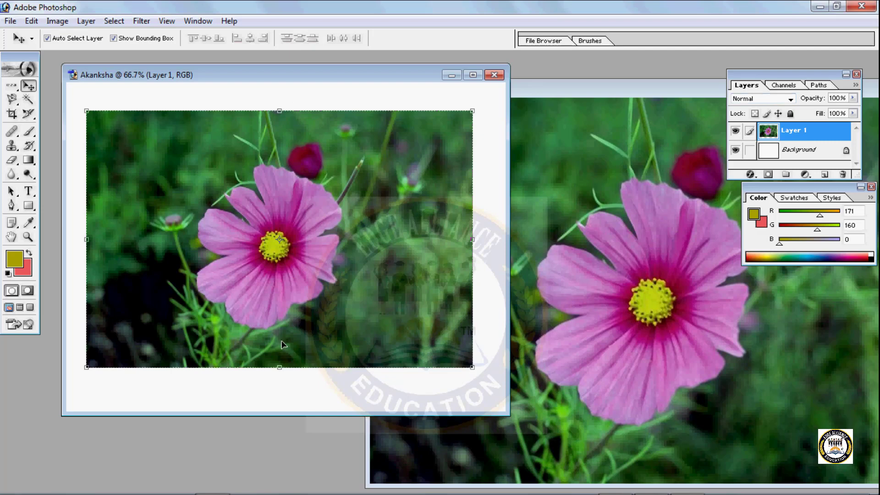
- Close the f&t002.jpg source image and move the remaining document window to the middle of the workspace
{"action": "left_click", "coordinate": [512, 241]}
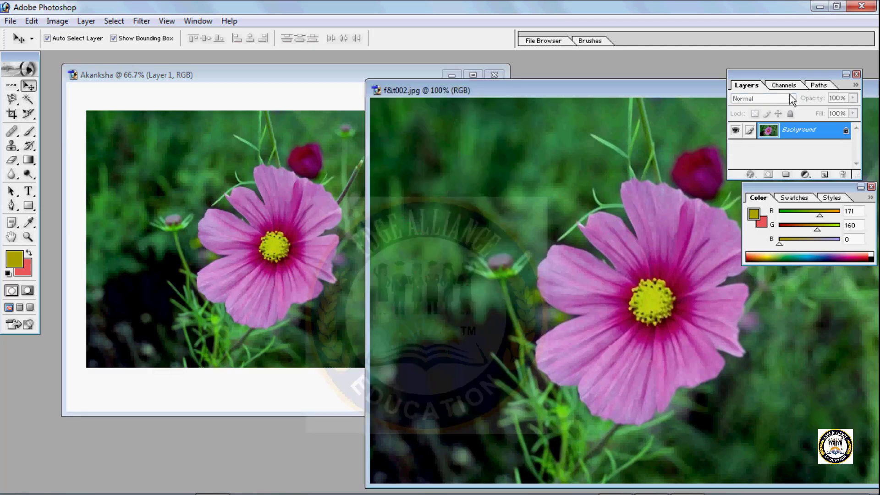
{"action": "left_click", "coordinate": [167, 259]}
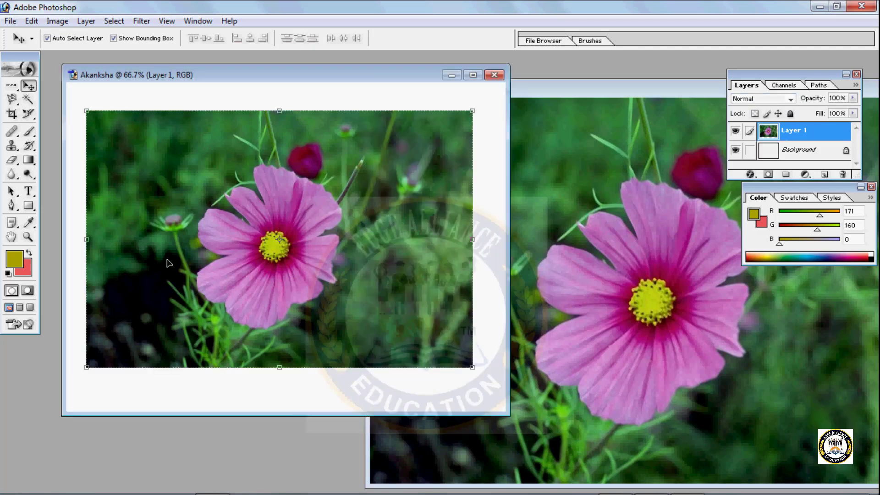
{"action": "left_click", "coordinate": [586, 108]}
{"action": "left_click_drag", "start_coordinate": [606, 95], "coordinate": [313, 83]}
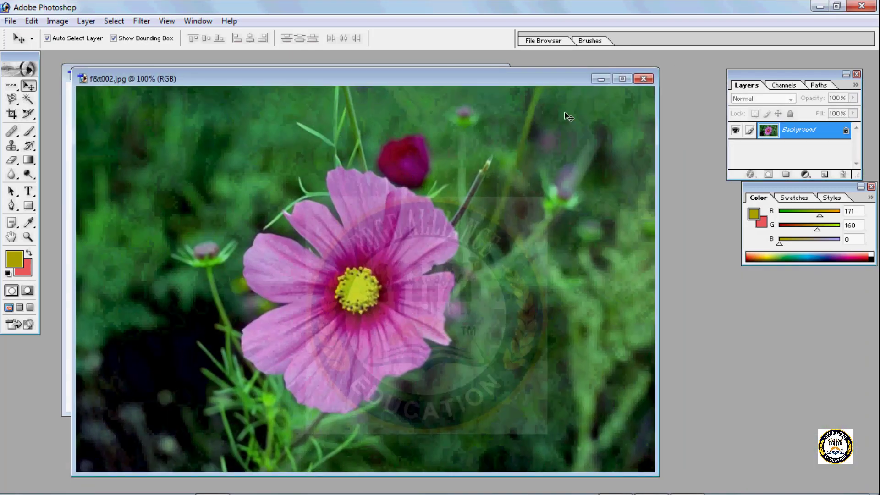
{"action": "left_click", "coordinate": [646, 80]}
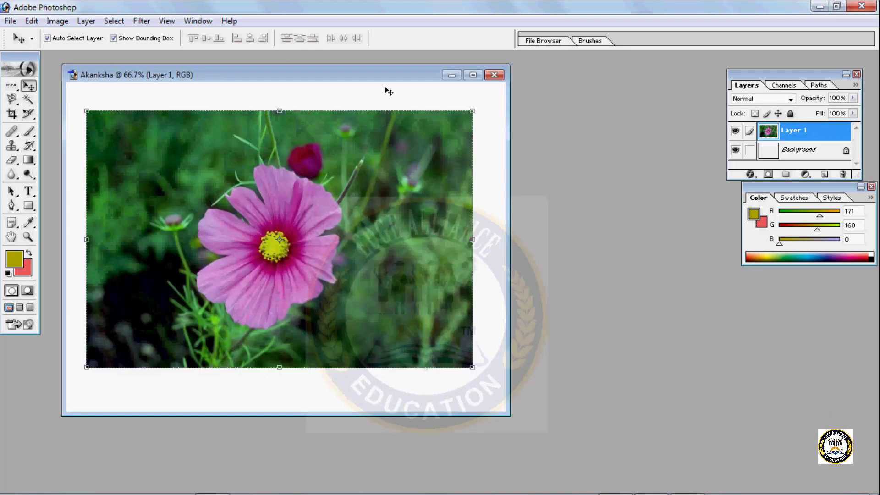
{"action": "left_click_drag", "start_coordinate": [373, 77], "coordinate": [510, 97]}
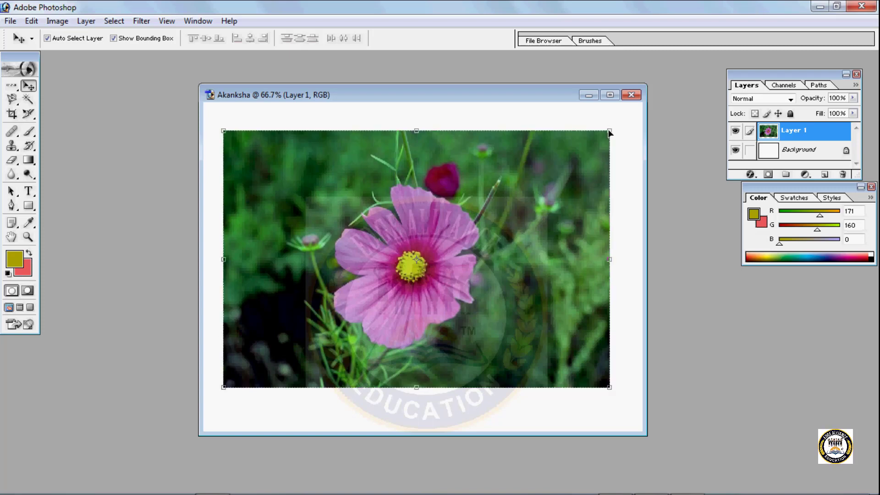
- Scale the flower layer to about 55.5% width and 66.8% height, and move it to the upper-left area of the canvas
{"action": "left_click_drag", "start_coordinate": [610, 131], "coordinate": [598, 134]}
{"action": "left_click_drag", "start_coordinate": [407, 202], "coordinate": [440, 216]}
{"action": "left_click_drag", "start_coordinate": [380, 287], "coordinate": [473, 210]}
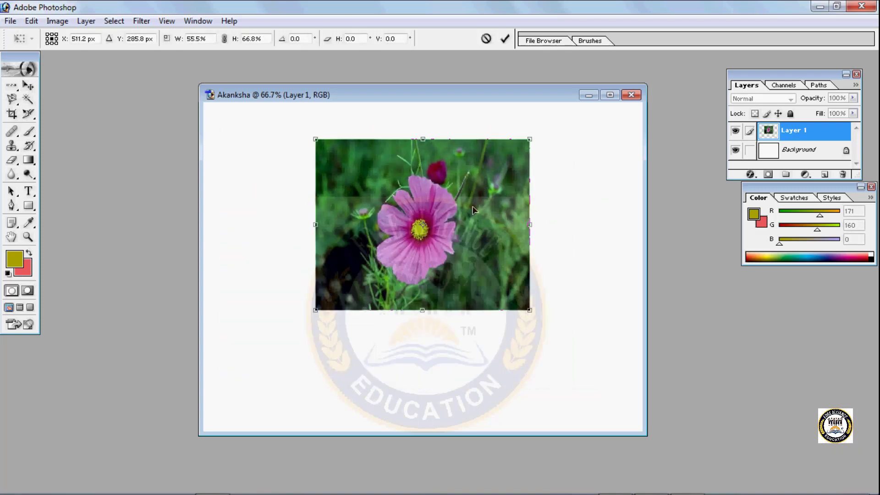
{"action": "key", "text": "Return"}
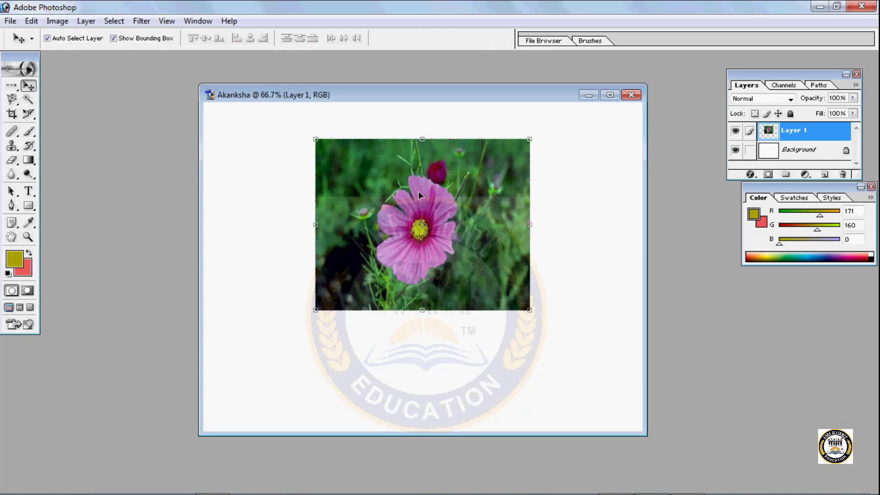
{"action": "left_click_drag", "start_coordinate": [419, 195], "coordinate": [339, 182]}
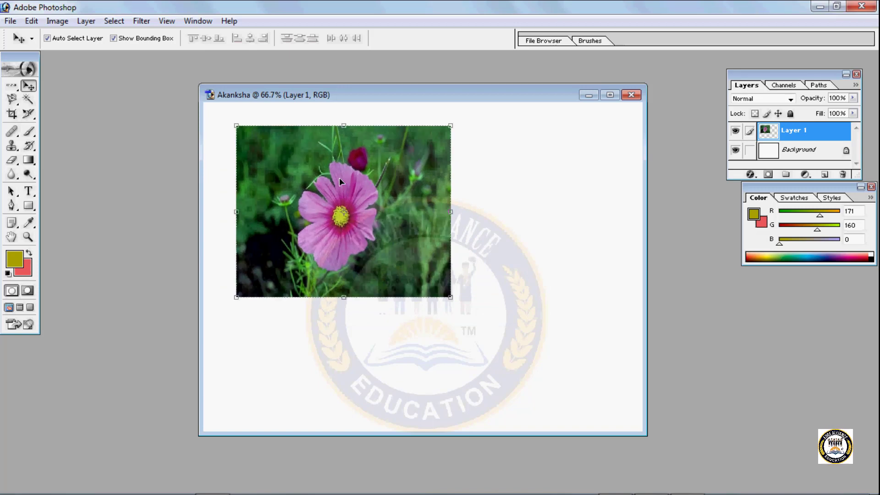
- Enlarge the flower layer so it covers most of the upper-left part of the canvas
{"action": "left_click_drag", "start_coordinate": [450, 299], "coordinate": [484, 326]}
{"action": "key", "text": "Return"}
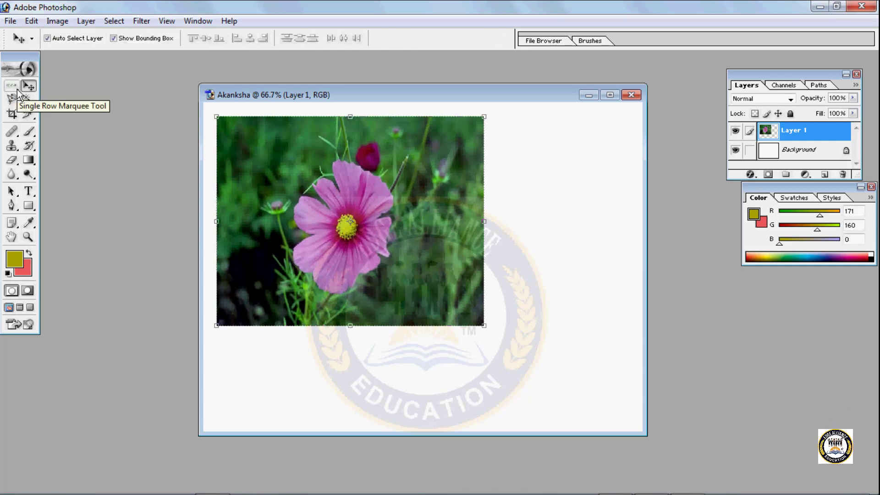
- Select a rectangular area around the pink flower with the Rectangular Marquee tool
{"action": "left_click", "coordinate": [17, 91]}
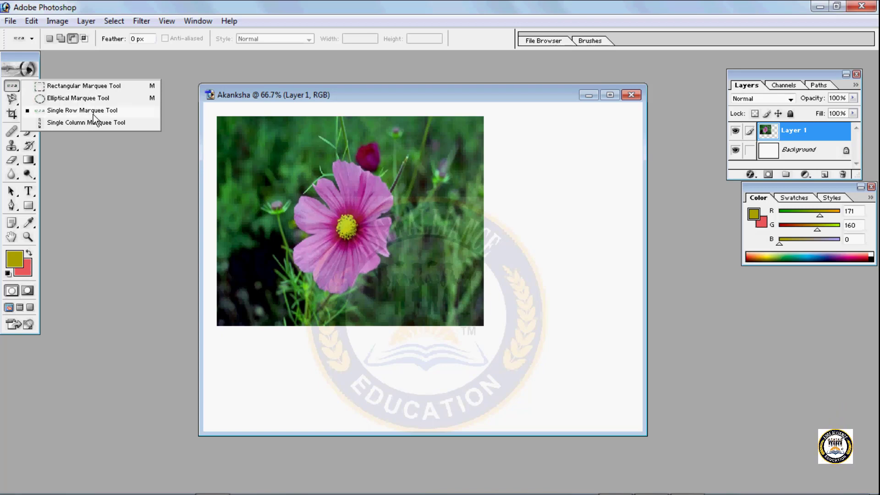
{"action": "left_click", "coordinate": [89, 85]}
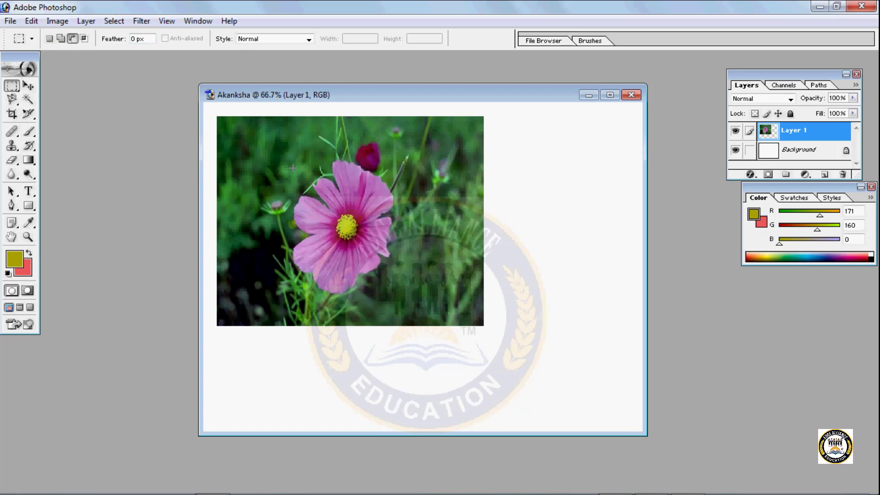
{"action": "left_click_drag", "start_coordinate": [262, 137], "coordinate": [445, 274]}
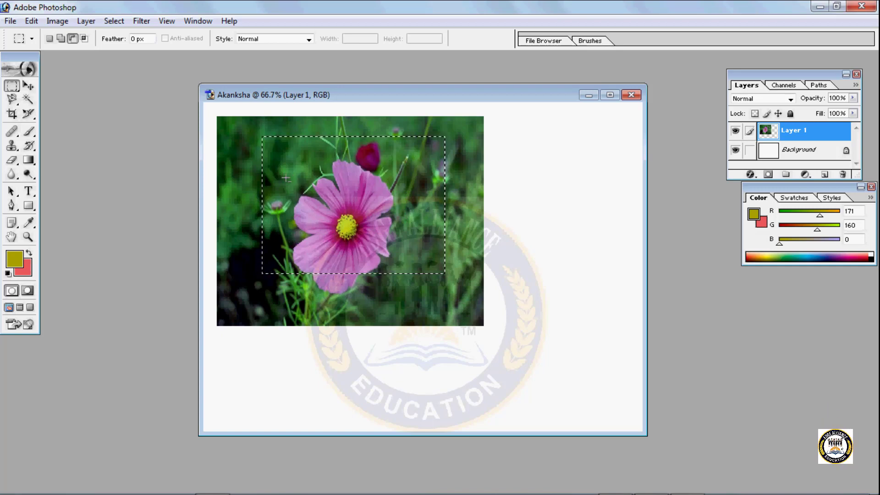
- Try to move the selected flower area with the Move tool, first to the canvas's lower-right corner, then to the photo's lower-left
{"action": "key", "text": "v"}
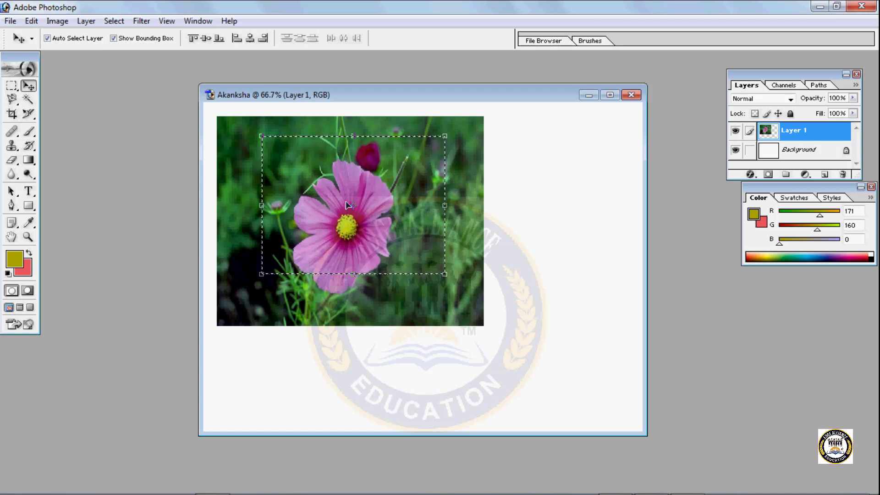
{"action": "left_click_drag", "start_coordinate": [309, 223], "coordinate": [364, 255]}
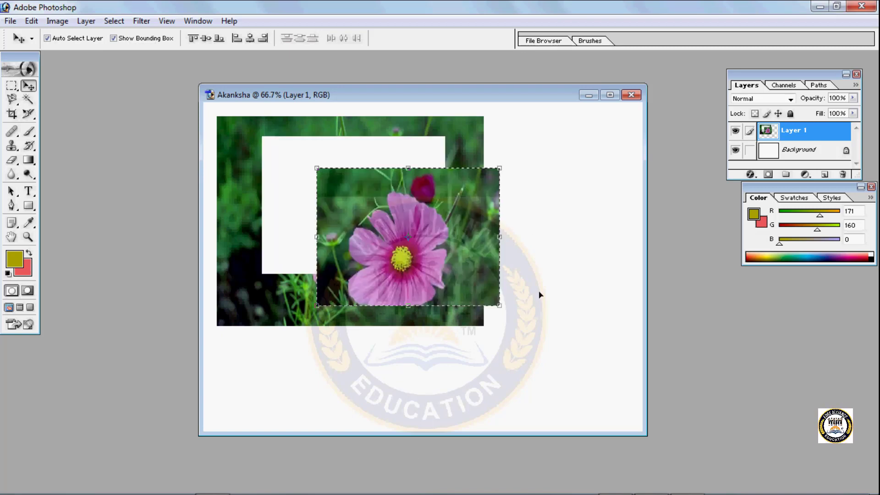
{"action": "left_click_drag", "start_coordinate": [539, 294], "coordinate": [608, 369]}
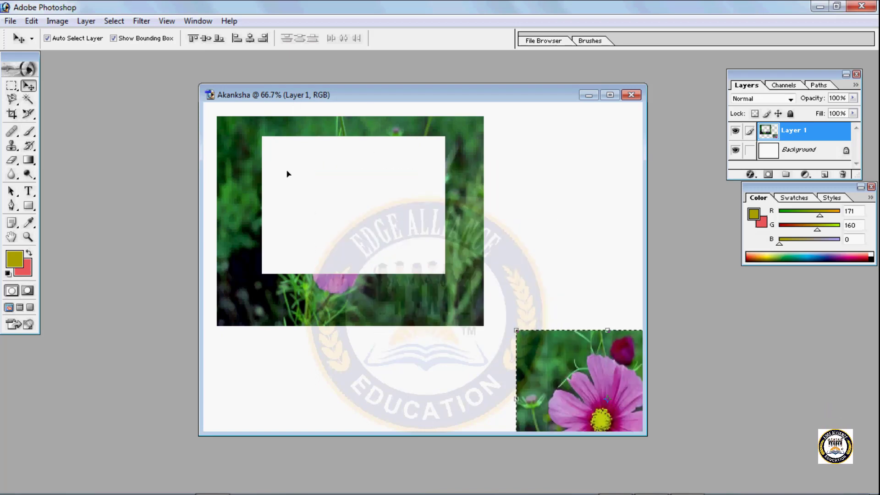
{"action": "left_click_drag", "start_coordinate": [581, 388], "coordinate": [321, 305]}
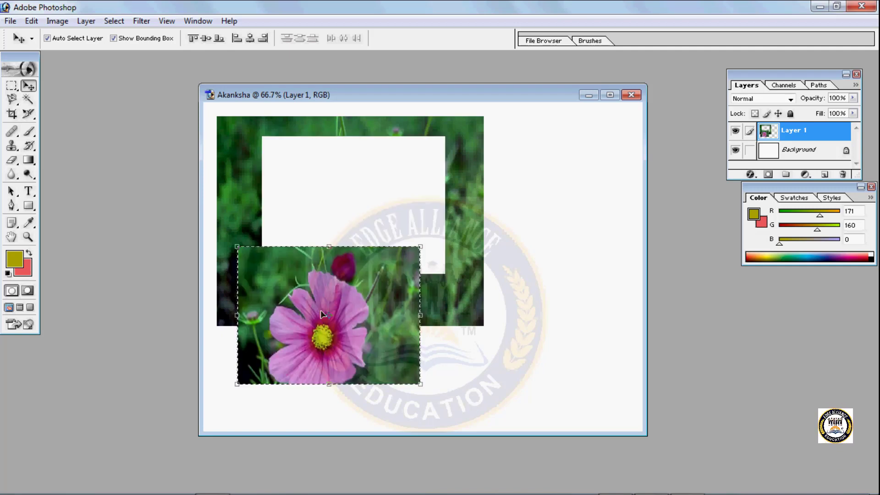
- Undo the move of the selected flower area, toggling between the moved and original states and ending with the original
{"action": "key", "text": "ctrl+z"}
{"action": "key", "text": "ctrl+z"}
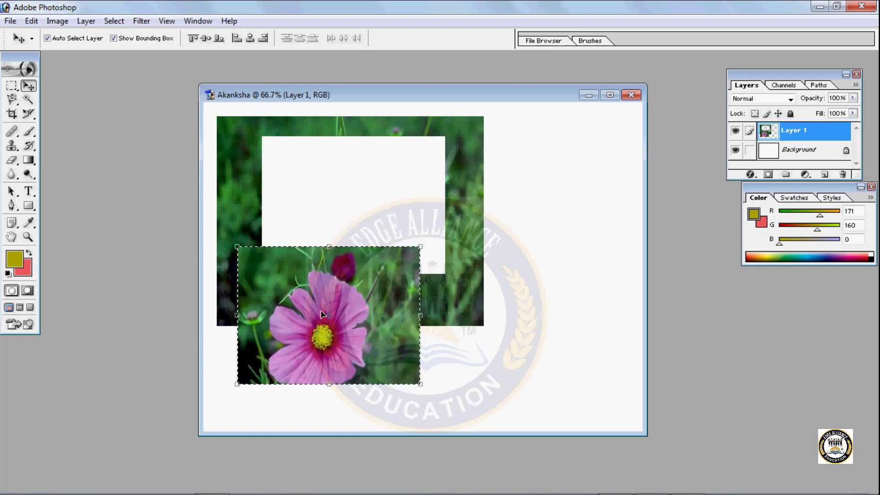
{"action": "key", "text": "ctrl+z"}
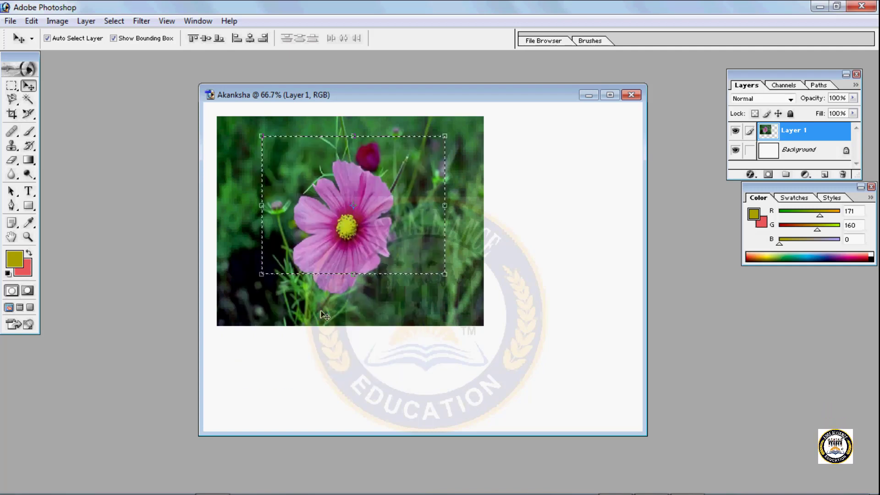
{"action": "key", "text": "ctrl+z"}
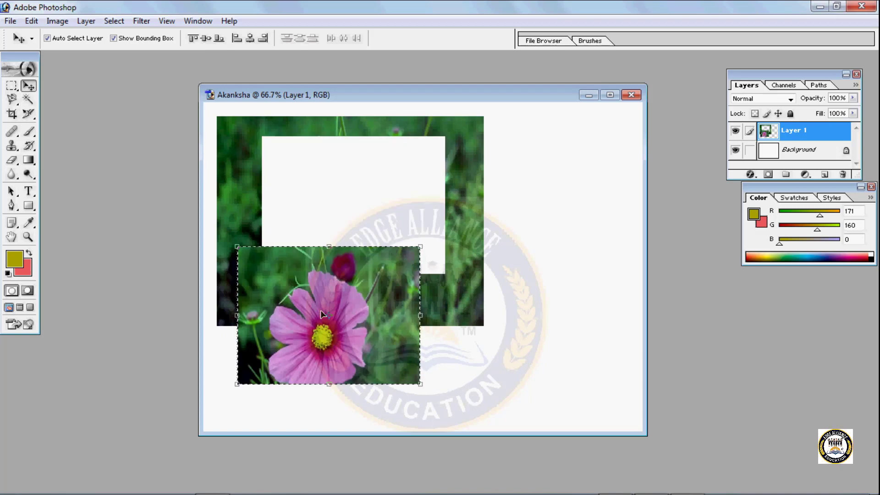
{"action": "key", "text": "ctrl+z"}
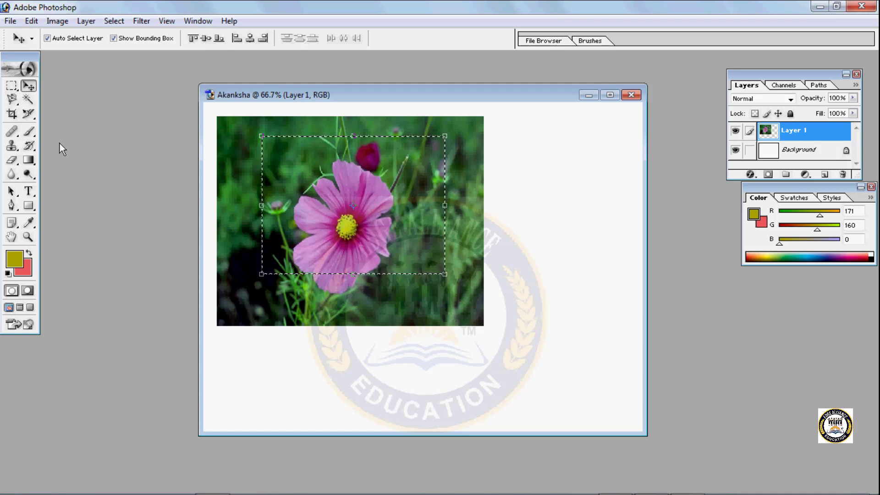
{"action": "mouse_move", "coordinate": [648, 494]}
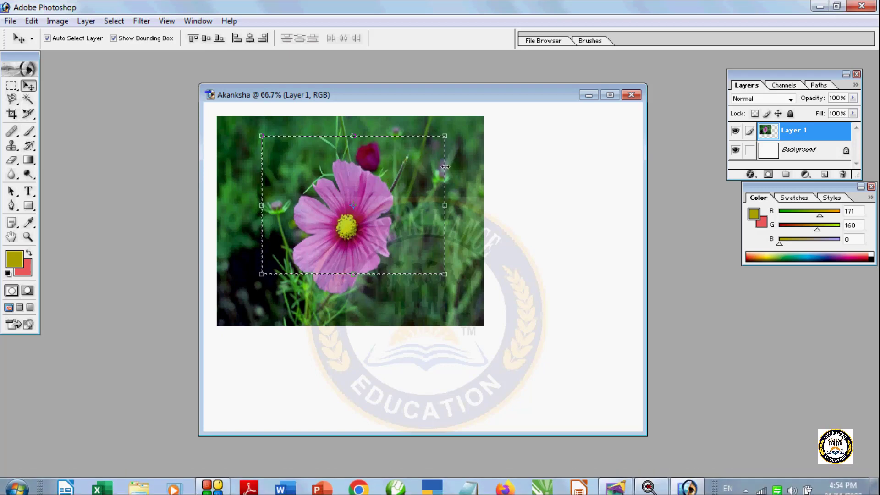
{"action": "key", "text": "ctrl+z"}
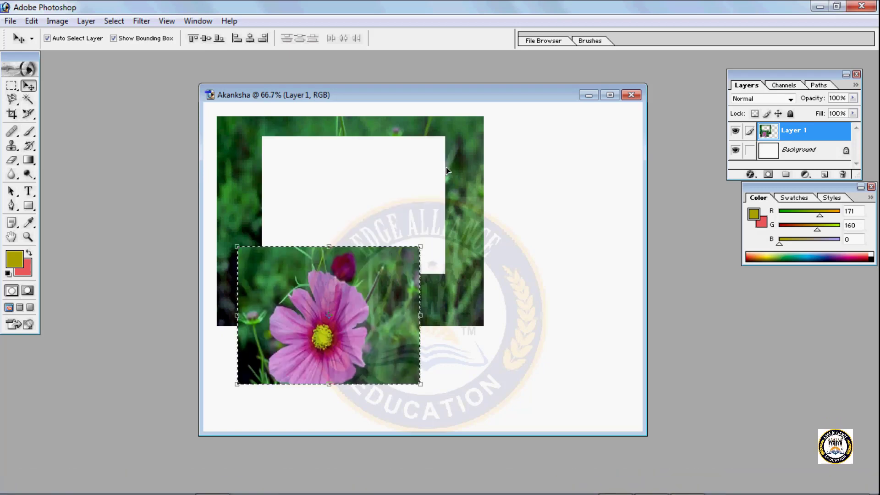
{"action": "key", "text": "ctrl+z"}
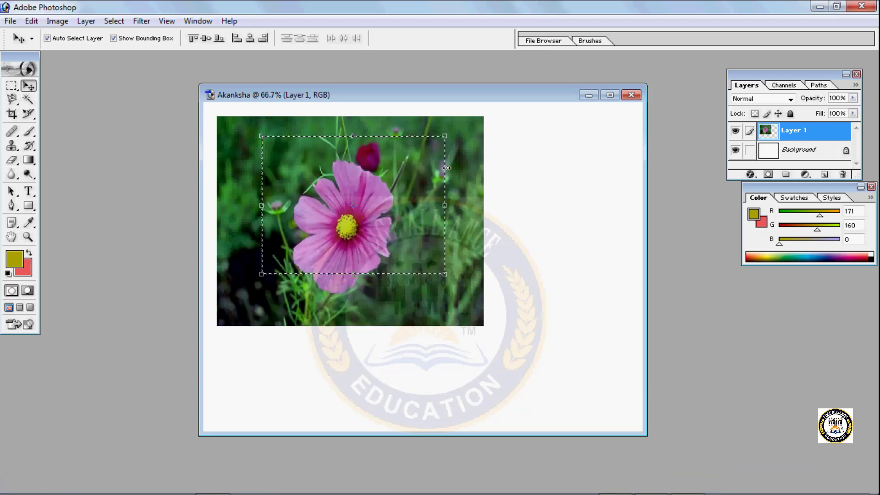
- With the Rectangular Marquee in New selection mode, select a larger rectangle around the flower and shift the outline slightly down and left
{"action": "left_click", "coordinate": [9, 91]}
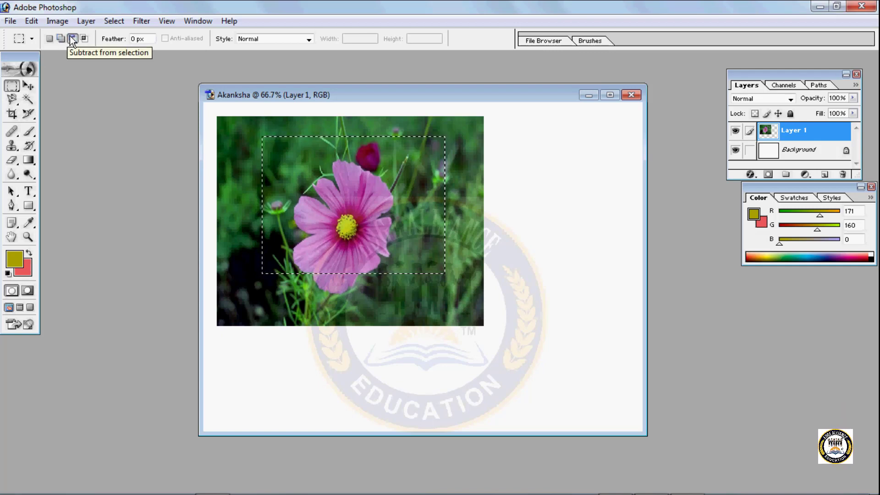
{"action": "left_click", "coordinate": [47, 41]}
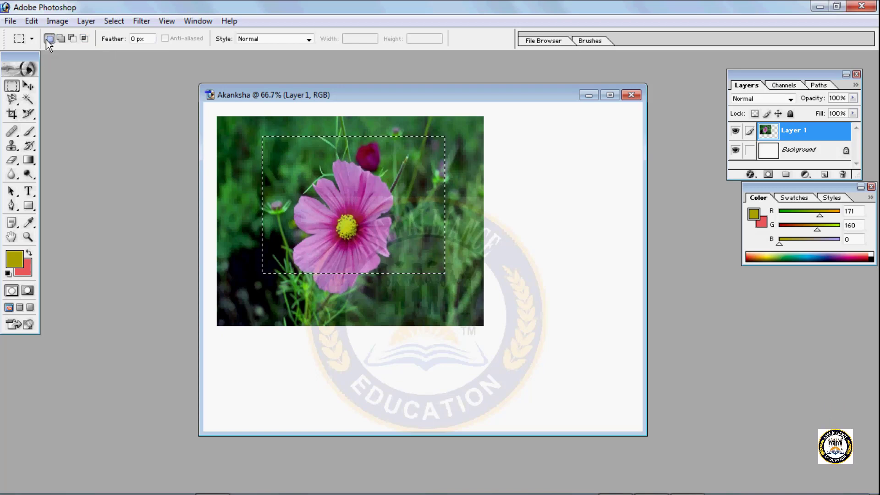
{"action": "left_click_drag", "start_coordinate": [238, 124], "coordinate": [404, 201]}
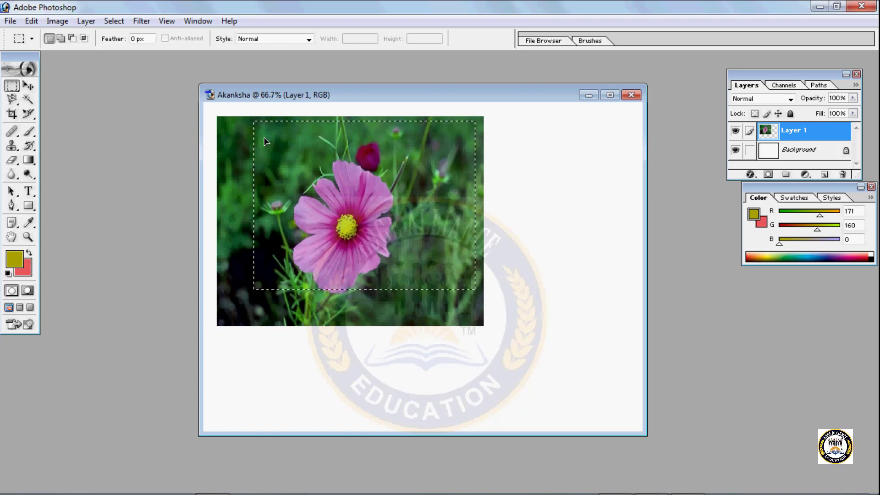
{"action": "left_click_drag", "start_coordinate": [266, 141], "coordinate": [257, 151]}
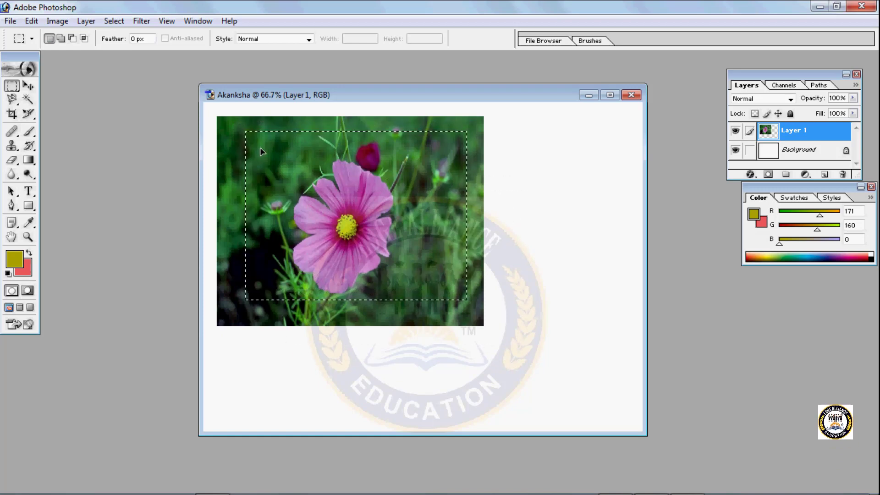
- Add rectangles over the photo's upper-left and upper-right corners to the selection using Add to selection mode
{"action": "left_click", "coordinate": [61, 38]}
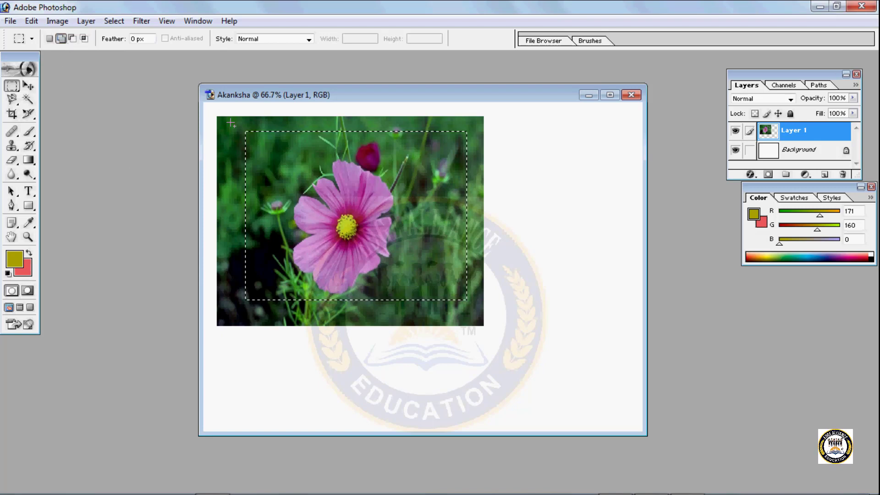
{"action": "left_click_drag", "start_coordinate": [230, 122], "coordinate": [400, 231]}
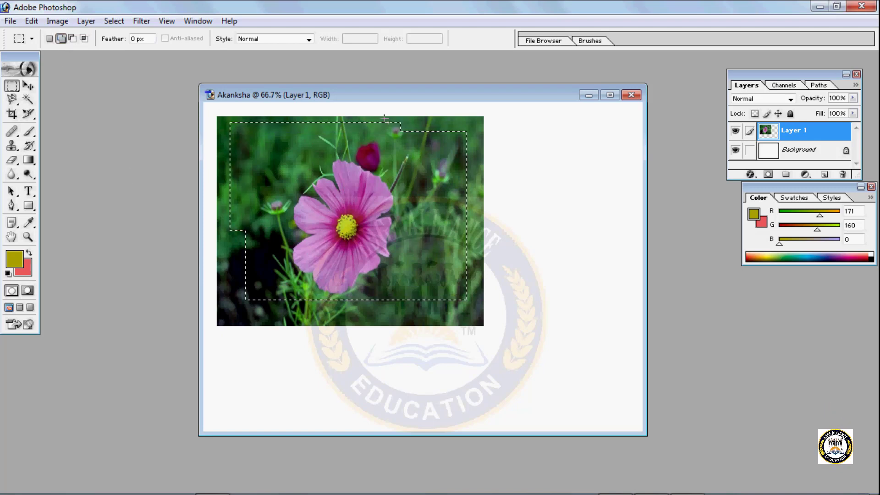
{"action": "left_click_drag", "start_coordinate": [464, 163], "coordinate": [473, 169]}
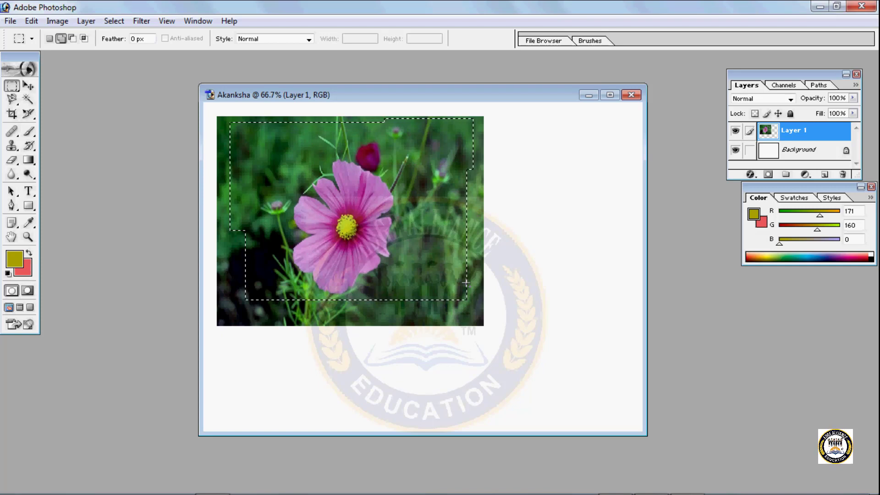
- Subtract a rectangle over the upper-left part of the flower, and the remaining left side, using Subtract from selection mode
{"action": "left_click", "coordinate": [73, 39]}
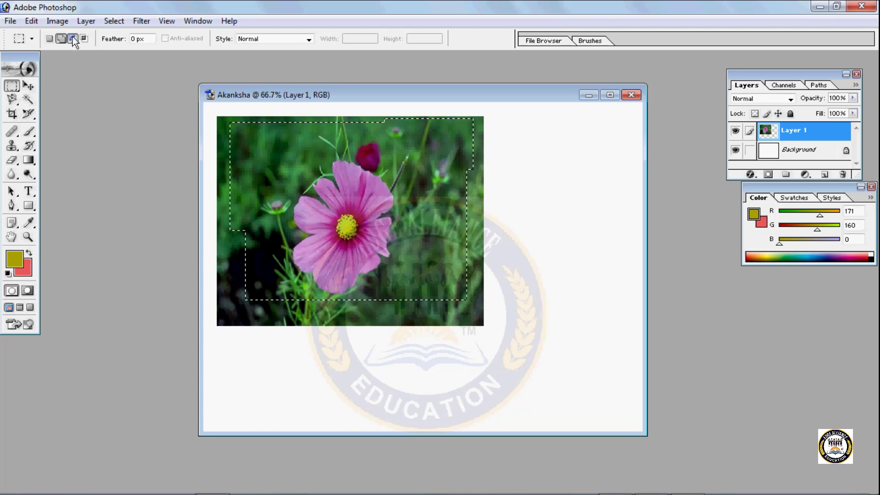
{"action": "left_click_drag", "start_coordinate": [244, 156], "coordinate": [362, 244]}
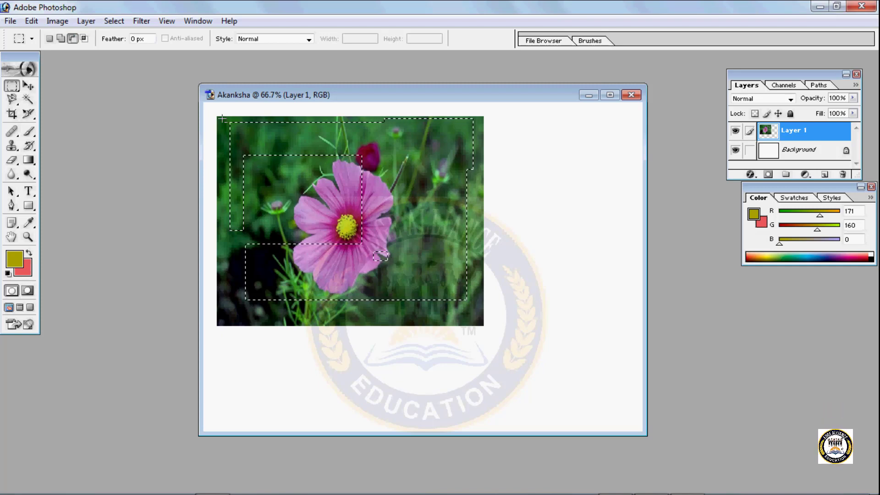
{"action": "left_click_drag", "start_coordinate": [221, 118], "coordinate": [273, 184]}
{"action": "left_click_drag", "start_coordinate": [352, 300], "coordinate": [361, 300]}
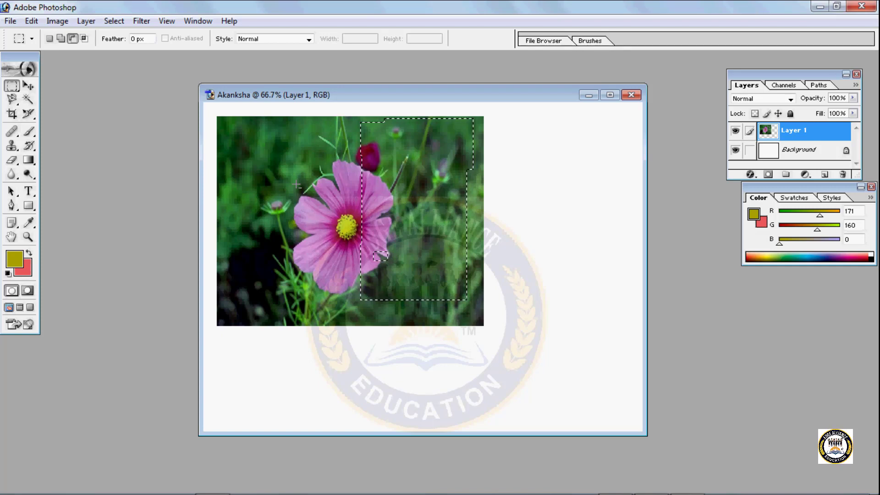
- Intersect the selection with a rectangle over the photo's right half using Intersect with selection mode, and clear the resulting selection
{"action": "left_click", "coordinate": [84, 39]}
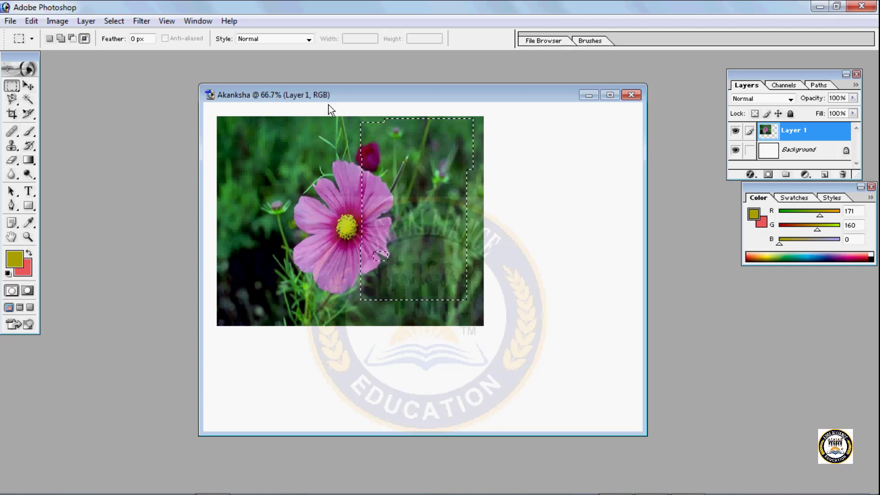
{"action": "left_click_drag", "start_coordinate": [339, 116], "coordinate": [452, 210]}
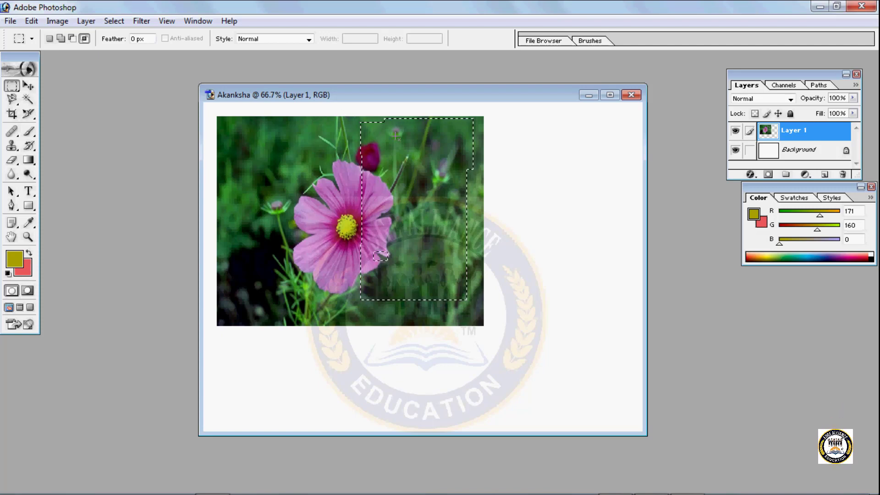
{"action": "left_click_drag", "start_coordinate": [367, 134], "coordinate": [401, 185]}
{"action": "left_click_drag", "start_coordinate": [454, 273], "coordinate": [459, 278]}
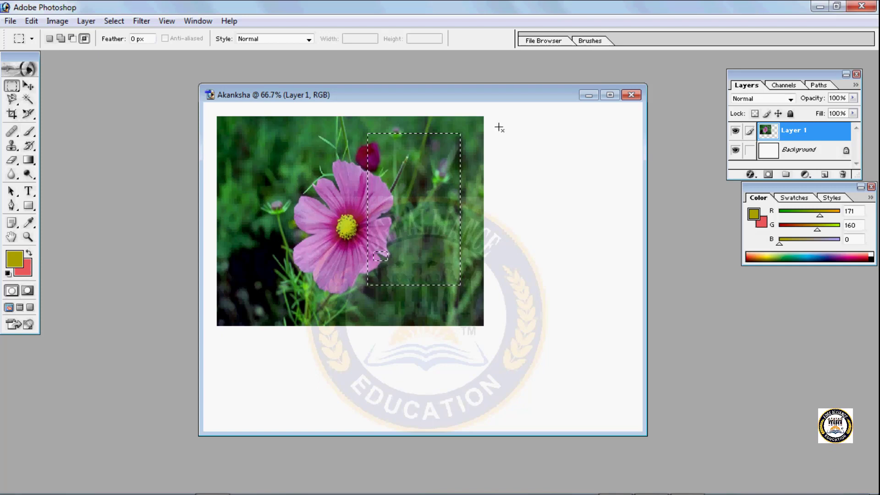
{"action": "left_click", "coordinate": [389, 157]}
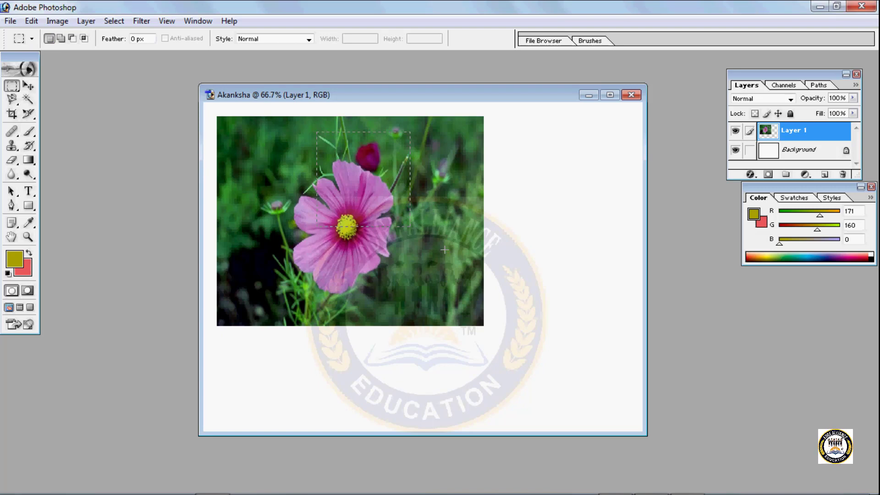
- Select a new rectangle over the photo's right side and intersect it with successively smaller rectangles around the upper petals
{"action": "left_click_drag", "start_coordinate": [317, 132], "coordinate": [482, 279]}
{"action": "left_click", "coordinate": [84, 38]}
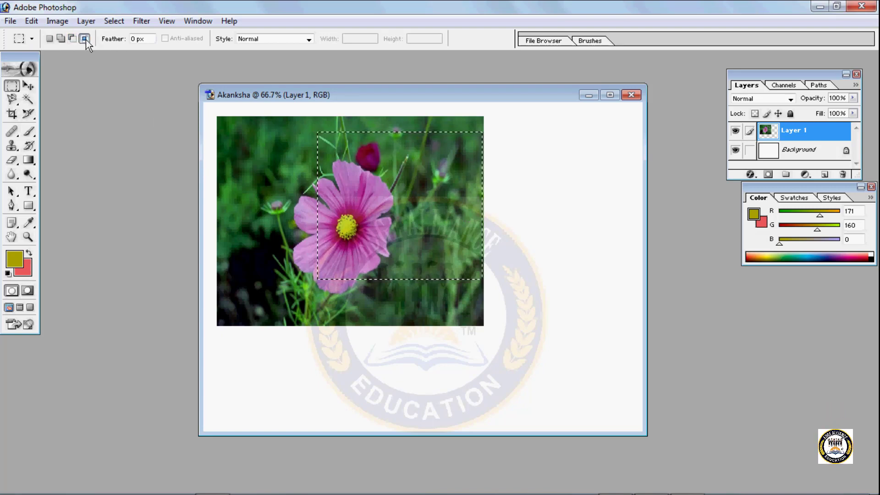
{"action": "left_click_drag", "start_coordinate": [326, 146], "coordinate": [393, 216]}
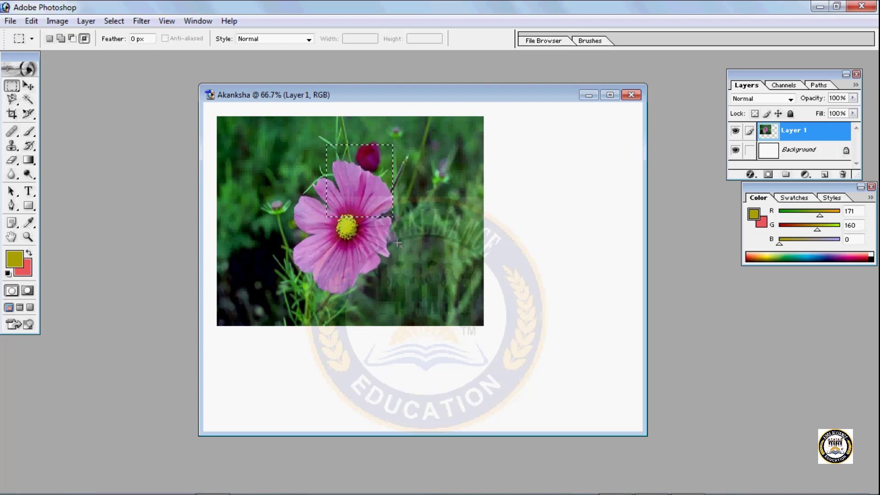
{"action": "left_click_drag", "start_coordinate": [333, 156], "coordinate": [364, 187]}
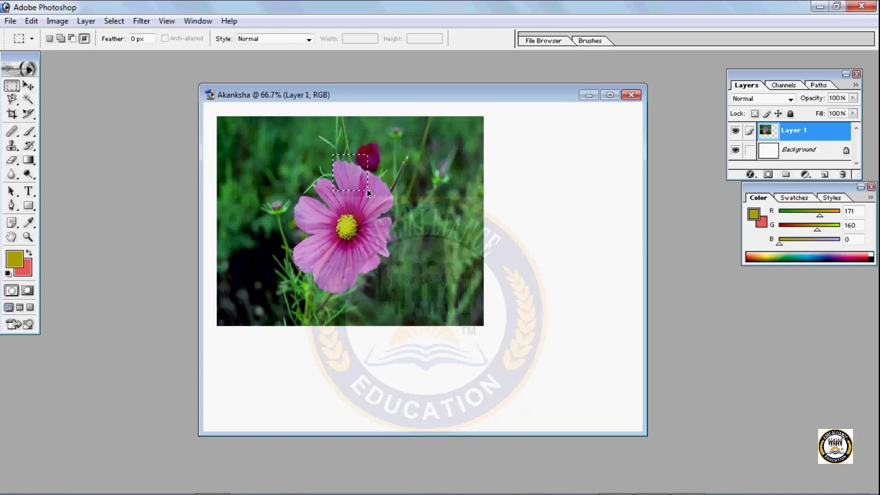
- Step back through the selection changes to the outline with only the first rectangle subtracted over the flower
{"action": "key", "text": "ctrl+z"}
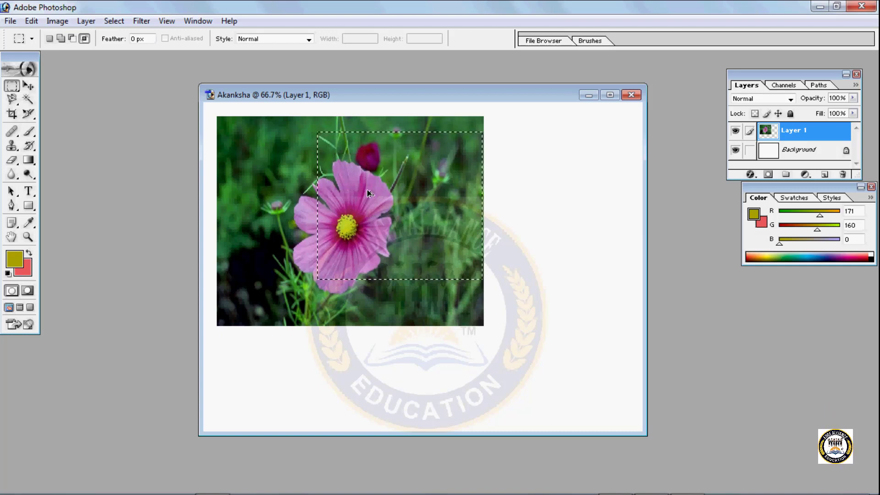
{"action": "key", "text": "ctrl+d"}
{"action": "left_click_drag", "start_coordinate": [368, 134], "coordinate": [461, 285]}
{"action": "left_click_drag", "start_coordinate": [374, 251], "coordinate": [388, 261]}
{"action": "key", "text": "ctrl+alt+z"}
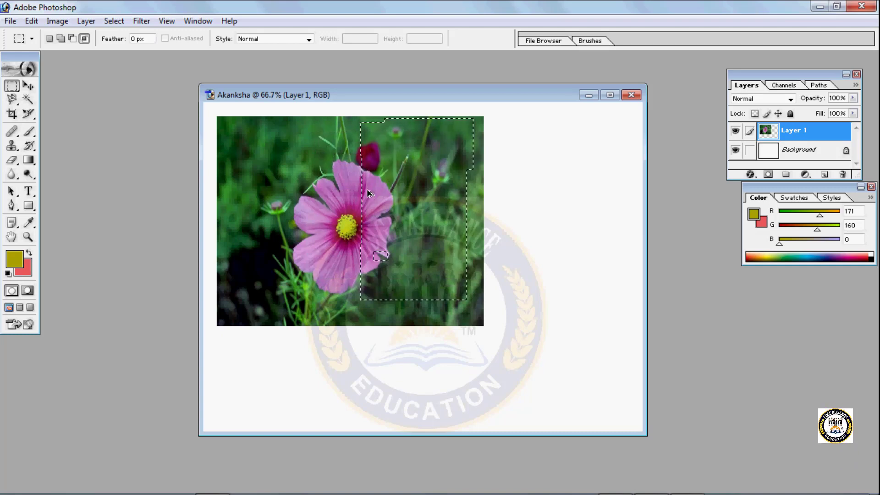
{"action": "key", "text": "ctrl+alt+z"}
- Step back through the history past the selections and resizing until the flower photo is at its original size and off-centre placement
{"action": "key", "text": "ctrl+alt+z"}
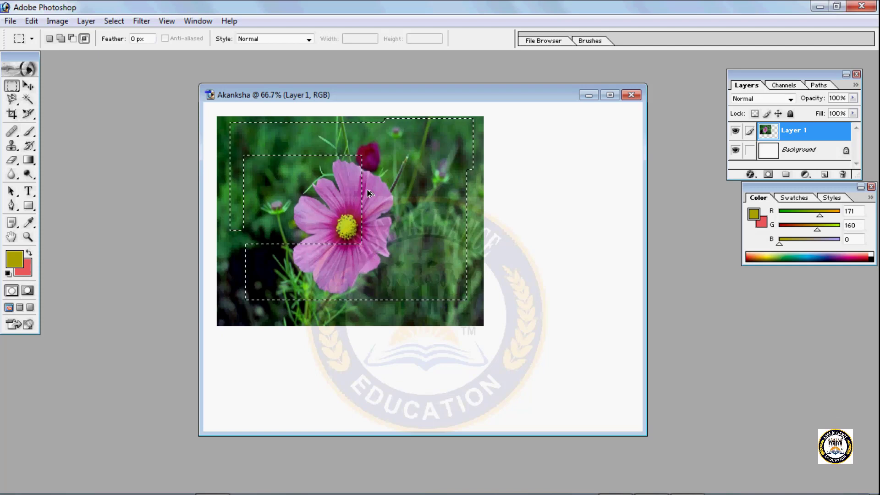
{"action": "key", "text": "ctrl+alt+z"}
{"action": "key", "text": "ctrl+alt+z"}
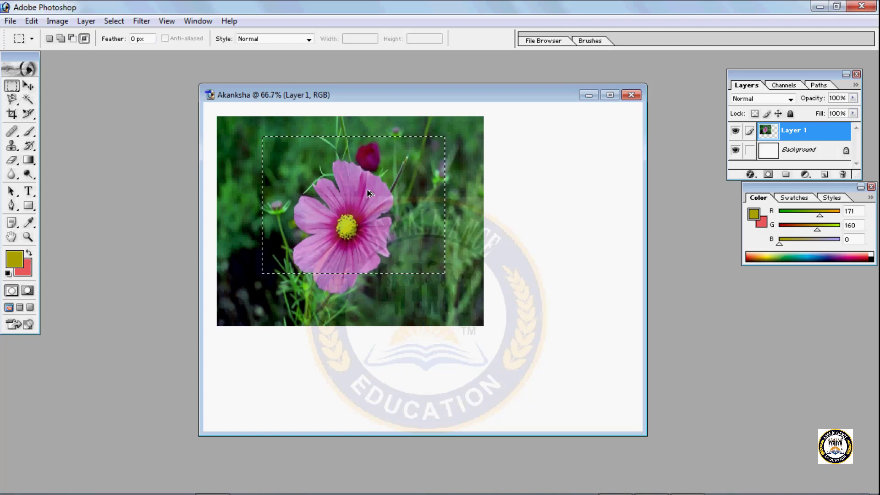
{"action": "key", "text": "ctrl+alt+z"}
{"action": "key", "text": "ctrl+alt+z"}
{"action": "key", "text": "ctrl+alt+z"}
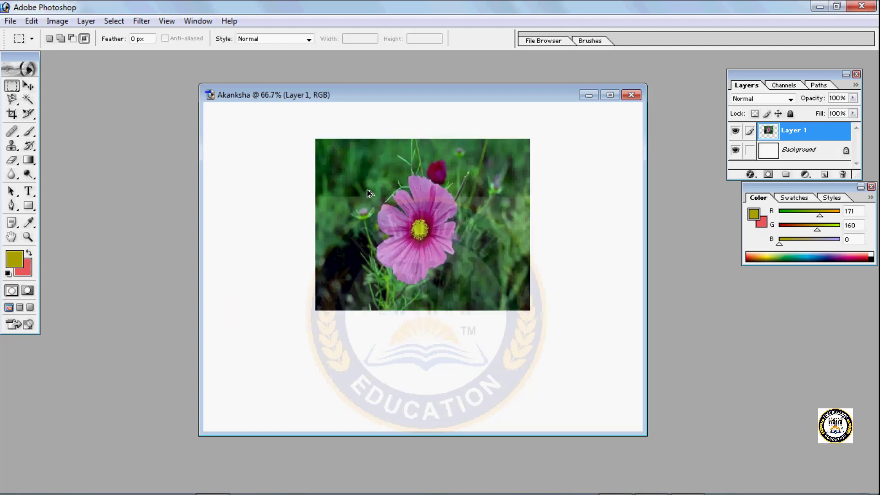
{"action": "key", "text": "ctrl+alt+z"}
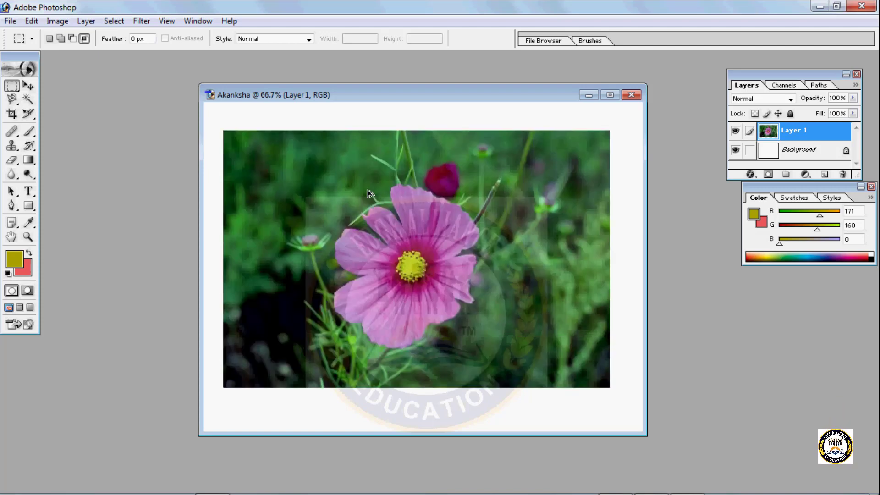
{"action": "key", "text": "ctrl+alt+z"}
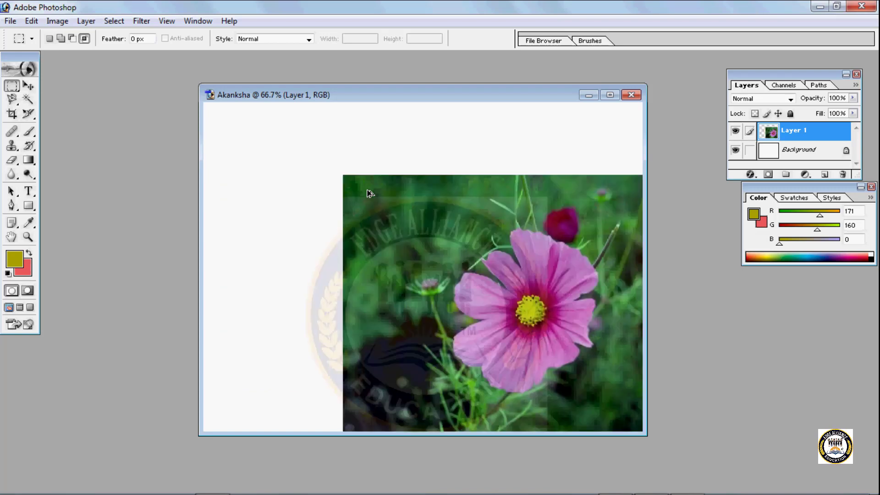
- Move the flower photo to the middle of the canvas and scale it down to about three quarters, keeping its upper-left corner fixed
{"action": "left_click", "coordinate": [27, 87]}
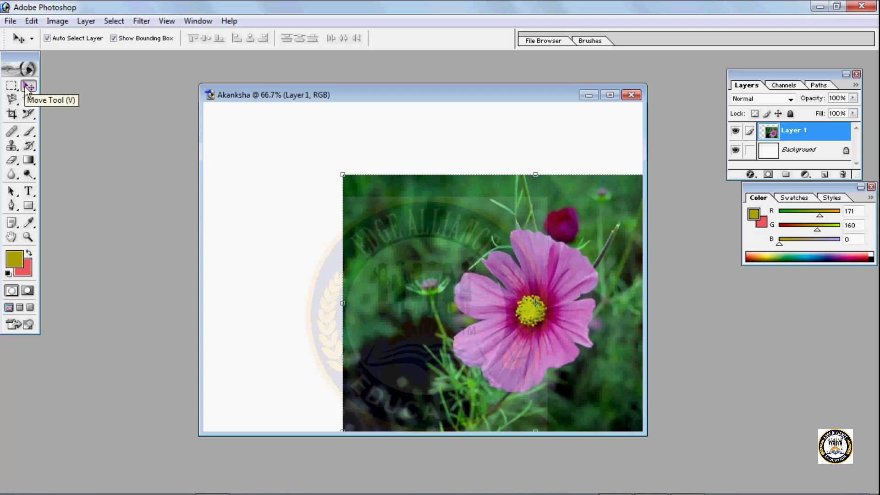
{"action": "left_click_drag", "start_coordinate": [513, 315], "coordinate": [398, 276]}
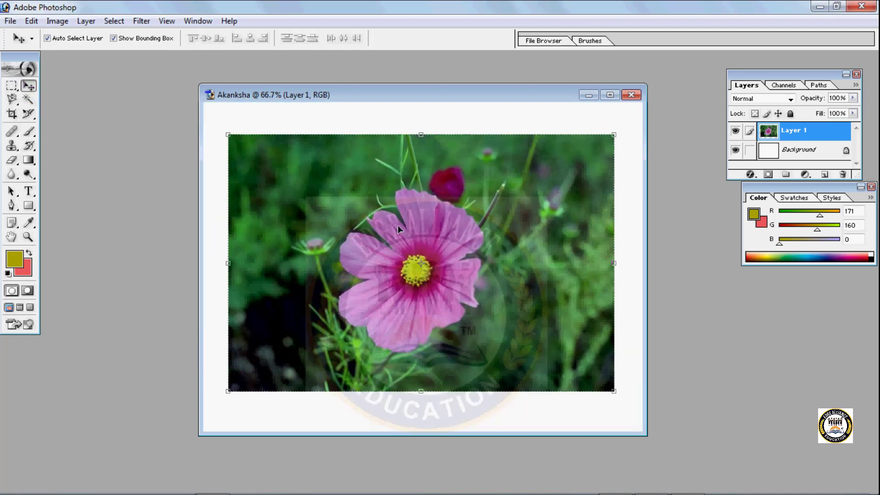
{"action": "left_click_drag", "start_coordinate": [614, 390], "coordinate": [510, 334]}
{"action": "key", "text": "Return"}
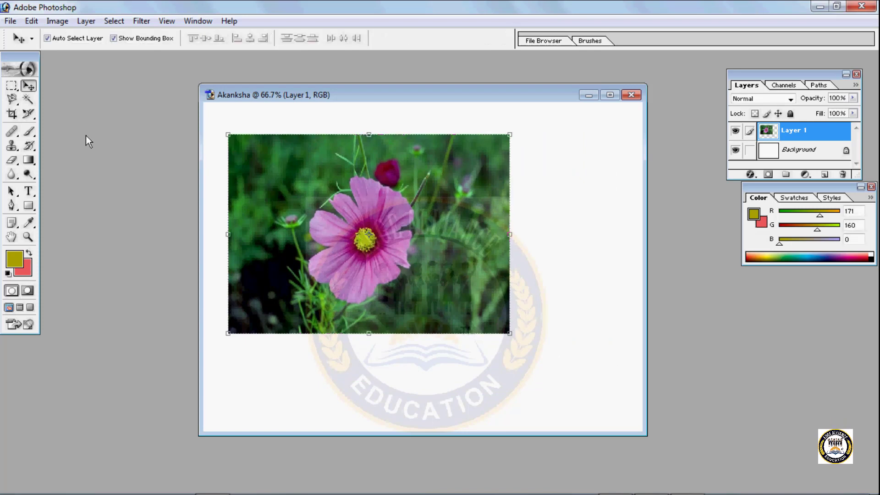
- Select a circle around the flower with the Elliptical Marquee tool and add an overlapping ellipse on its left side
{"action": "left_click", "coordinate": [11, 85]}
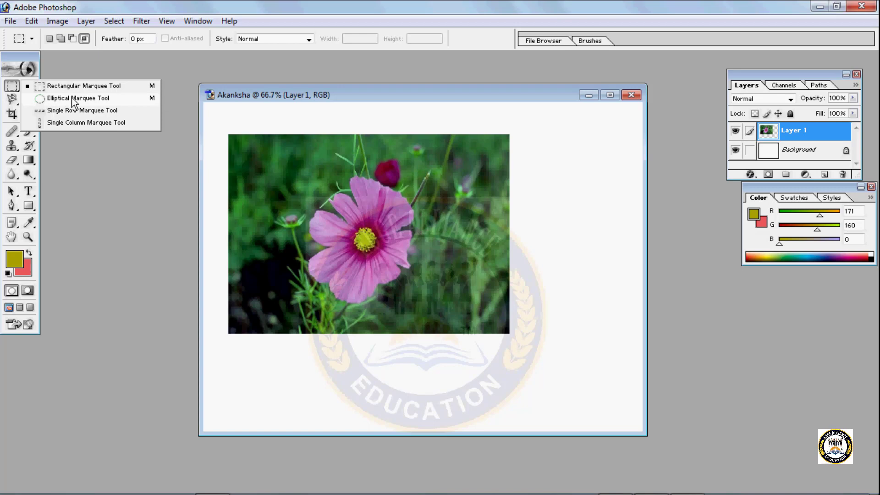
{"action": "left_click", "coordinate": [74, 98]}
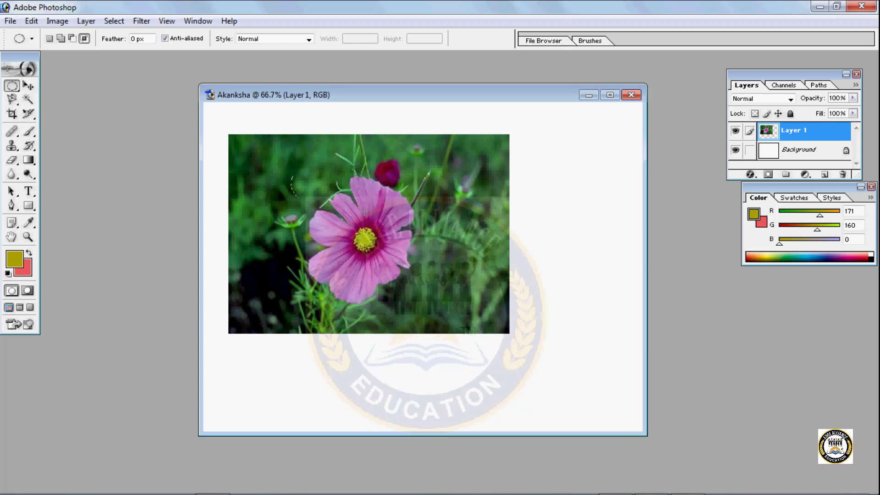
{"action": "left_click_drag", "start_coordinate": [365, 212], "coordinate": [436, 309]}
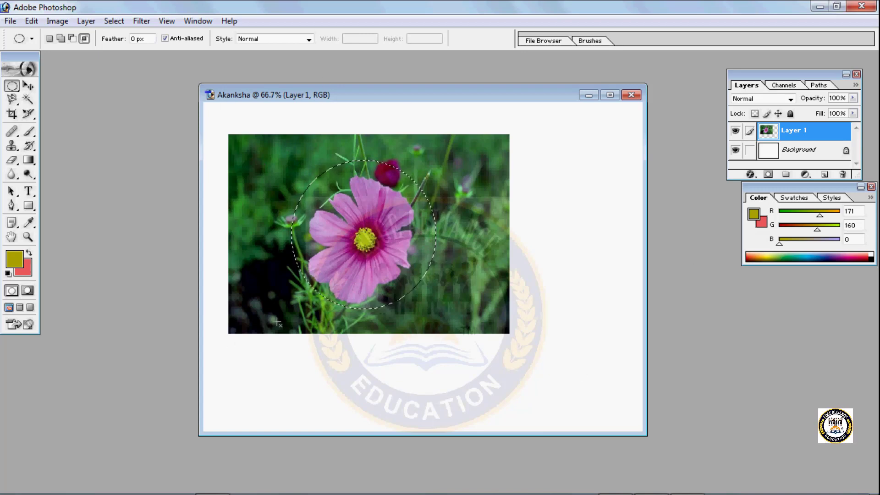
{"action": "left_click", "coordinate": [50, 39]}
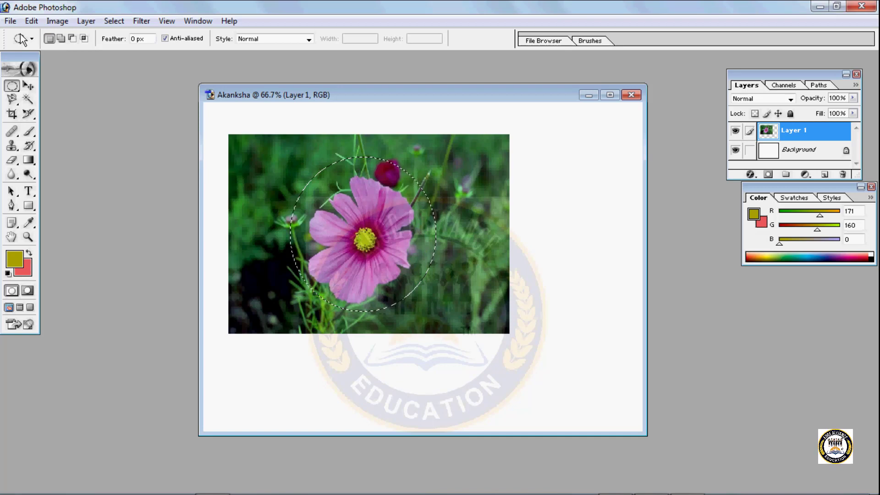
{"action": "left_click_drag", "start_coordinate": [309, 183], "coordinate": [371, 236]}
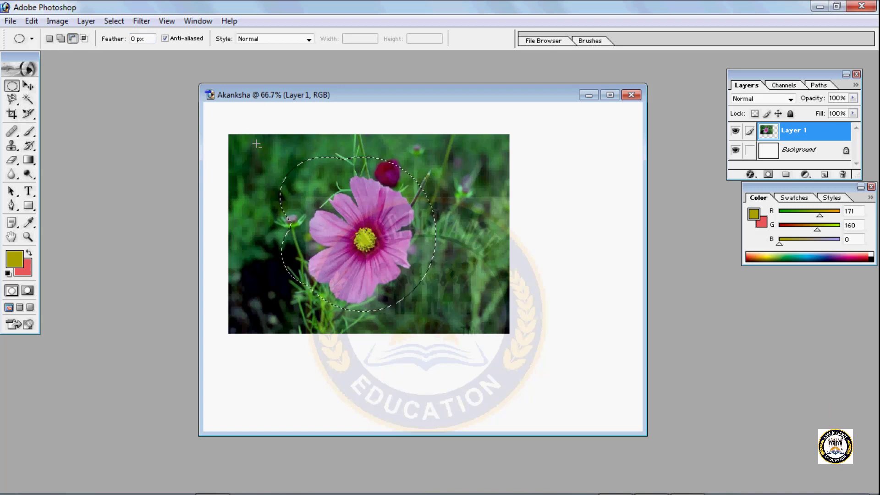
- Subtract an ellipse over the flower's left half from the selection and intersect the remainder with another ellipse over the right petals
{"action": "left_click_drag", "start_coordinate": [368, 305], "coordinate": [369, 305]}
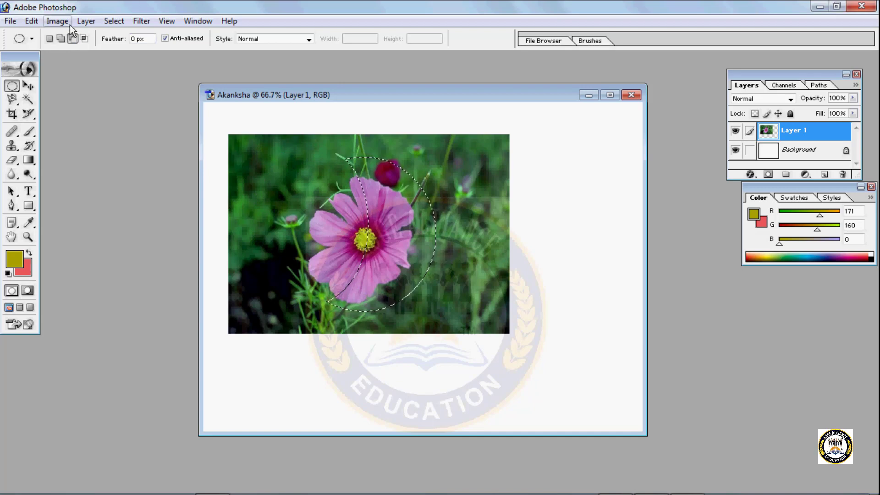
{"action": "left_click", "coordinate": [84, 38]}
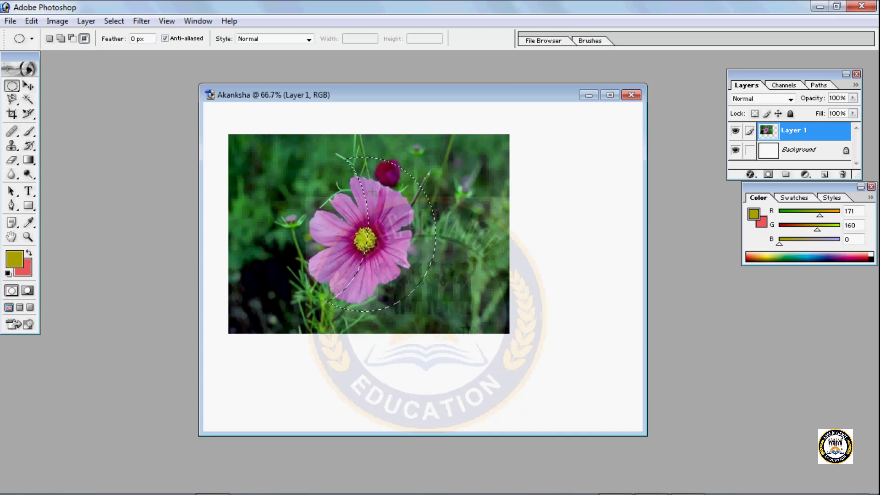
{"action": "left_click_drag", "start_coordinate": [423, 263], "coordinate": [375, 186]}
- Scale the flower photo to 84.7% width and 94.8% height with Free Transform, keeping its lower-left corner fixed
{"action": "key", "text": "ctrl+t"}
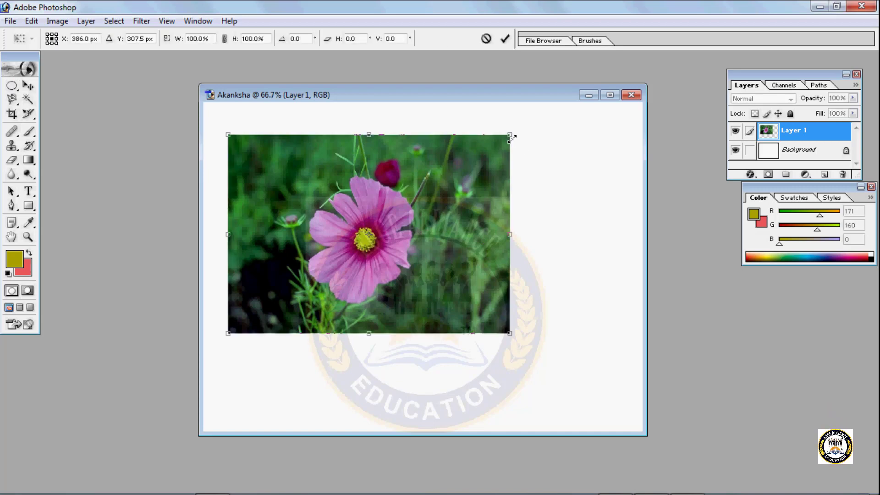
{"action": "left_click_drag", "start_coordinate": [512, 138], "coordinate": [467, 145]}
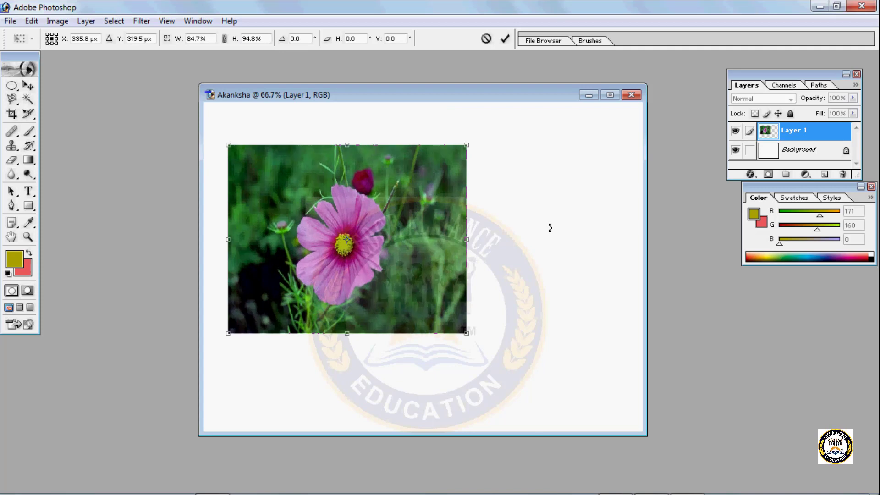
{"action": "key", "text": "Return"}
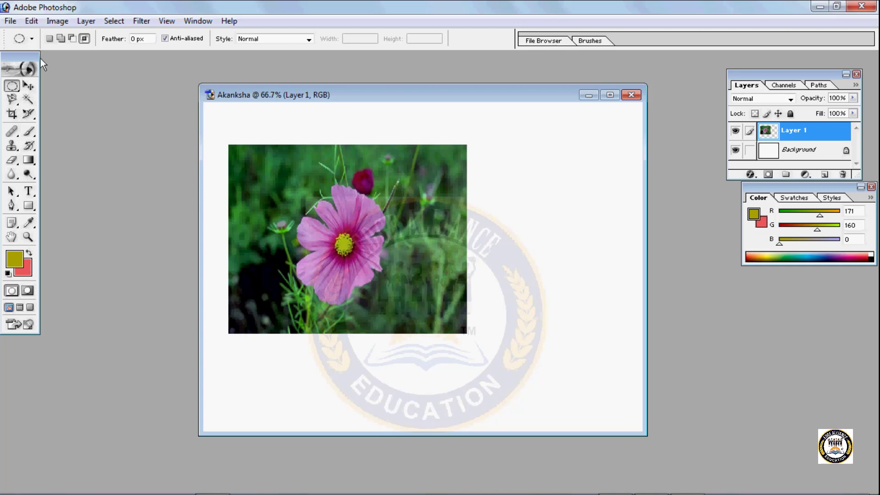
- Select a single-pixel row across the canvas at the tips of the flower's lowest petals with the Single Row Marquee tool
{"action": "left_click", "coordinate": [18, 90]}
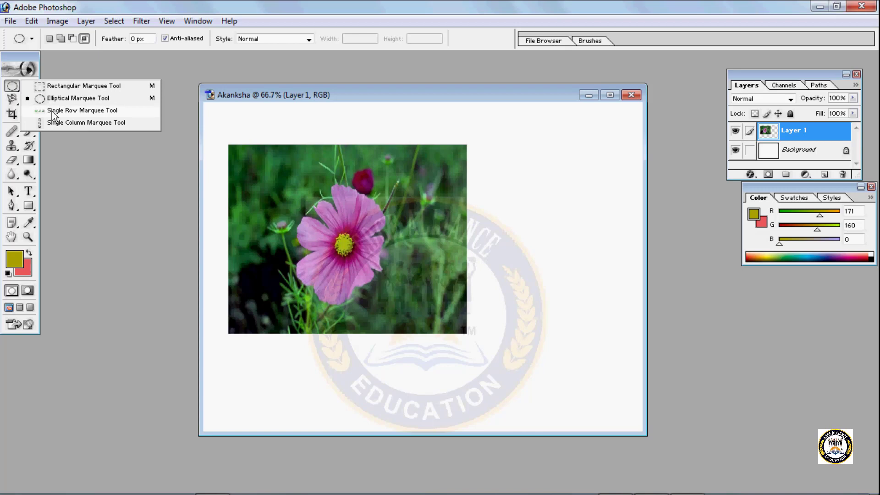
{"action": "left_click", "coordinate": [69, 110]}
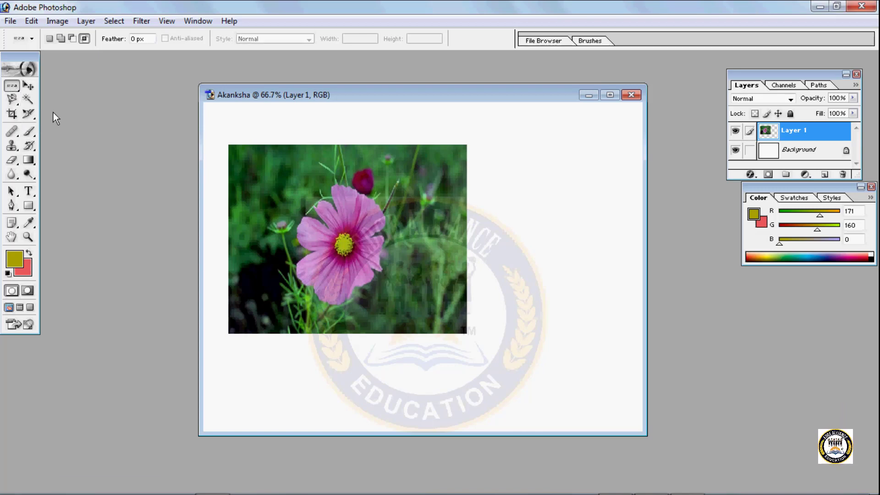
{"action": "left_click", "coordinate": [215, 266]}
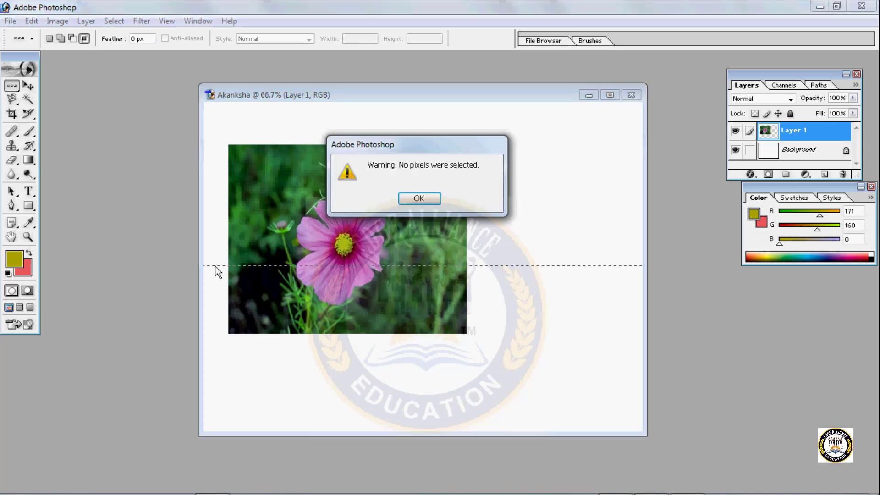
{"action": "left_click", "coordinate": [418, 198]}
{"action": "left_click", "coordinate": [250, 302]}
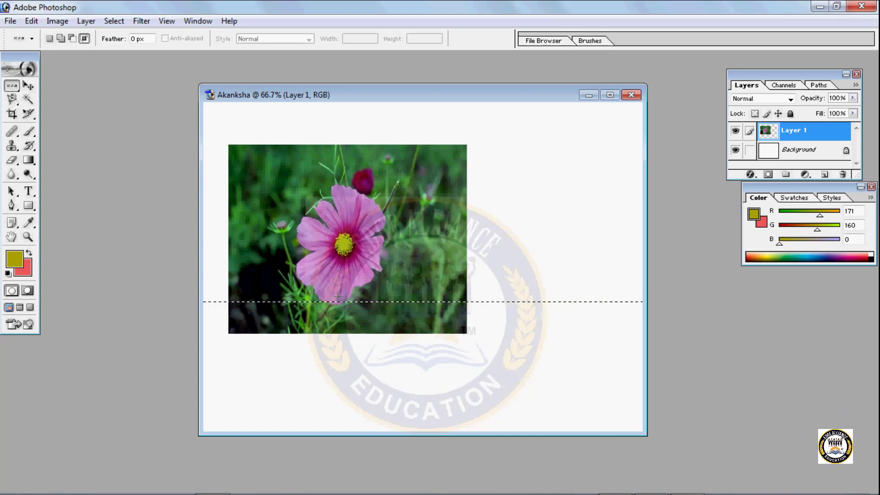
- Move the selected pixel row slightly down the photo and set the Single Row Marquee tool to Add to selection mode
{"action": "key", "text": "v"}
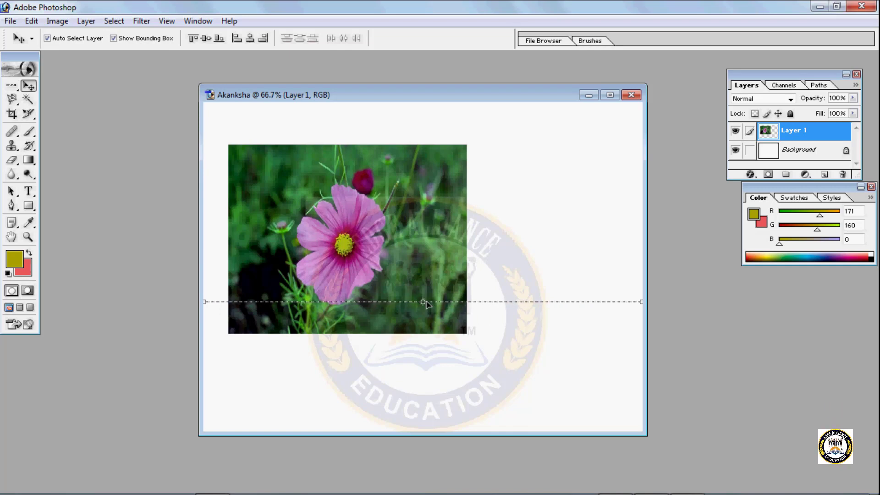
{"action": "left_click_drag", "start_coordinate": [427, 301], "coordinate": [427, 309]}
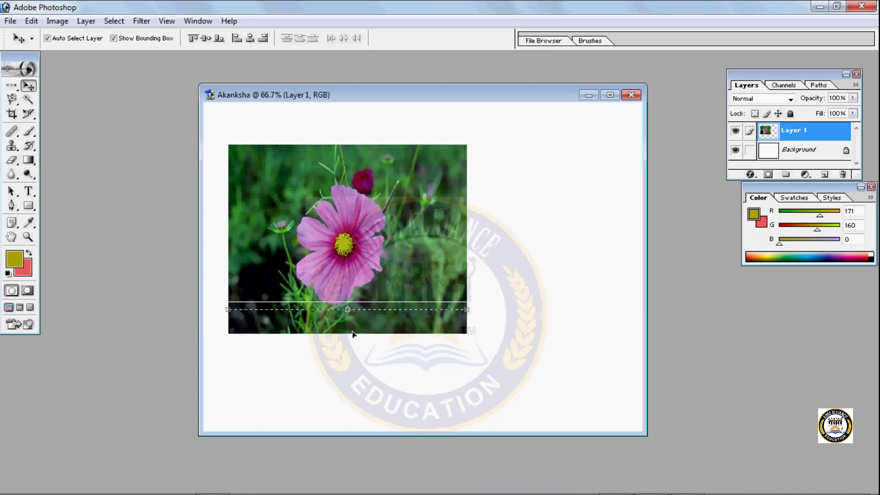
{"action": "left_click", "coordinate": [9, 87]}
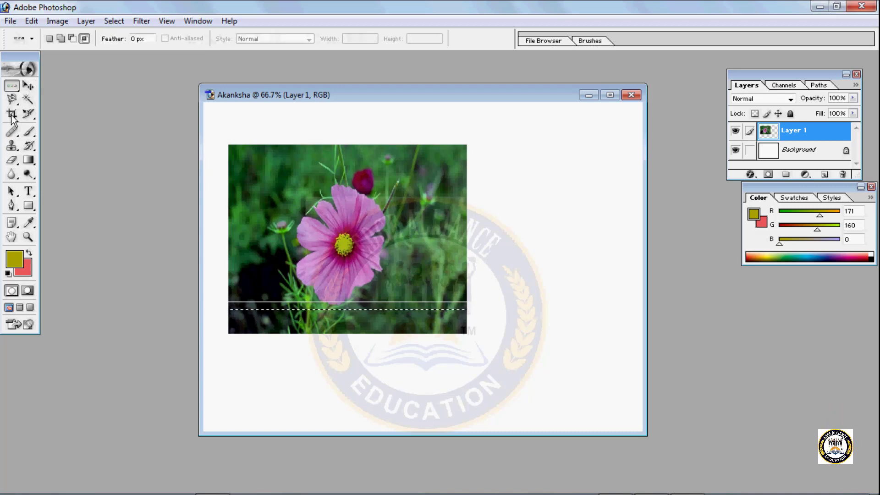
{"action": "left_click", "coordinate": [61, 39]}
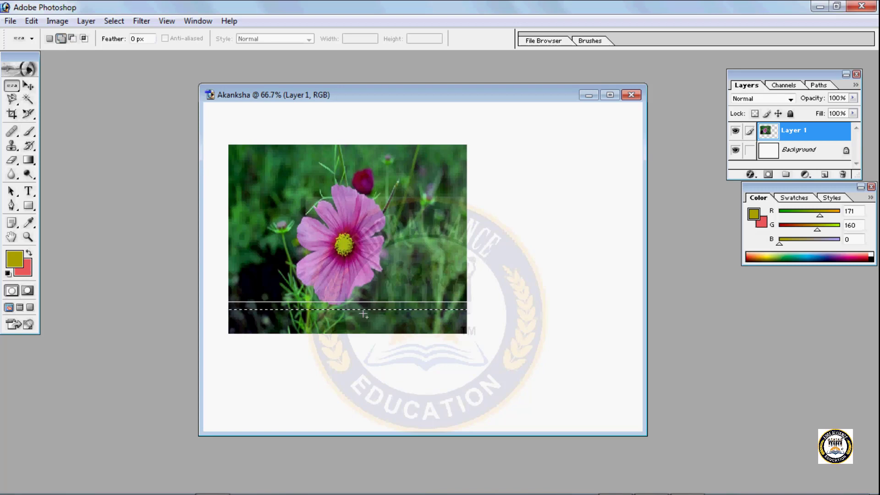
- Maximize the document window and stretch the selected pixel row down to the bottom of the visible canvas
{"action": "key", "text": "v"}
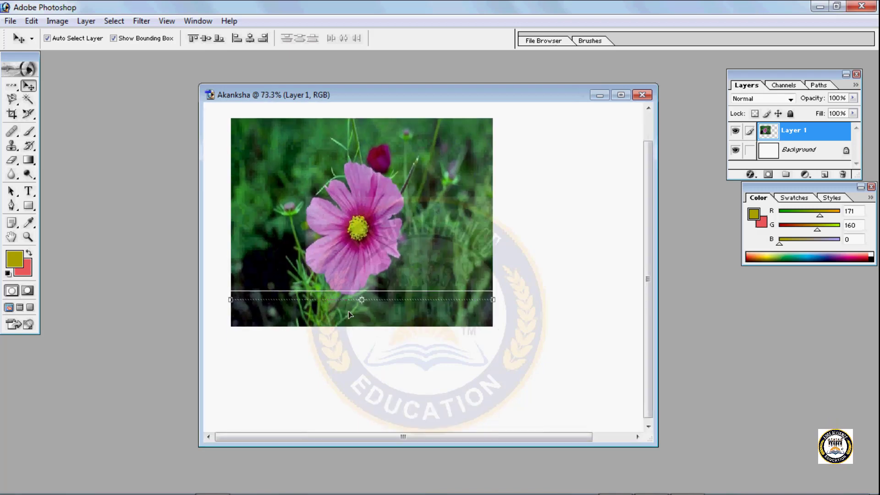
{"action": "scroll", "coordinate": [350, 315], "scroll_direction": "down", "scroll_amount": 1}
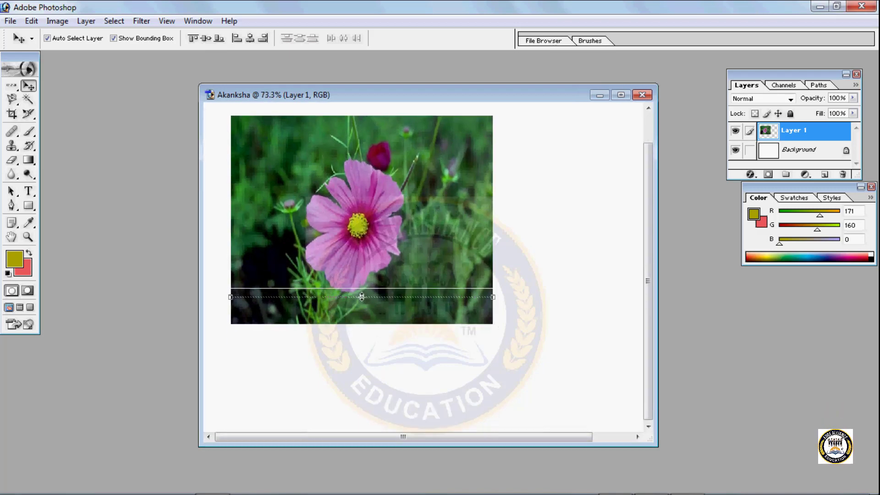
{"action": "left_click", "coordinate": [621, 95]}
{"action": "scroll", "coordinate": [281, 348], "scroll_direction": "up", "scroll_amount": 1}
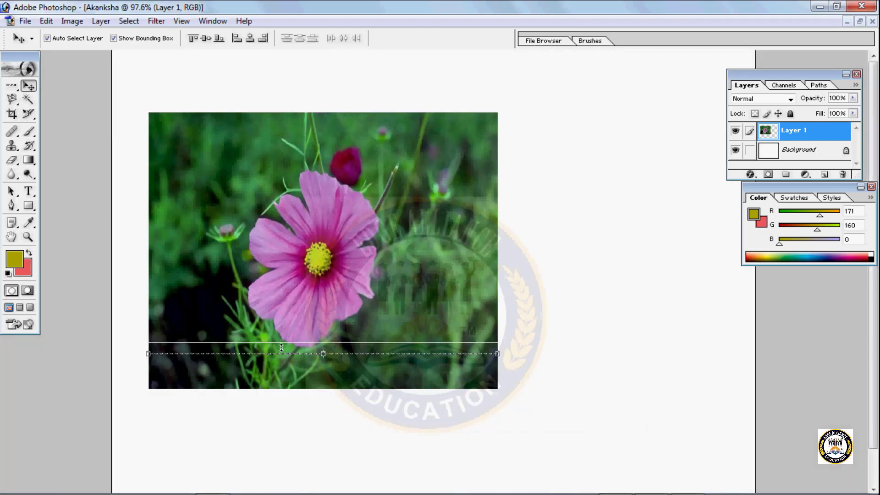
{"action": "scroll", "coordinate": [338, 335], "scroll_direction": "down", "scroll_amount": 2}
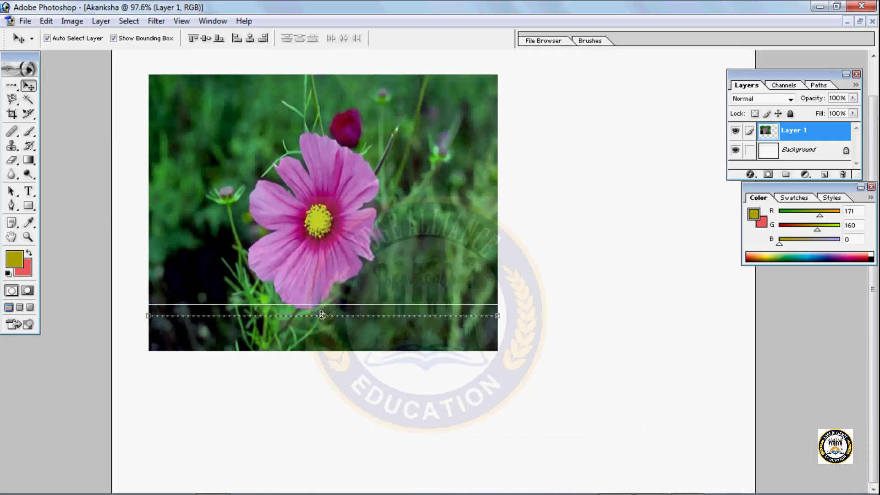
{"action": "left_click_drag", "start_coordinate": [322, 315], "coordinate": [353, 494]}
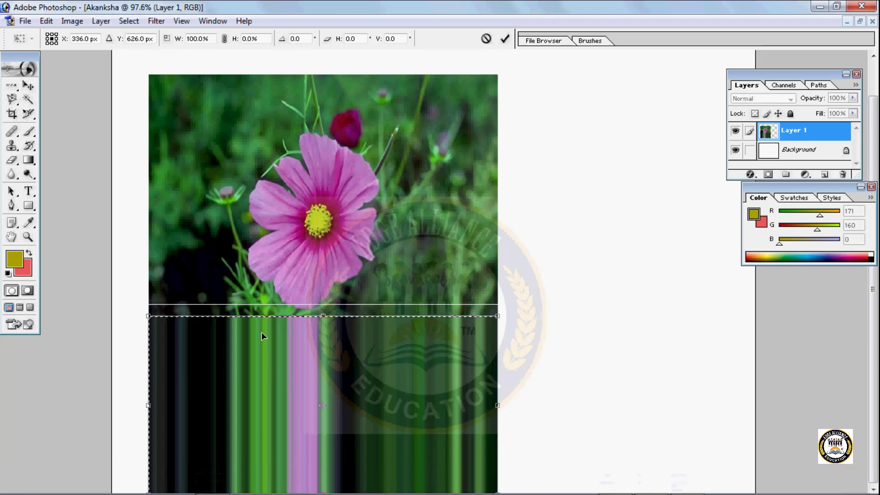
- Reposition and enlarge the stretched stripes to cover the whole visible canvas, apply the transform, and undo the pixel-row edits
{"action": "left_click_drag", "start_coordinate": [261, 332], "coordinate": [529, 92]}
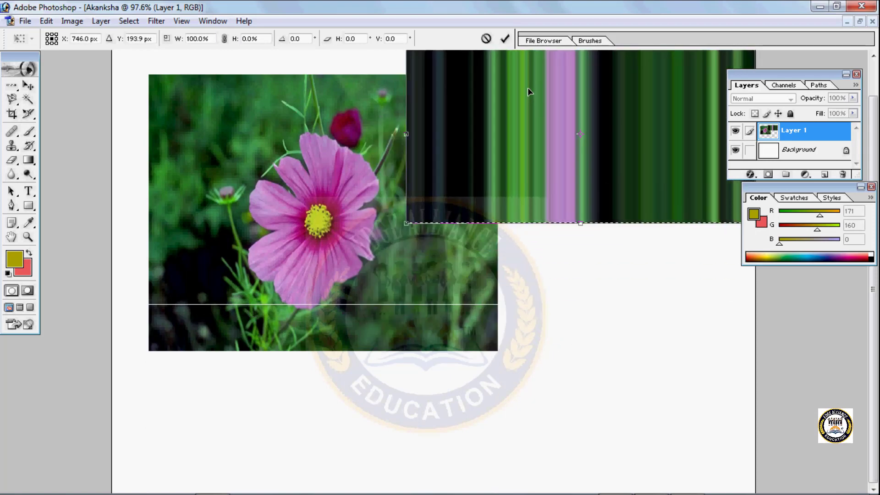
{"action": "left_click_drag", "start_coordinate": [582, 225], "coordinate": [580, 494]}
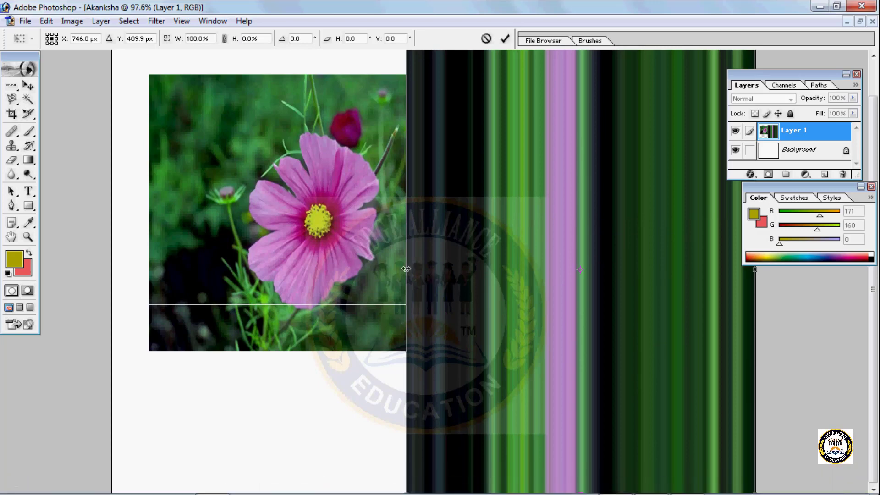
{"action": "left_click_drag", "start_coordinate": [403, 269], "coordinate": [92, 231]}
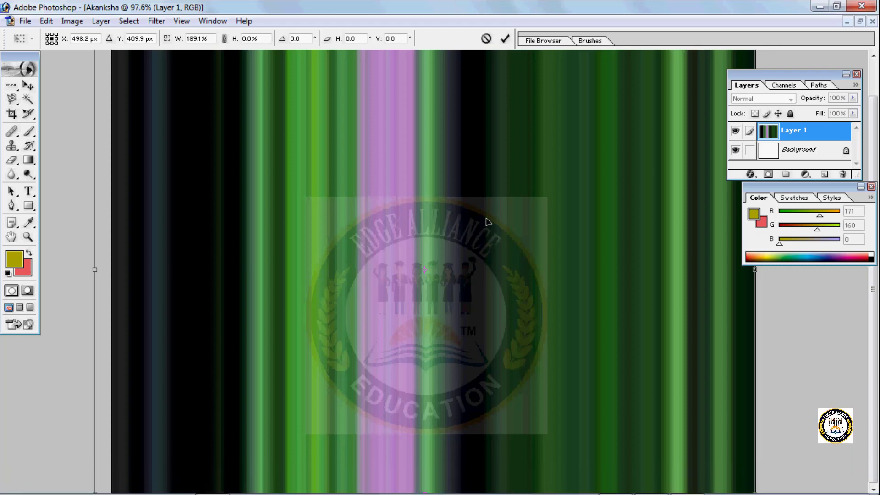
{"action": "key", "text": "Return"}
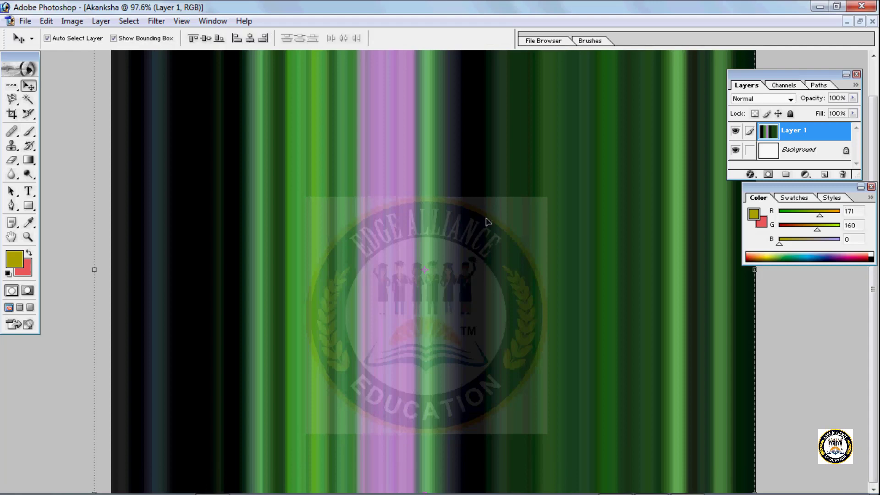
{"action": "key", "text": "ctrl+z"}
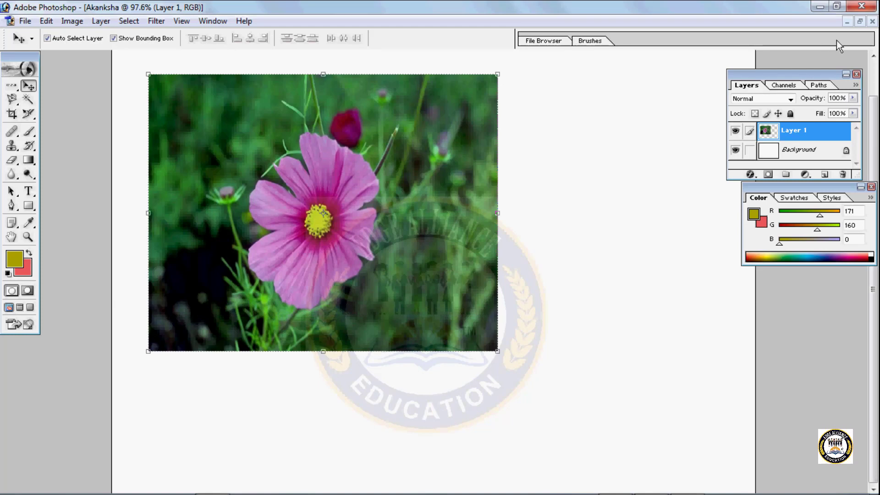
- Restore the document window from full size and shrink the flower photo to about 61.1% width and 79.8% height
{"action": "left_click", "coordinate": [860, 23]}
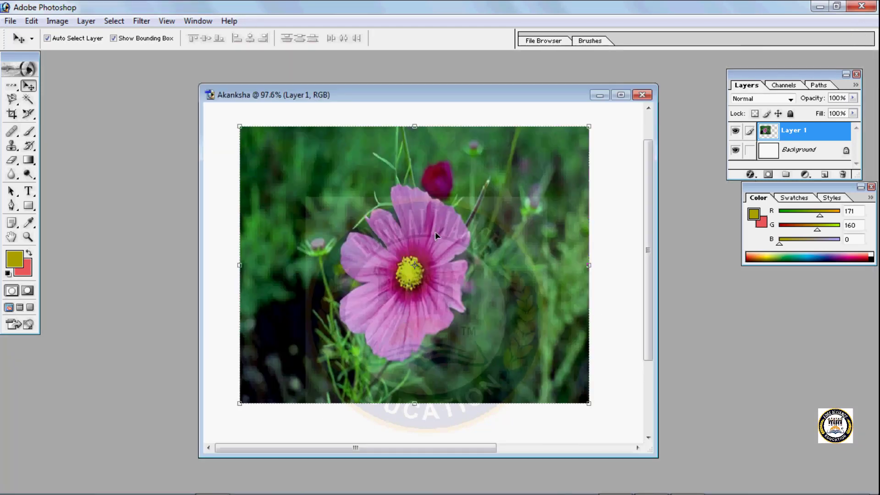
{"action": "left_click", "coordinate": [13, 89]}
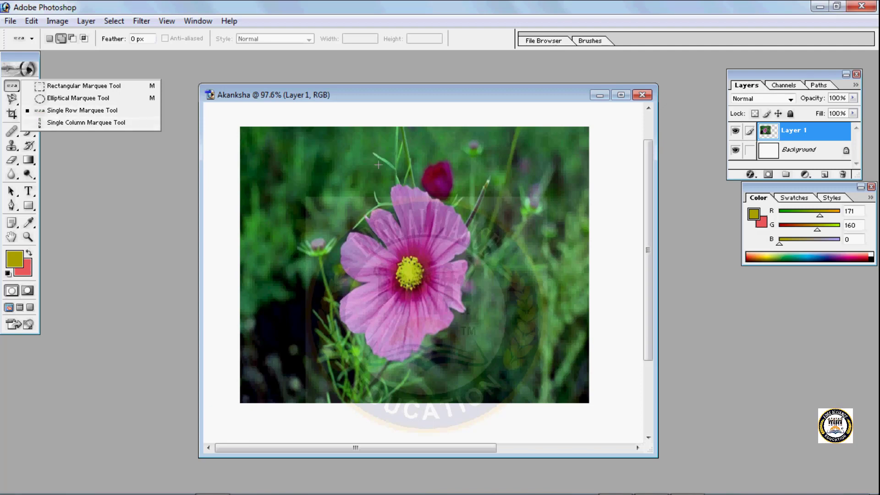
{"action": "key", "text": "v"}
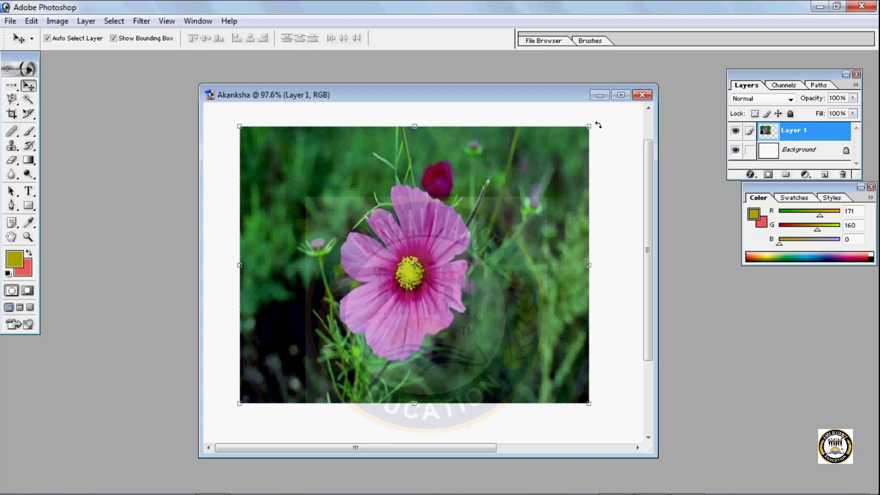
{"action": "left_click_drag", "start_coordinate": [592, 124], "coordinate": [457, 179]}
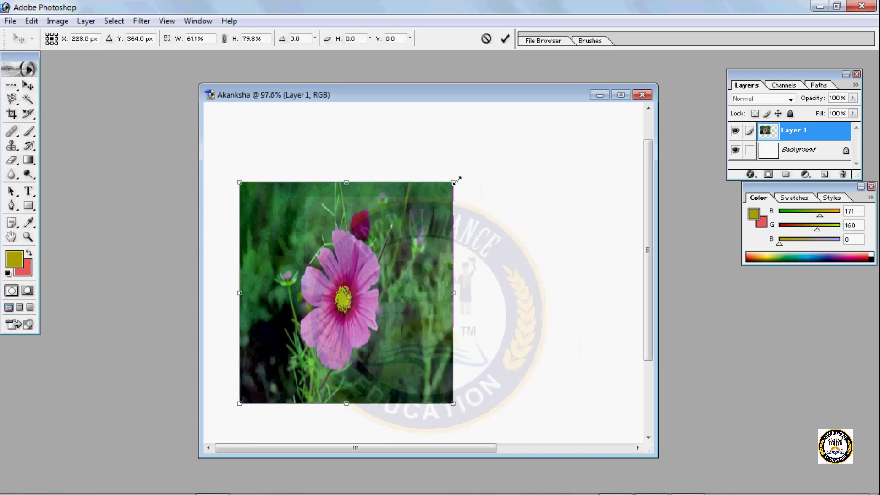
- Move the shrunken flower photo to the upper-left of the visible canvas and apply the transformation
{"action": "left_click_drag", "start_coordinate": [370, 284], "coordinate": [329, 204]}
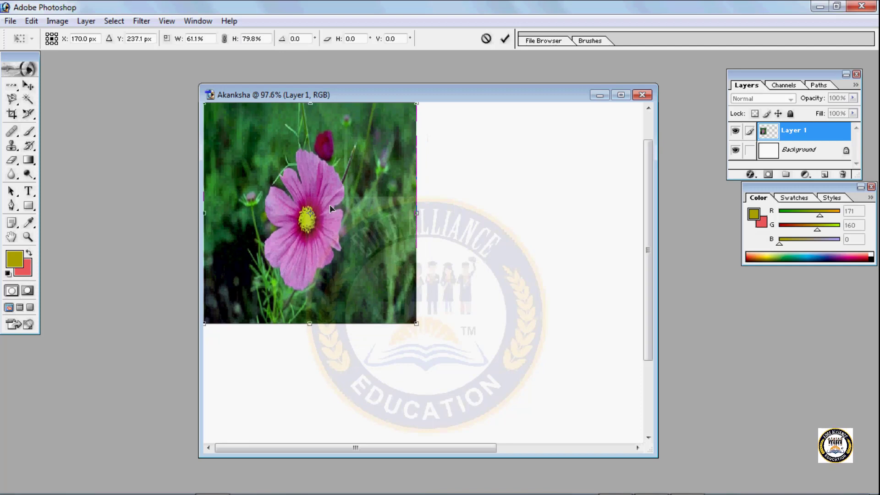
{"action": "left_click", "coordinate": [20, 93]}
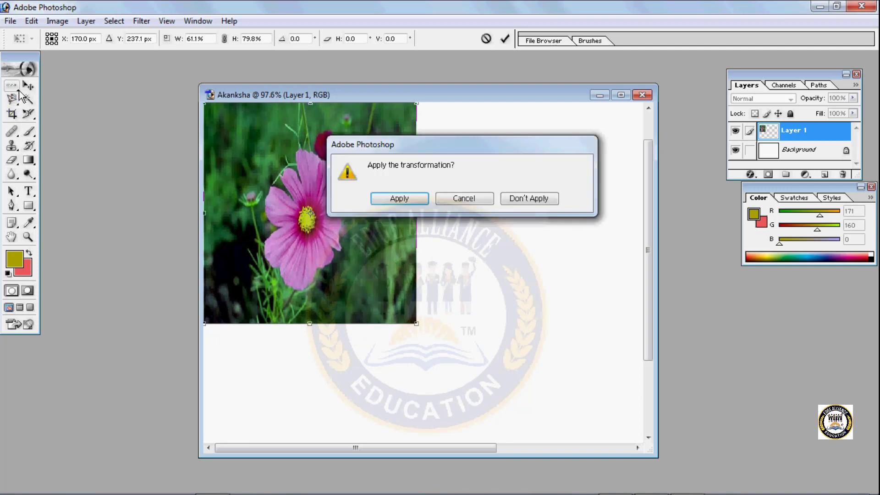
{"action": "left_click", "coordinate": [464, 198]}
{"action": "key", "text": "Return"}
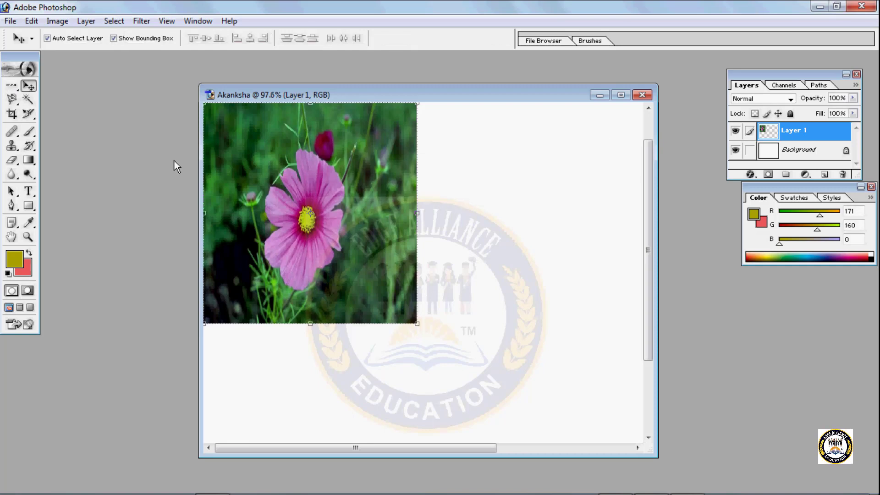
- Select a single-pixel column through the flower's left petals with the Single Column Marquee tool, and switch to the Move tool
{"action": "left_click", "coordinate": [12, 85]}
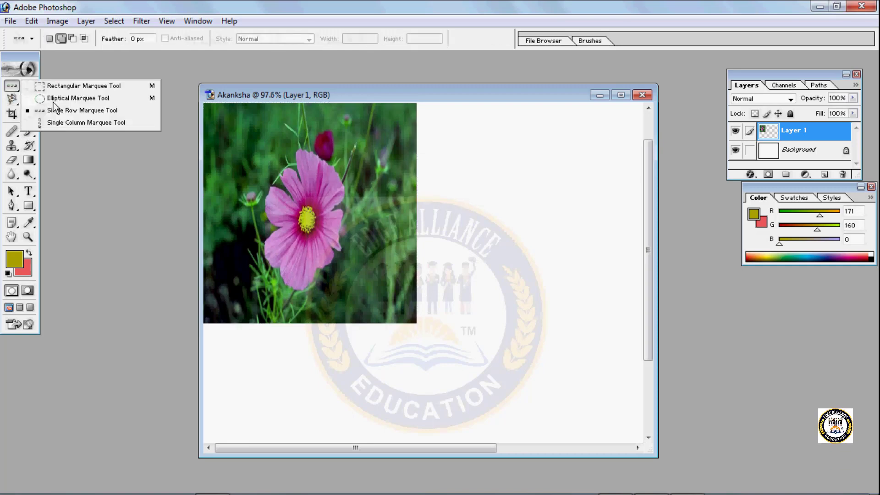
{"action": "left_click", "coordinate": [68, 123]}
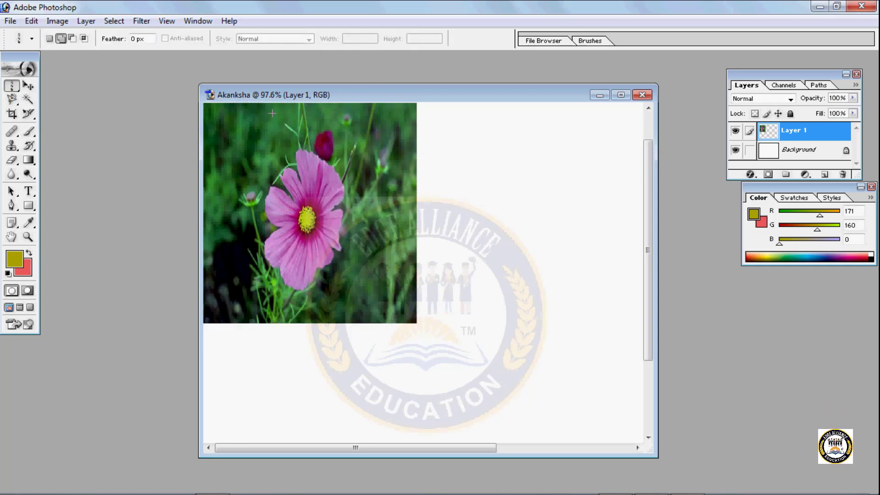
{"action": "left_click", "coordinate": [272, 239]}
{"action": "key", "text": "v"}
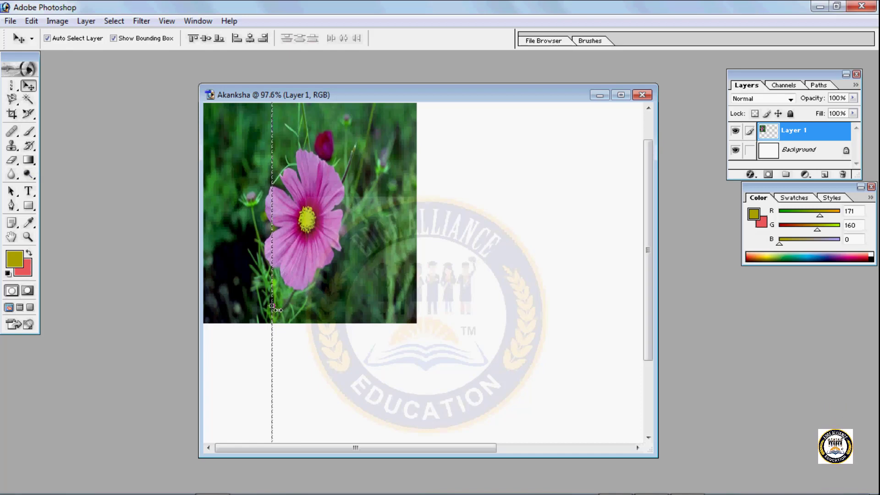
- Try to stretch the selected pixel column to the right across the flower, and undo the transform
{"action": "key", "text": "ctrl+t"}
{"action": "left_click_drag", "start_coordinate": [273, 306], "coordinate": [486, 336]}
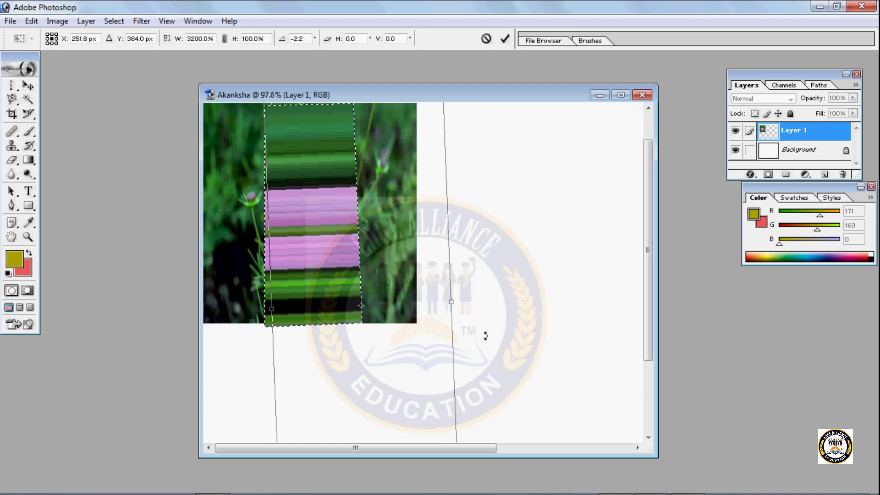
{"action": "key", "text": "Escape"}
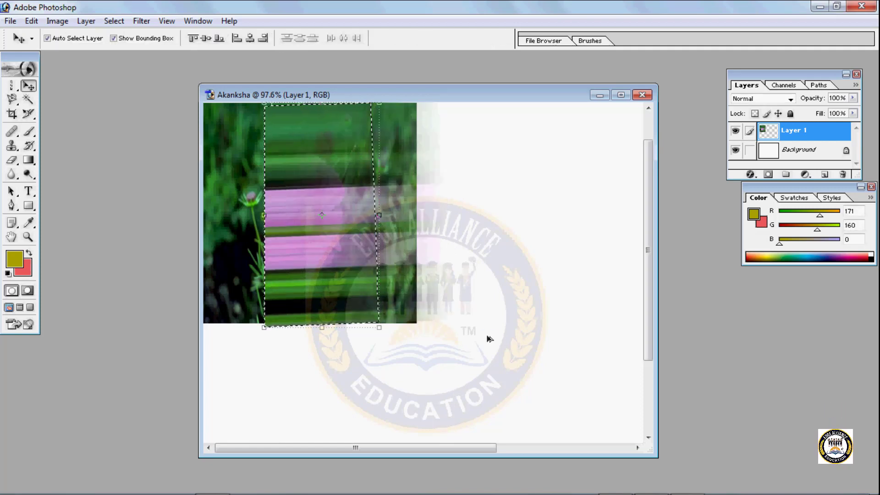
{"action": "key", "text": "ctrl+z"}
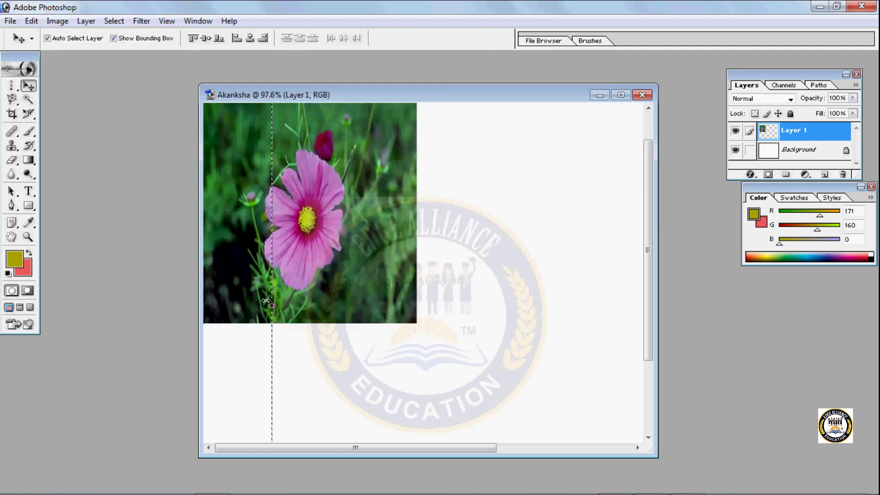
- Stretch the selected pixel column horizontally past the right side of the photo to form stripes across the canvas
{"action": "key", "text": "ctrl+t"}
{"action": "mouse_move", "coordinate": [271, 306]}
{"action": "left_mouse_down"}
{"action": "mouse_move", "coordinate": [351, 332]}
{"action": "mouse_move", "coordinate": [651, 353]}
{"action": "left_mouse_up"}
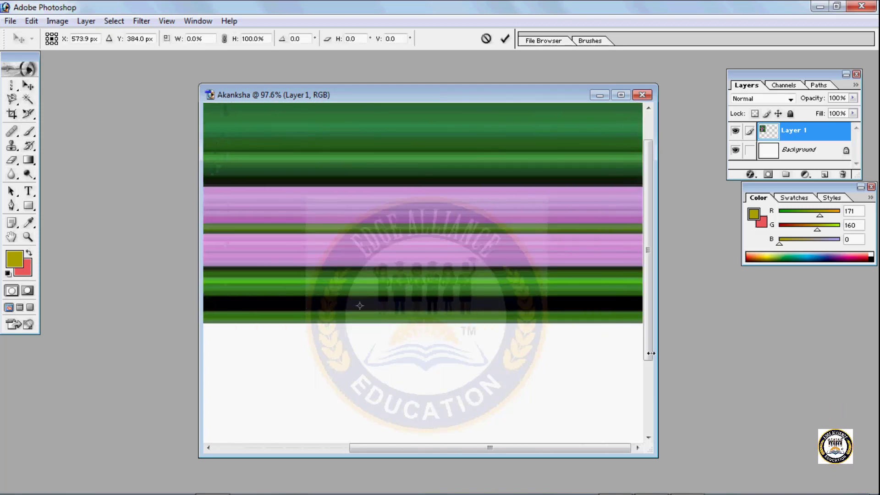
{"action": "left_click_drag", "start_coordinate": [539, 446], "coordinate": [376, 444]}
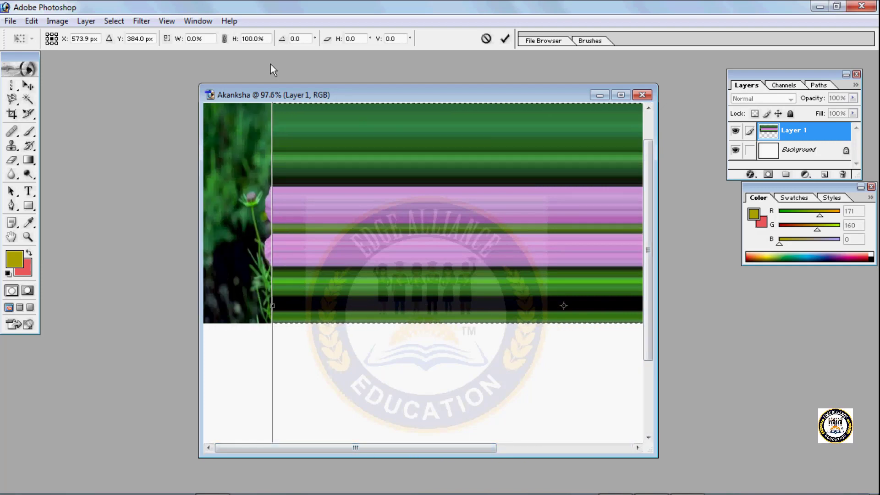
- Extend the stripes to the canvas's left edge, apply the transform, and undo the pixel-column edits
{"action": "mouse_move", "coordinate": [275, 494]}
{"action": "left_click_drag", "start_coordinate": [274, 303], "coordinate": [201, 301]}
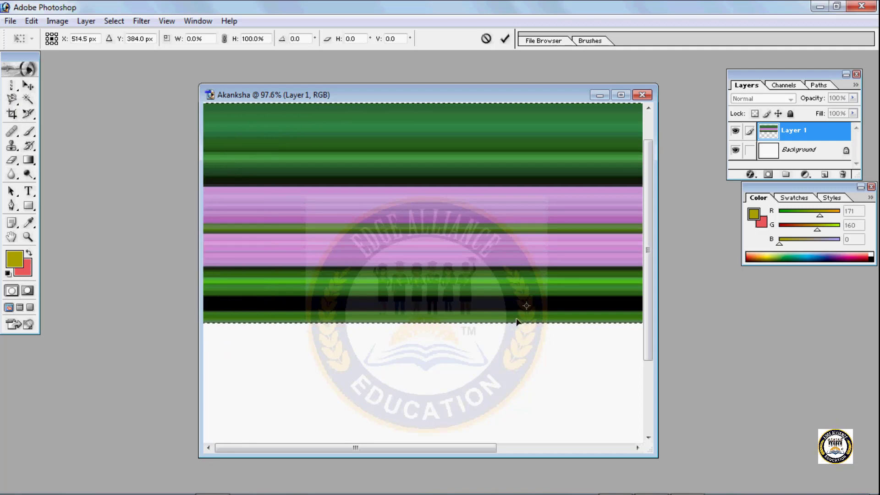
{"action": "left_click_drag", "start_coordinate": [529, 307], "coordinate": [531, 350]}
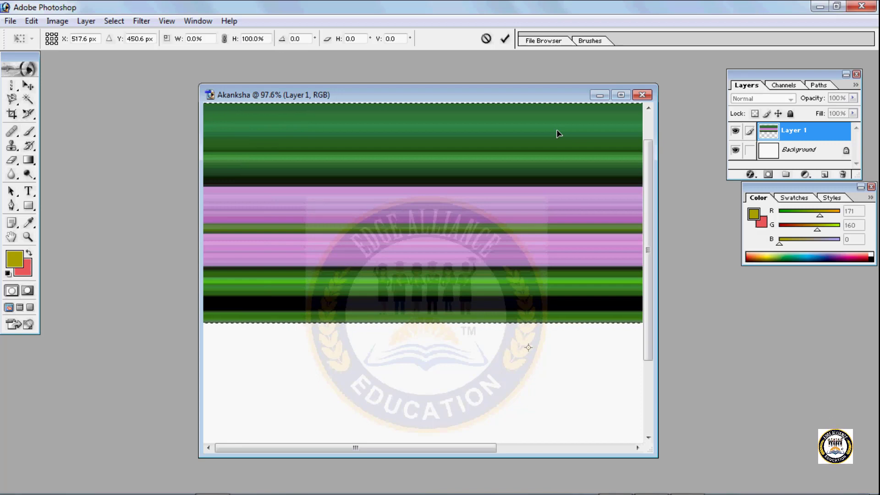
{"action": "key", "text": "Return"}
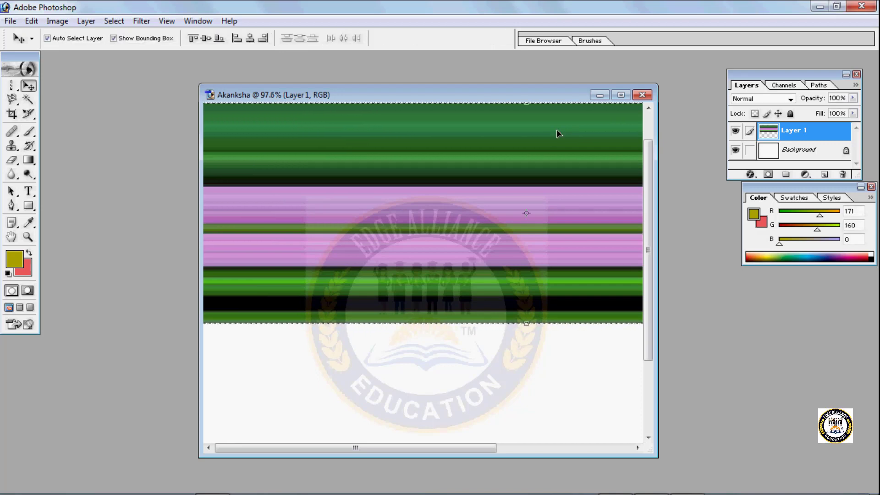
{"action": "key", "text": "ctrl+z"}
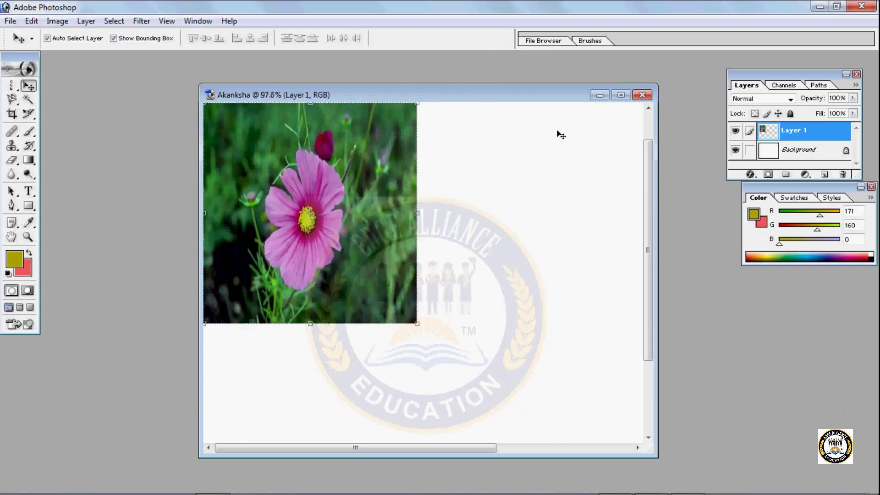
{"action": "left_click", "coordinate": [15, 91]}
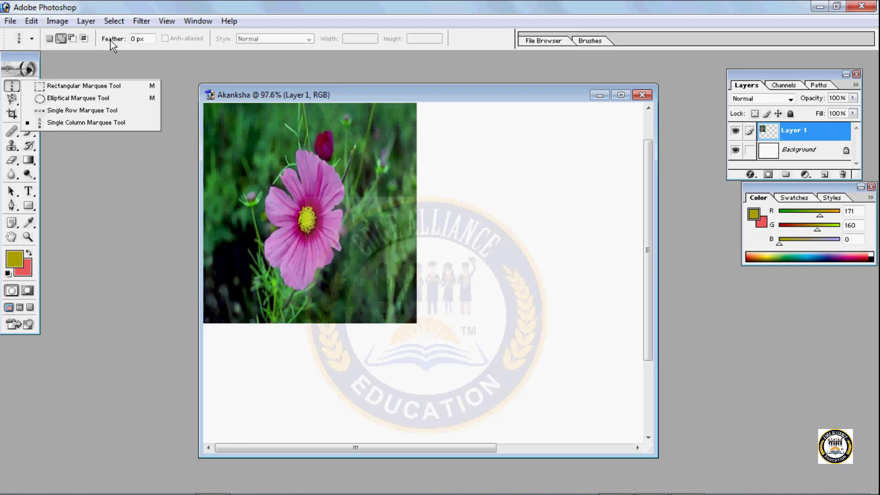
{"action": "left_click", "coordinate": [106, 22]}
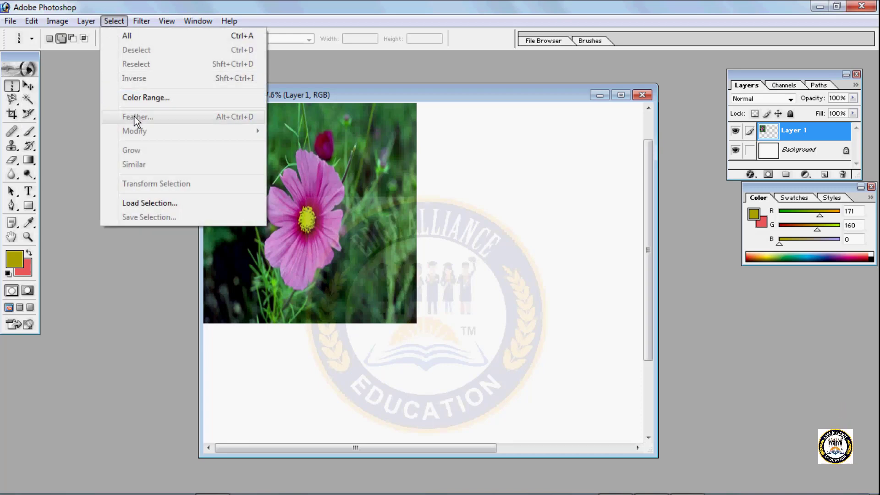
{"action": "left_click", "coordinate": [92, 46]}
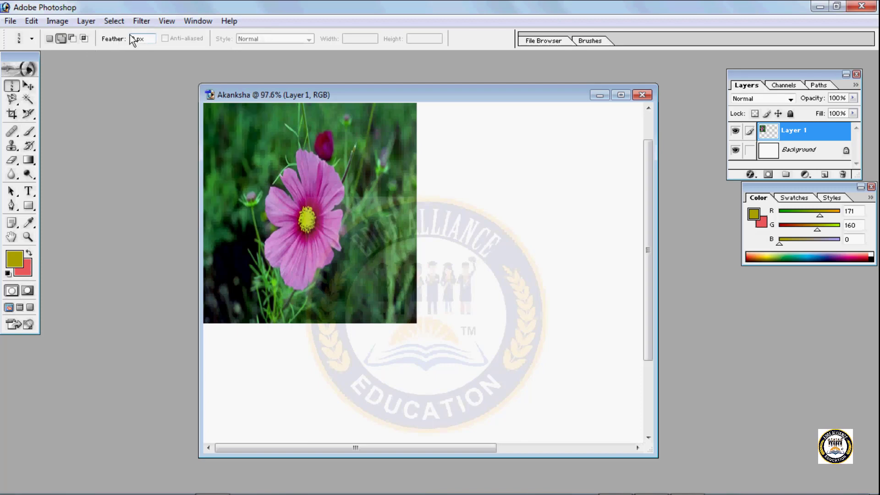
{"action": "left_click", "coordinate": [112, 21]}
{"action": "mouse_move", "coordinate": [166, 21]}
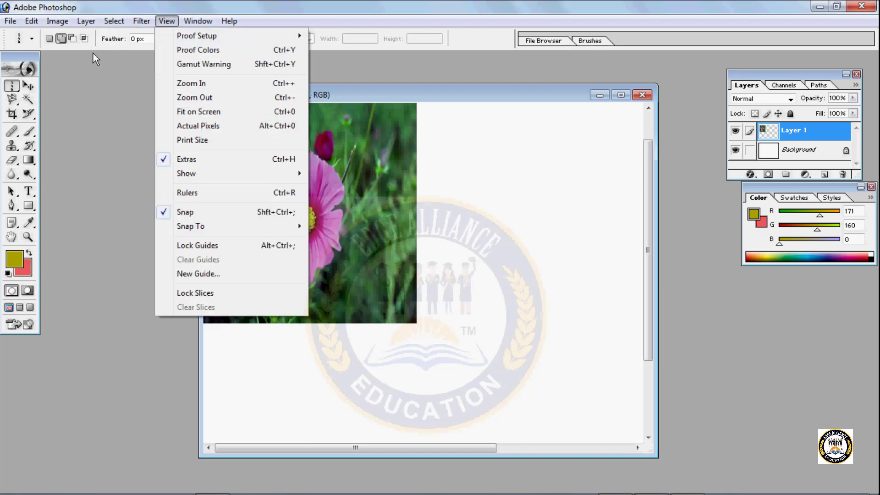
{"action": "left_click", "coordinate": [107, 107]}
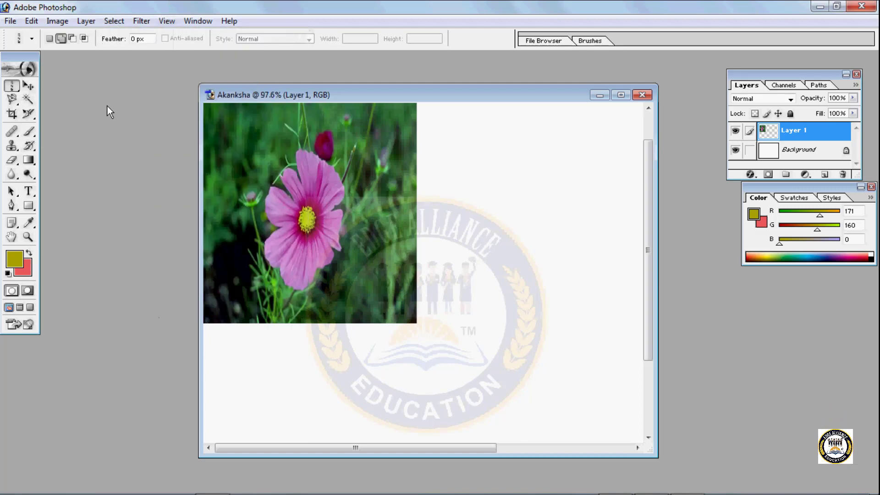
{"action": "right_click", "coordinate": [17, 90]}
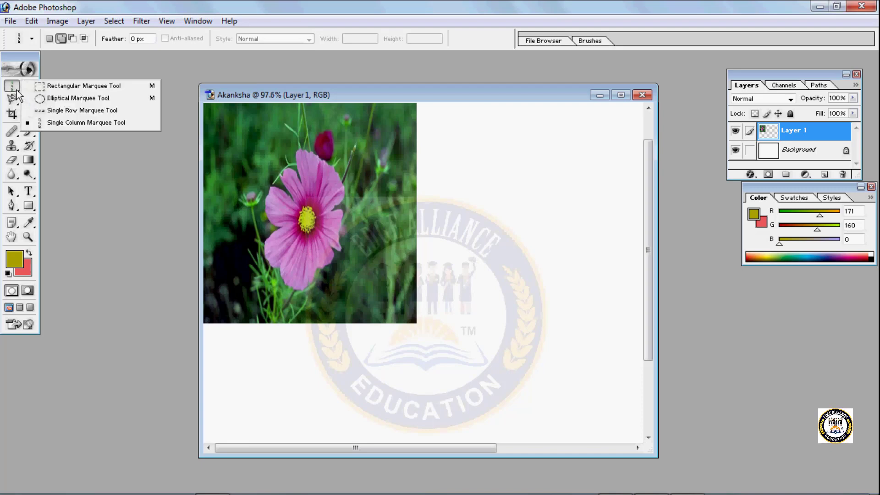
{"action": "left_click", "coordinate": [89, 146]}
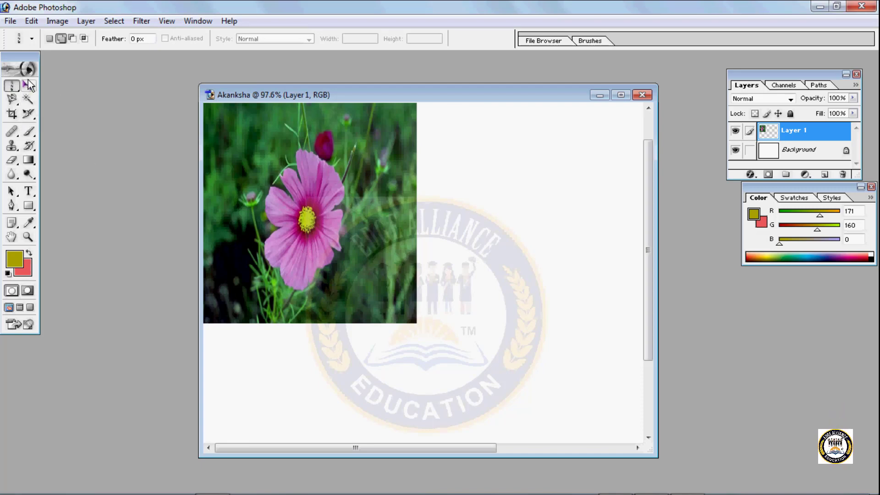
- Move the flower photo toward the middle of the canvas and show the Lasso tool variants
{"action": "left_click", "coordinate": [28, 87]}
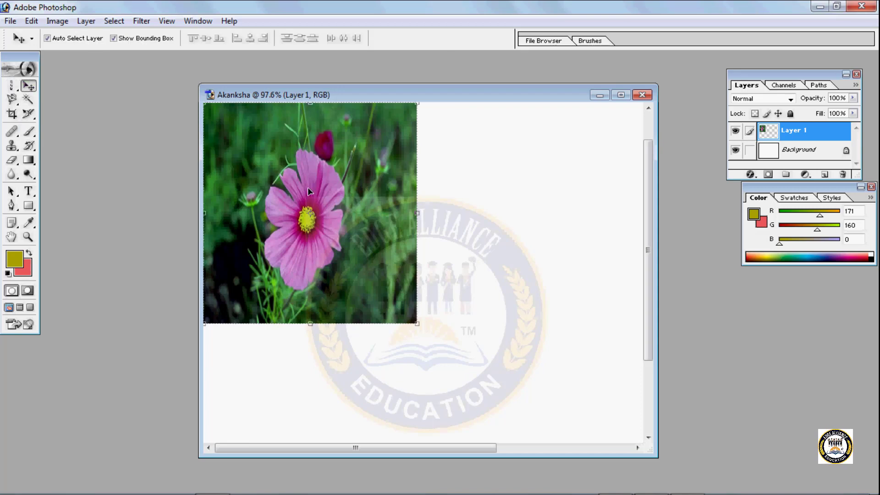
{"action": "left_click_drag", "start_coordinate": [306, 161], "coordinate": [390, 216]}
{"action": "left_click", "coordinate": [18, 105]}
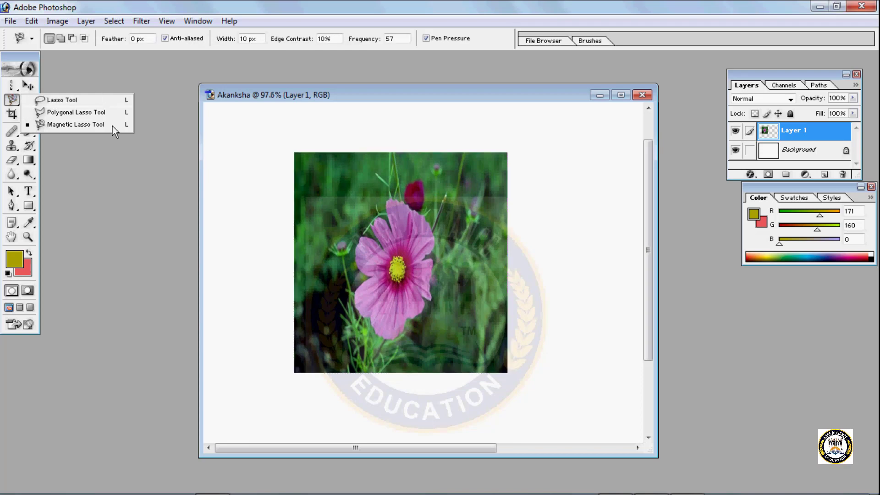
{"action": "left_click", "coordinate": [98, 170]}
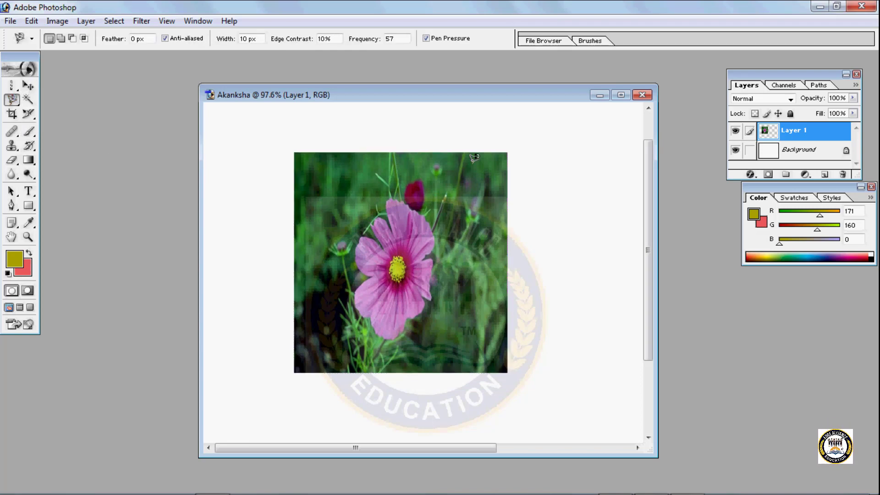
- Enlarge the flower photo to about 125% width and 111.1% height with the Move tool's bounding box, and apply the transformation
{"action": "left_click", "coordinate": [27, 86]}
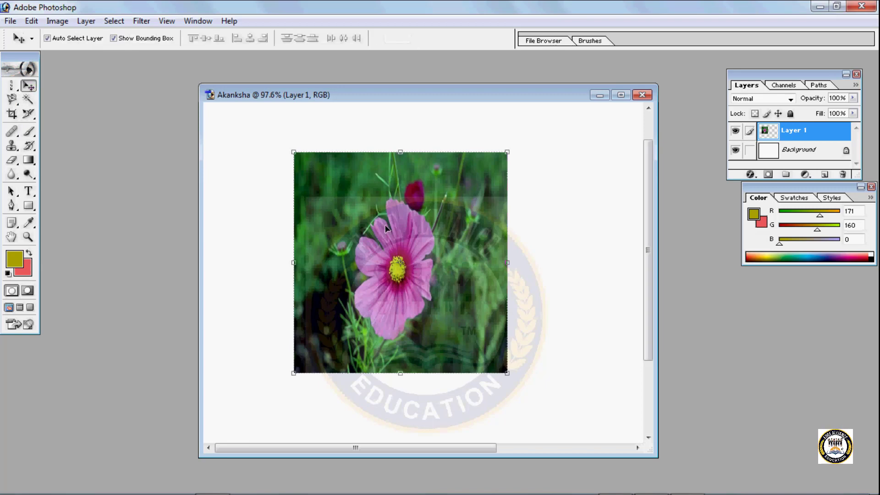
{"action": "left_click_drag", "start_coordinate": [504, 149], "coordinate": [560, 128]}
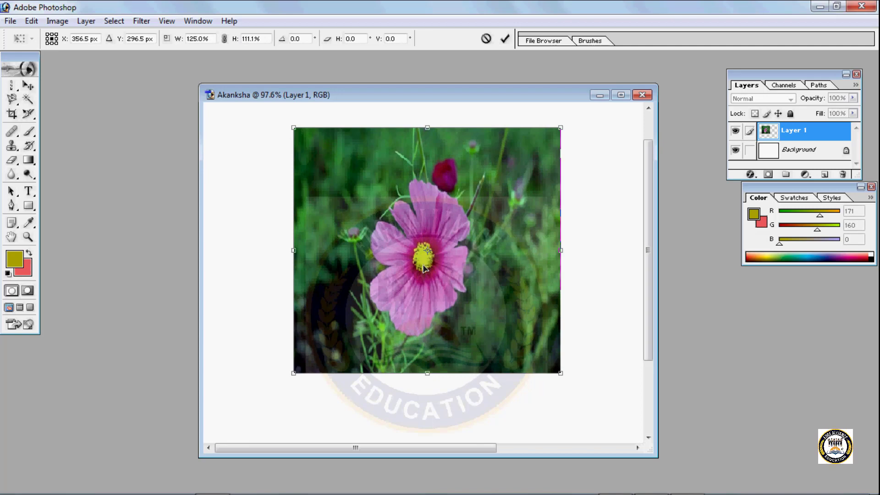
{"action": "key", "text": "Return"}
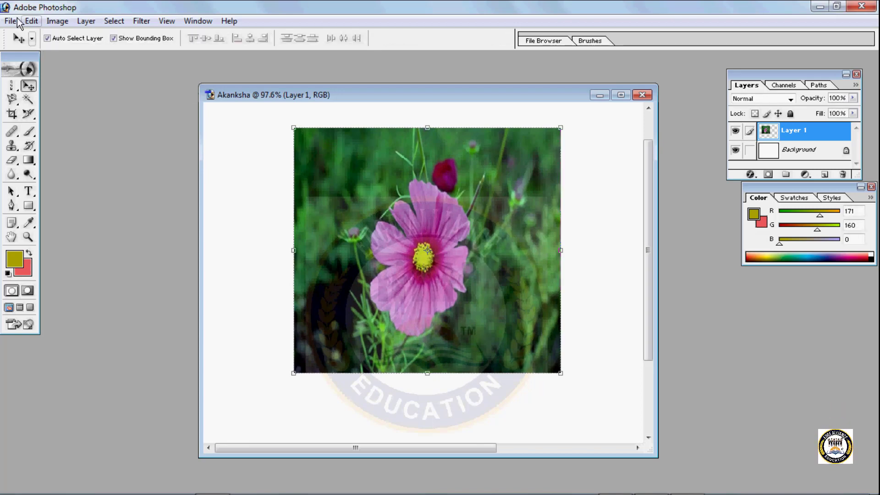
- Open the image Copy of rose090.jpg from the Flowers folder
{"action": "left_click", "coordinate": [11, 21]}
{"action": "left_click", "coordinate": [100, 50]}
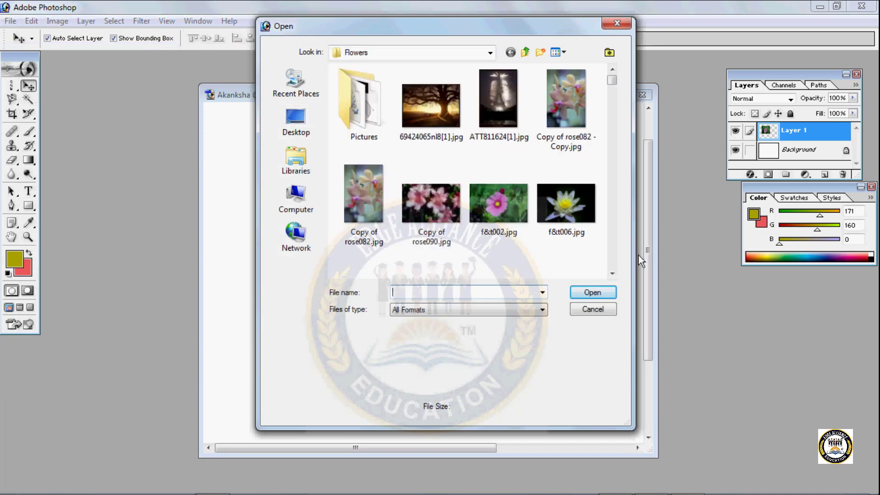
{"action": "left_click", "coordinate": [421, 210]}
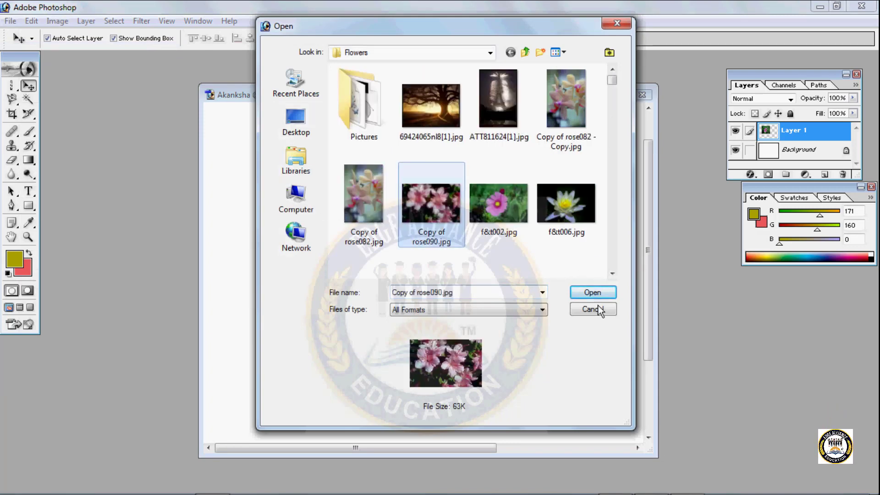
{"action": "left_click", "coordinate": [598, 292]}
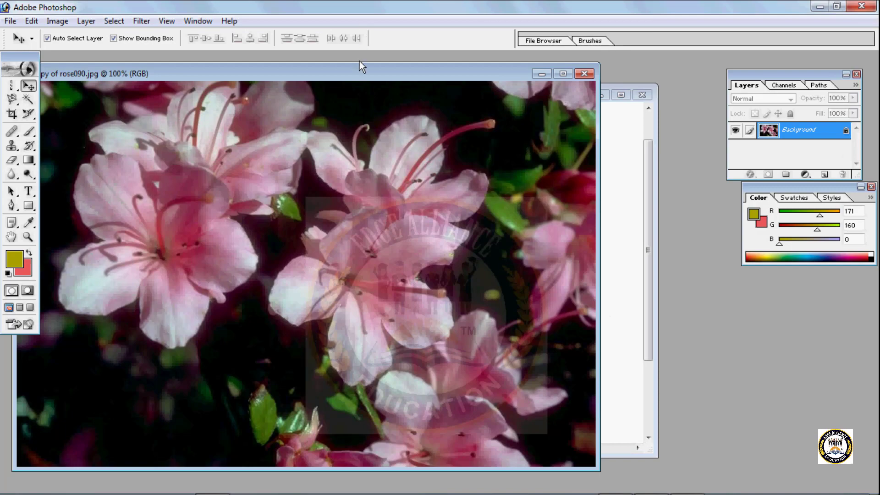
- Move the Layer 1 flower photo toward the right of its canvas and copy the rose090 photo into that document as a new layer
{"action": "left_click", "coordinate": [621, 172]}
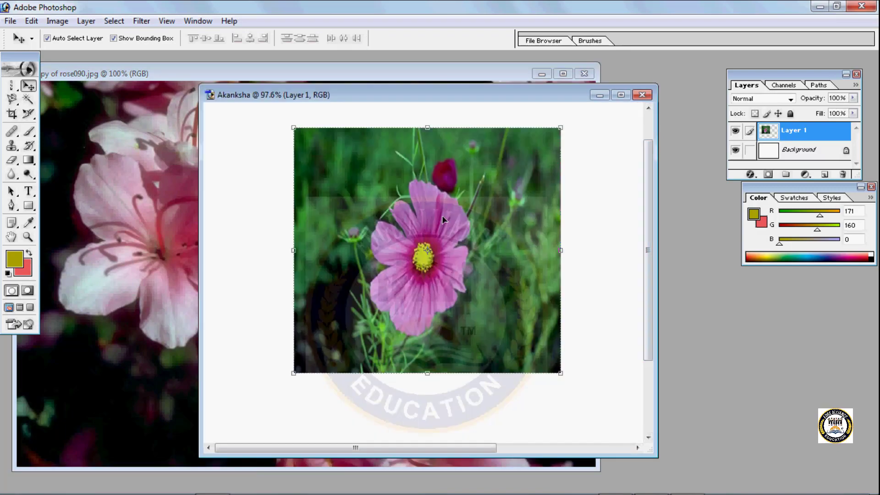
{"action": "left_click", "coordinate": [736, 130]}
{"action": "left_click", "coordinate": [148, 260]}
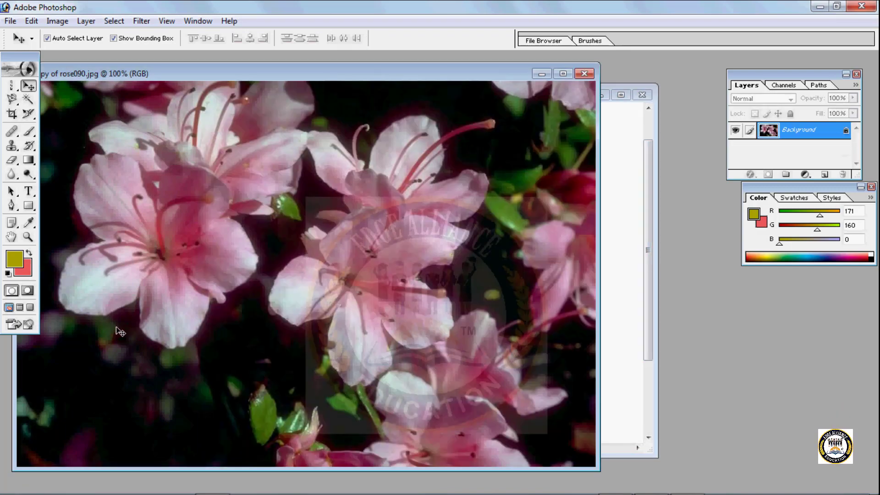
{"action": "left_click", "coordinate": [612, 170]}
{"action": "left_click", "coordinate": [736, 131]}
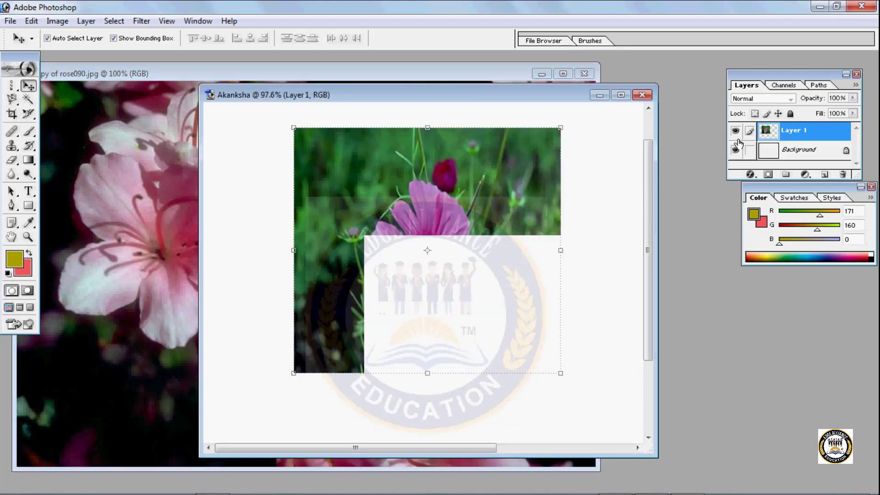
{"action": "left_click_drag", "start_coordinate": [494, 262], "coordinate": [395, 247]}
{"action": "left_click", "coordinate": [138, 190]}
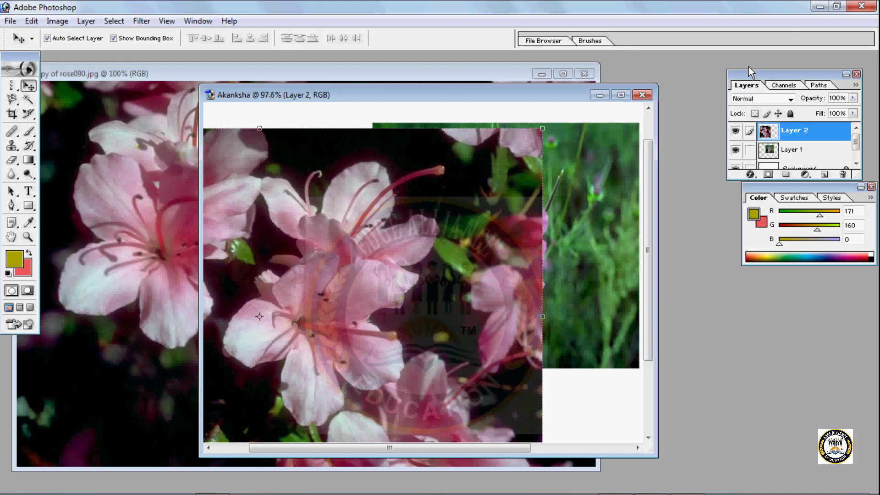
- Toggle Layer 2's visibility off and on, hide Layer 1, and make Layer 2 the active layer
{"action": "left_click", "coordinate": [735, 133]}
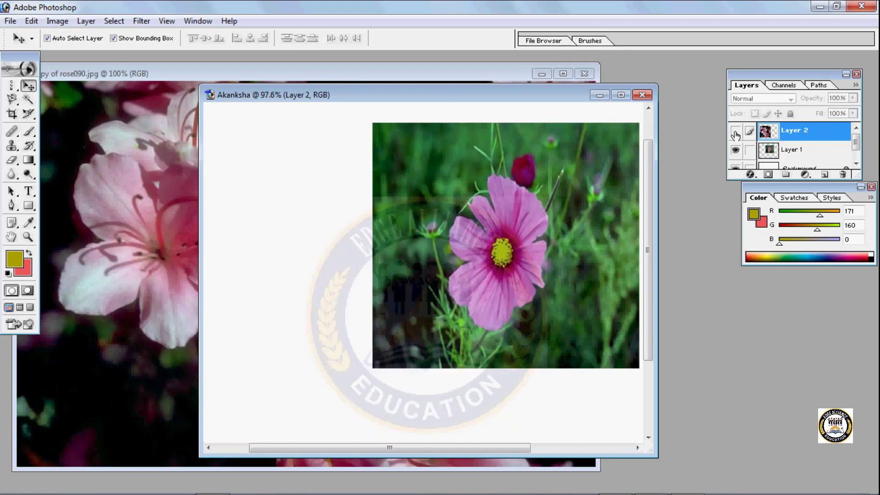
{"action": "left_click", "coordinate": [736, 133]}
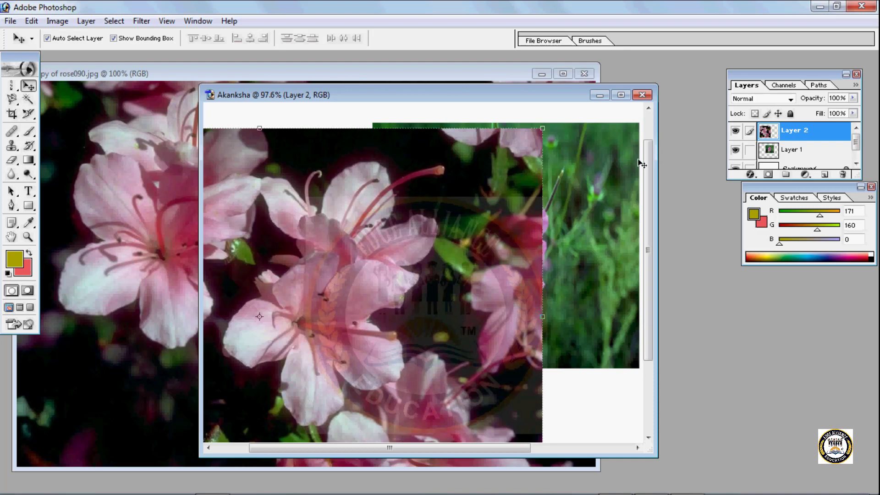
{"action": "left_click", "coordinate": [797, 149]}
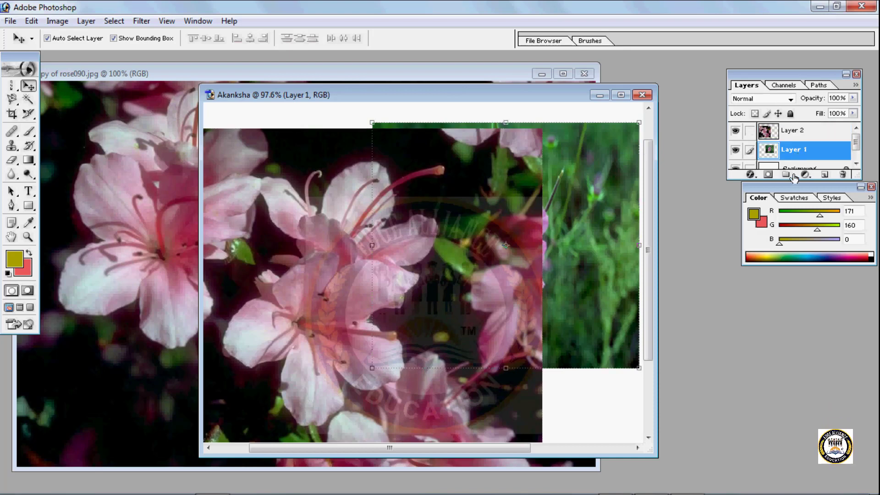
{"action": "left_click", "coordinate": [735, 150]}
{"action": "left_click", "coordinate": [782, 132]}
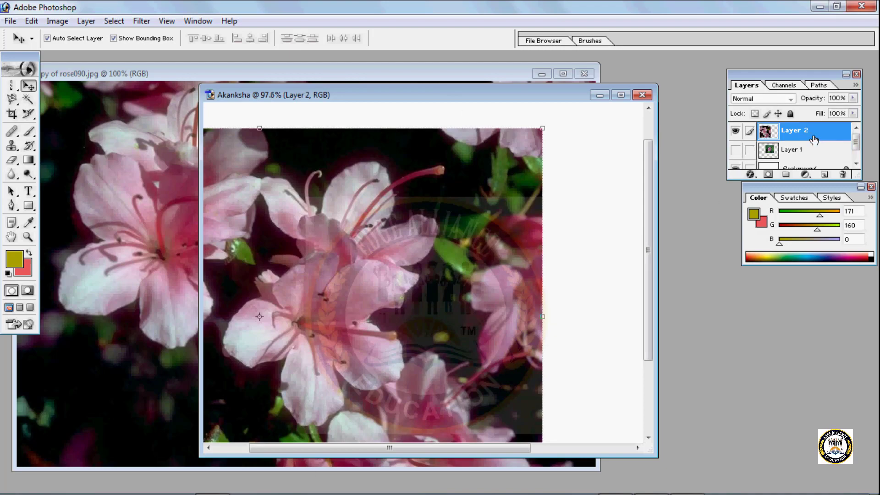
- Reposition the Layer 2 photo so its upper-left corner lies inside the canvas, and close the Copy of rose090.jpg source image
{"action": "left_click_drag", "start_coordinate": [403, 314], "coordinate": [486, 196]}
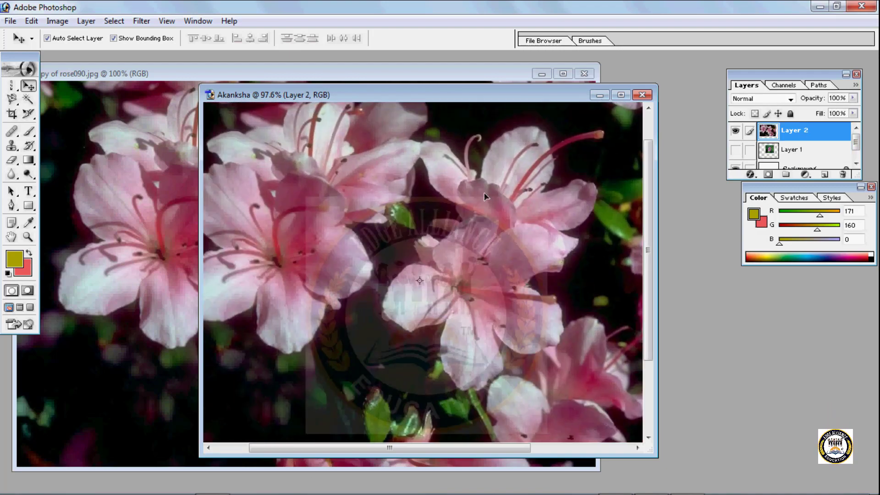
{"action": "left_click", "coordinate": [592, 74]}
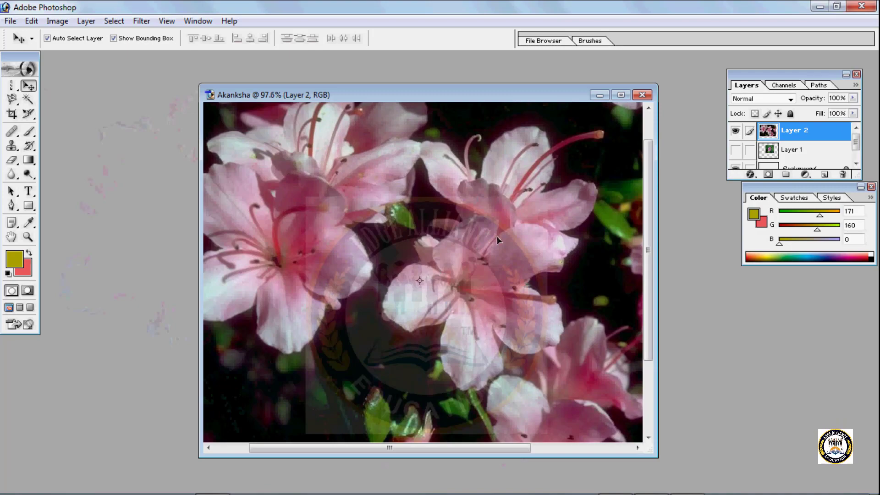
{"action": "left_click_drag", "start_coordinate": [497, 235], "coordinate": [629, 296]}
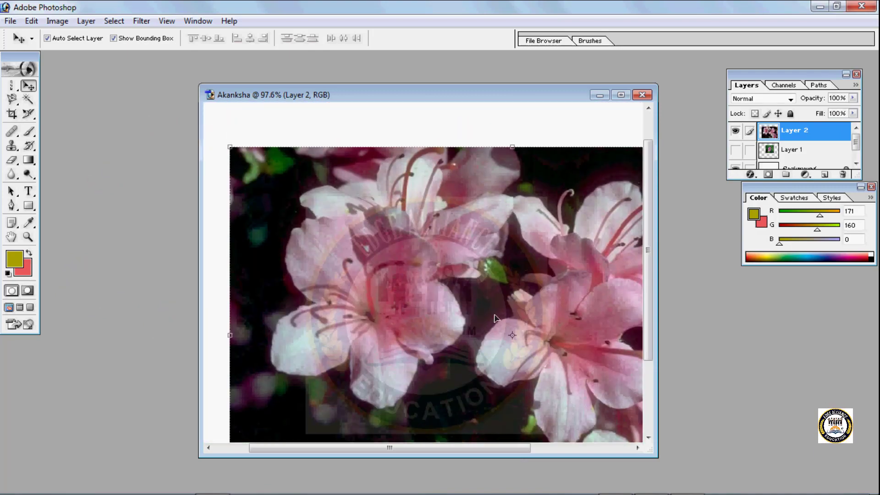
- Scale the Layer 2 photo to about 58.2% width and 64.3% height, center it on the canvas, and apply the transformation
{"action": "key", "text": "ctrl+t"}
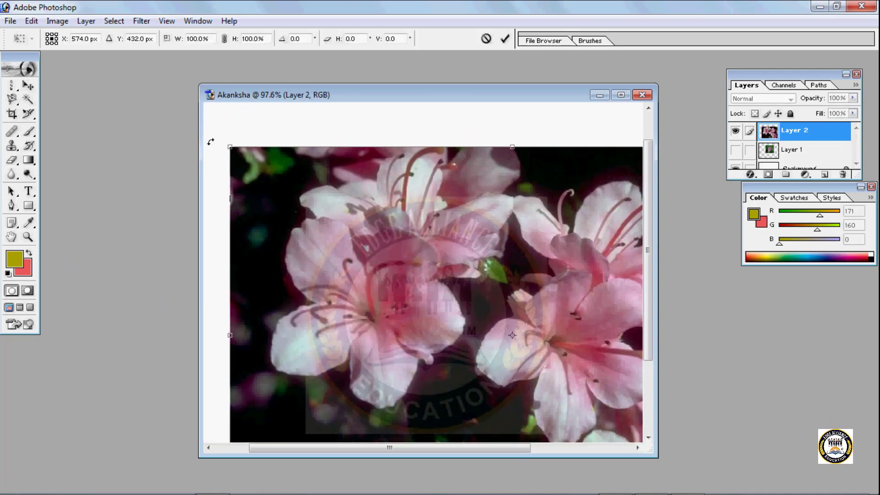
{"action": "left_click_drag", "start_coordinate": [230, 147], "coordinate": [393, 255]}
{"action": "left_click_drag", "start_coordinate": [477, 336], "coordinate": [317, 219]}
{"action": "left_click_drag", "start_coordinate": [218, 121], "coordinate": [304, 157]}
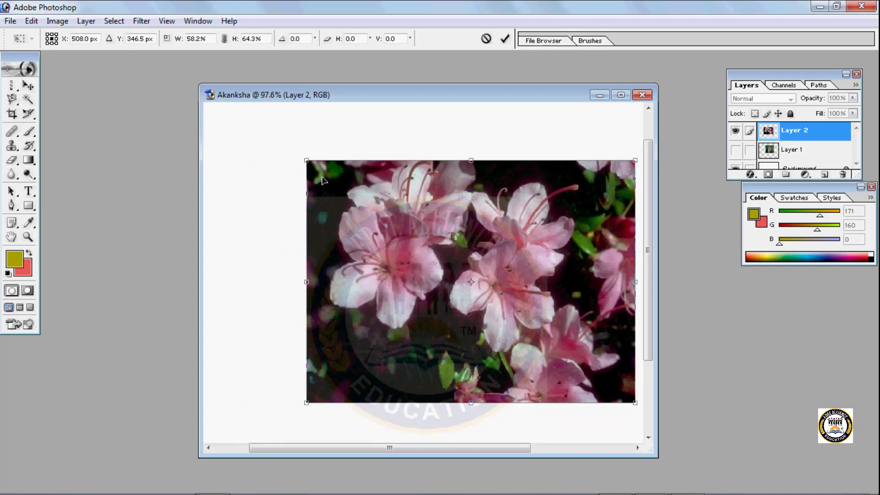
{"action": "left_click_drag", "start_coordinate": [407, 233], "coordinate": [351, 227]}
{"action": "key", "text": "Return"}
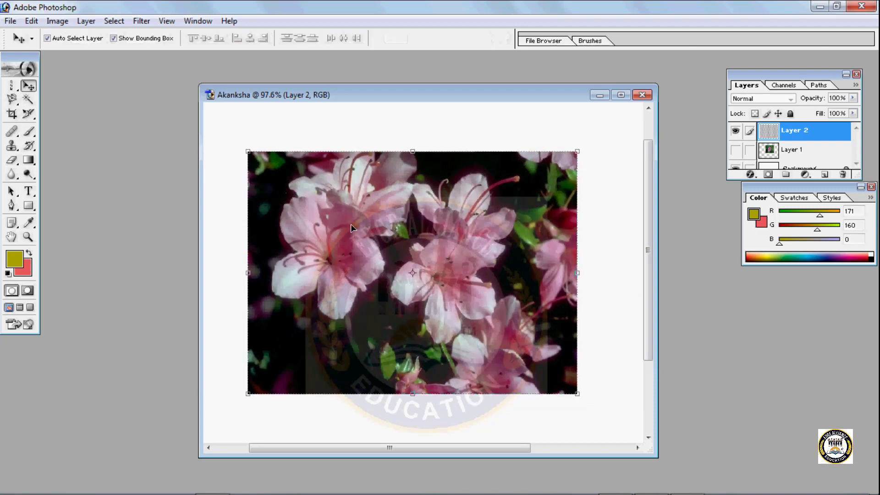
- Trace a freehand selection around the left flower cluster on Layer 2 with the Lasso Tool
{"action": "left_click", "coordinate": [18, 105]}
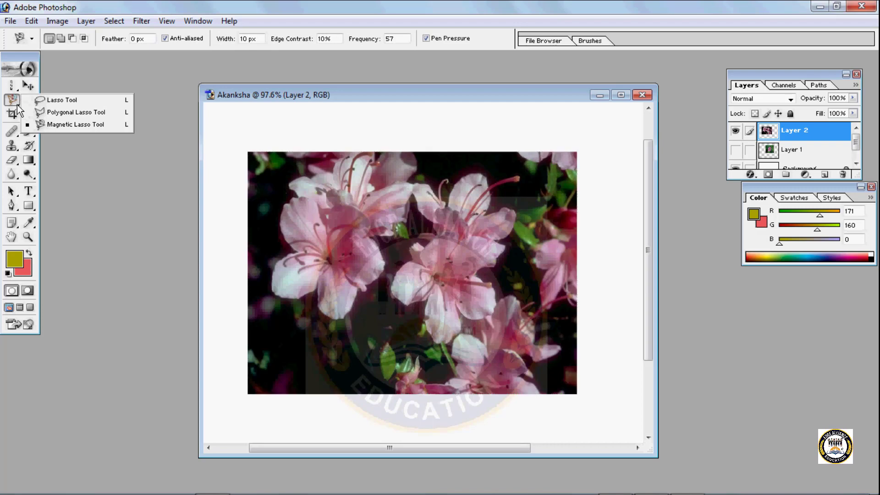
{"action": "left_click", "coordinate": [63, 101]}
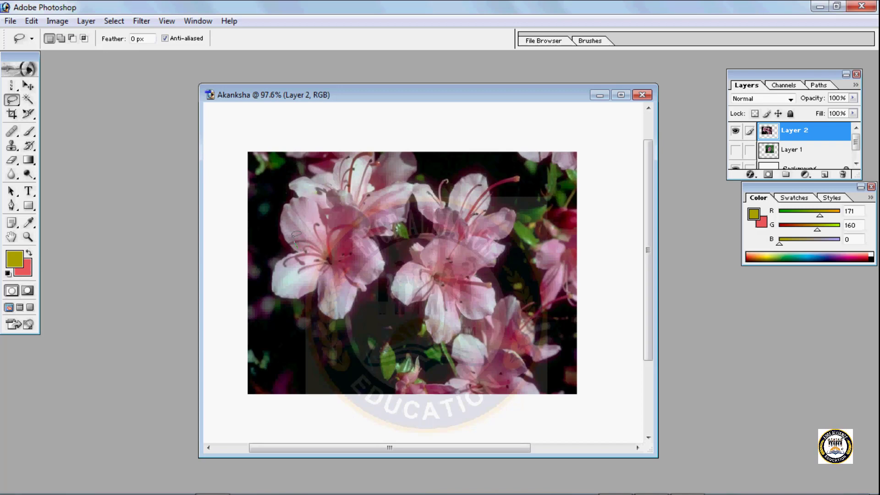
{"action": "mouse_move", "coordinate": [295, 235]}
{"action": "left_mouse_down"}
{"action": "mouse_move", "coordinate": [283, 200]}
{"action": "mouse_move", "coordinate": [298, 198]}
{"action": "mouse_move", "coordinate": [301, 181]}
{"action": "mouse_move", "coordinate": [289, 181]}
{"action": "mouse_move", "coordinate": [331, 167]}
{"action": "mouse_move", "coordinate": [312, 163]}
{"action": "mouse_move", "coordinate": [315, 156]}
{"action": "mouse_move", "coordinate": [358, 157]}
{"action": "mouse_move", "coordinate": [372, 180]}
{"action": "mouse_move", "coordinate": [402, 179]}
{"action": "left_mouse_up"}
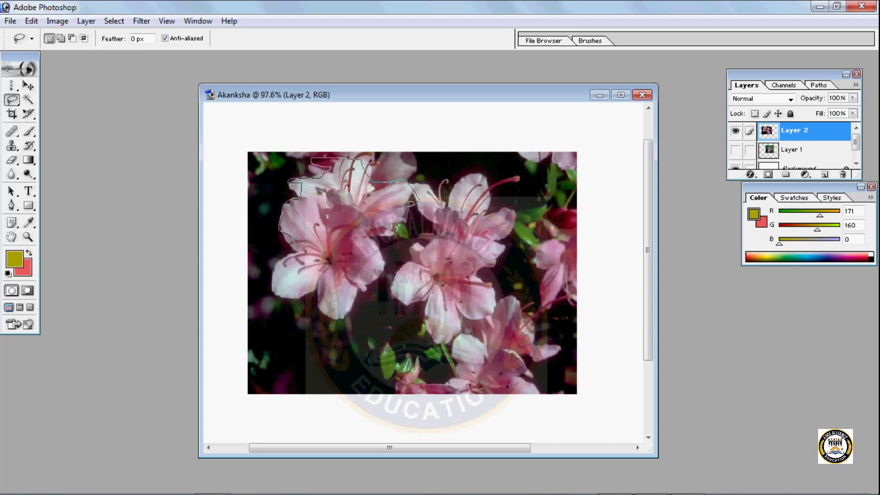
{"action": "mouse_move", "coordinate": [397, 236]}
{"action": "left_mouse_down"}
{"action": "mouse_move", "coordinate": [381, 238]}
{"action": "mouse_move", "coordinate": [388, 260]}
{"action": "left_mouse_up"}
{"action": "mouse_move", "coordinate": [349, 300]}
{"action": "left_mouse_down"}
{"action": "mouse_move", "coordinate": [339, 319]}
{"action": "mouse_move", "coordinate": [324, 312]}
{"action": "left_mouse_up"}
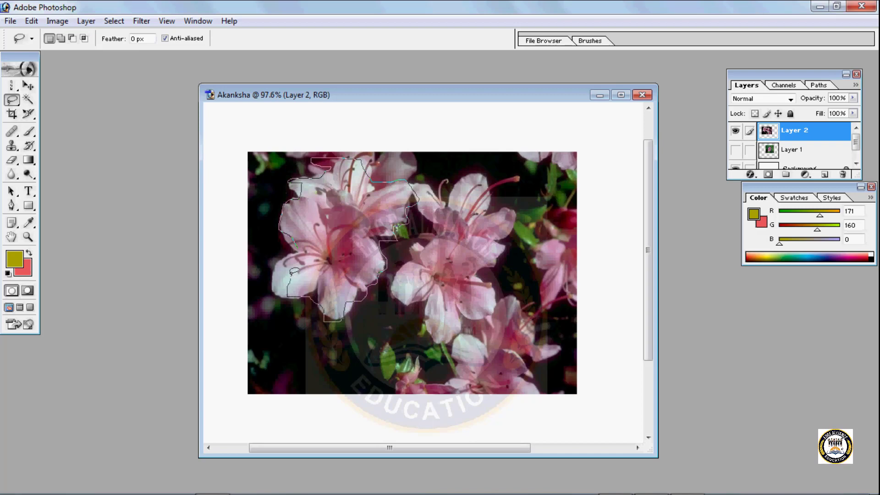
{"action": "left_click_drag", "start_coordinate": [293, 261], "coordinate": [294, 247]}
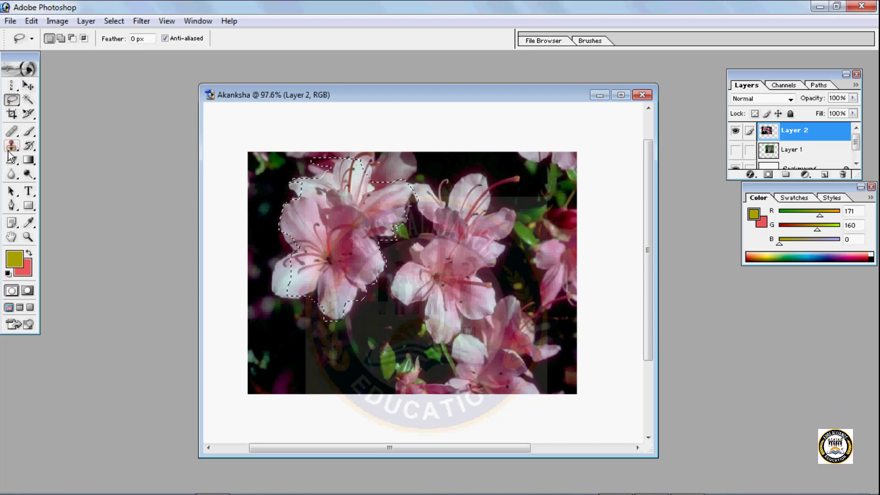
- Place four copies of the selected flower cluster around the photo with the Move tool and clear the selection
{"action": "left_click", "coordinate": [28, 86]}
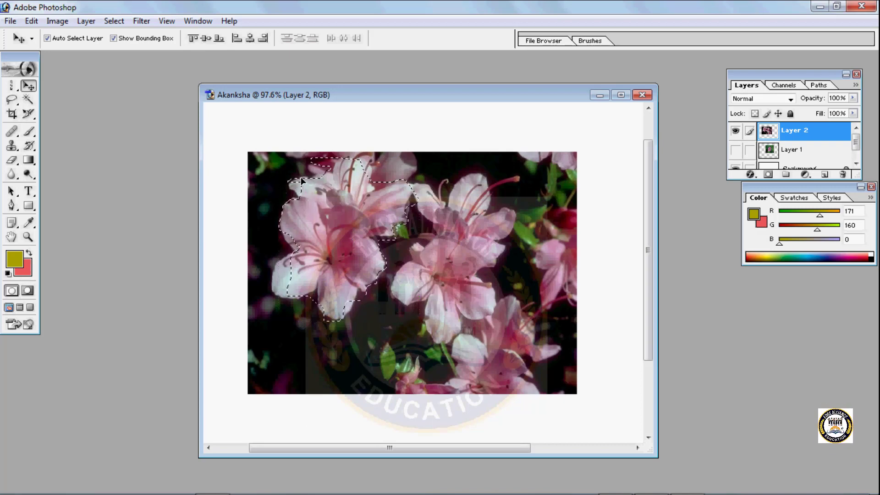
{"action": "left_click_drag", "start_coordinate": [301, 181], "coordinate": [531, 123]}
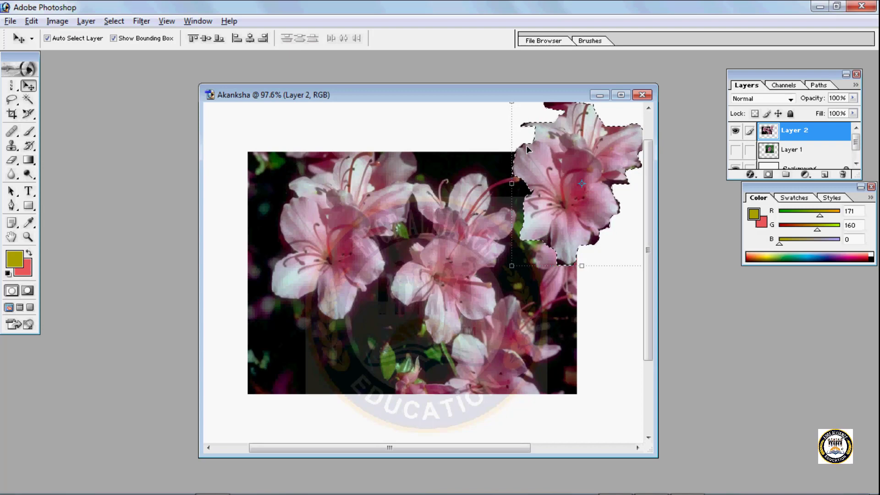
{"action": "left_click_drag", "start_coordinate": [517, 147], "coordinate": [288, 155]}
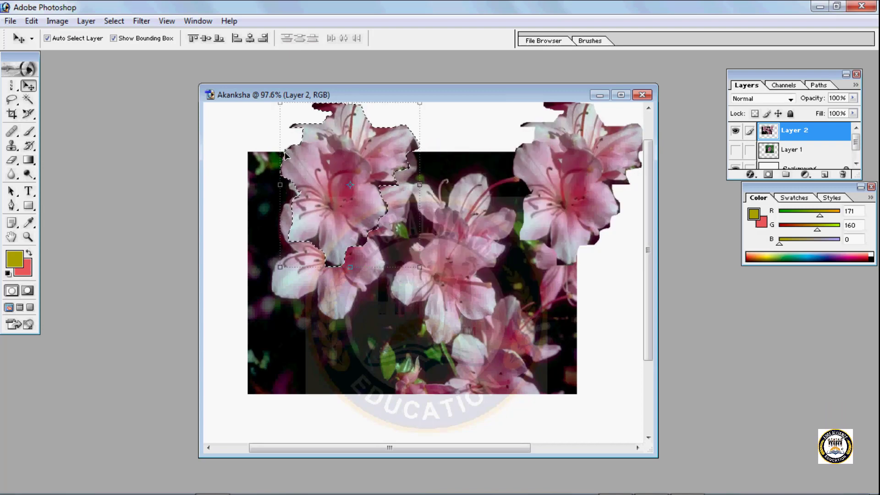
{"action": "left_click_drag", "start_coordinate": [285, 152], "coordinate": [202, 334]}
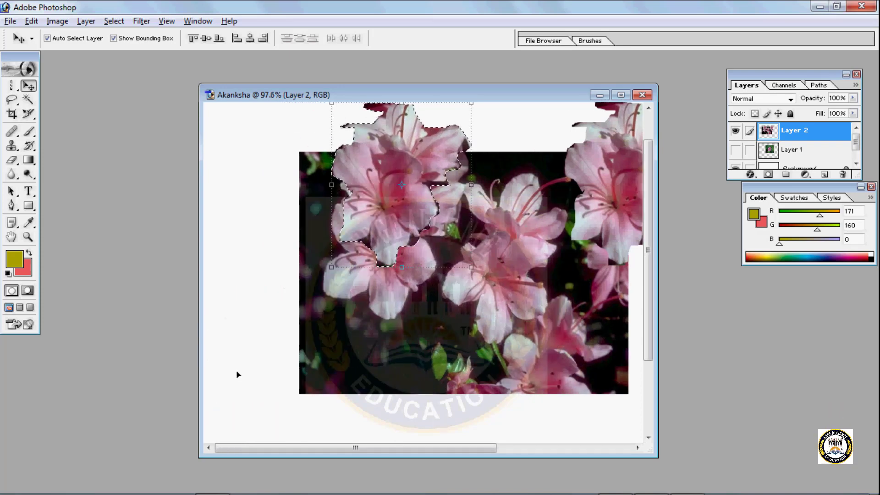
{"action": "left_click_drag", "start_coordinate": [352, 196], "coordinate": [236, 328]}
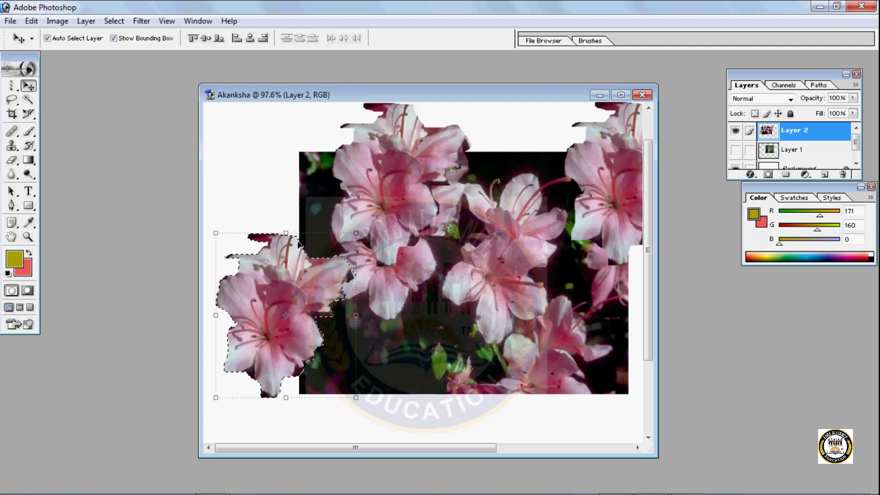
{"action": "left_click_drag", "start_coordinate": [293, 235], "coordinate": [277, 112]}
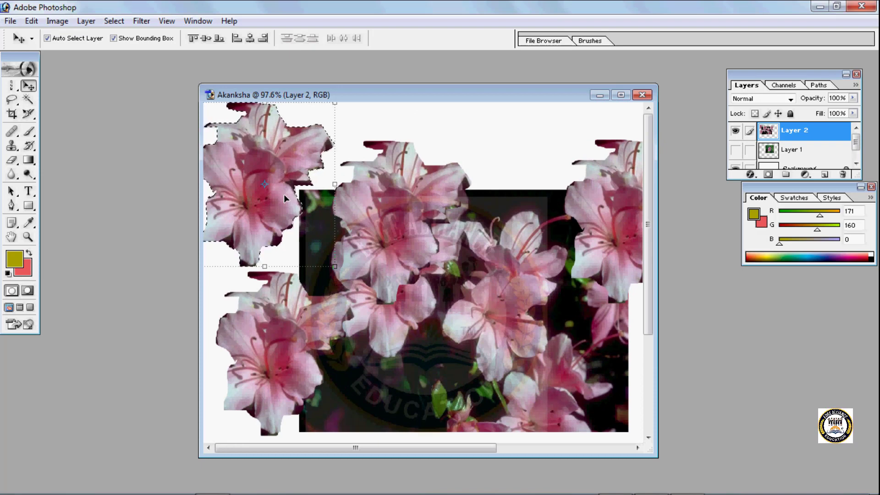
{"action": "key", "text": "ctrl+d"}
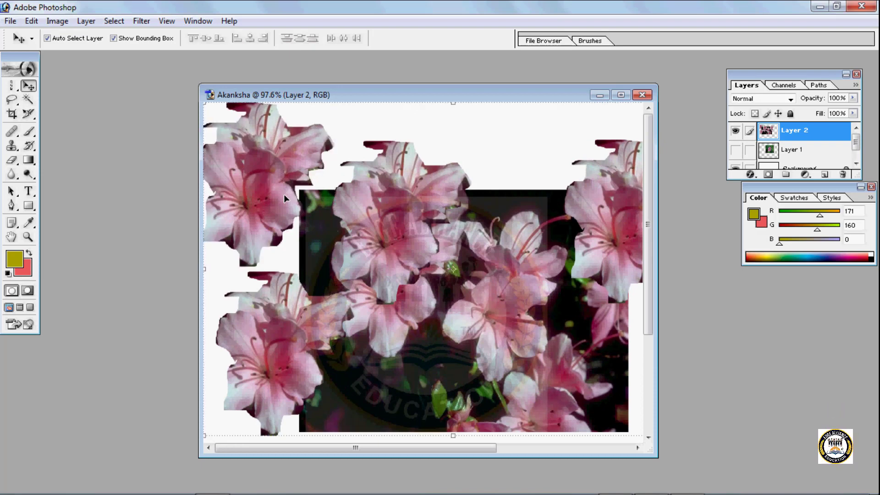
- Undo the flower cluster copies and the lasso selection
{"action": "key", "text": "ctrl+alt+z"}
{"action": "key", "text": "ctrl+alt+z"}
{"action": "key", "text": "ctrl+alt+z"}
{"action": "key", "text": "ctrl+alt+z"}
{"action": "key", "text": "ctrl+alt+z"}
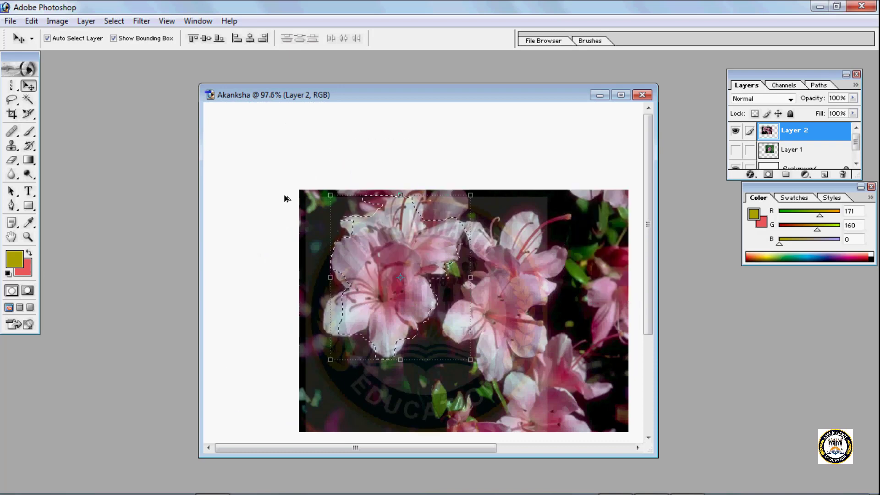
{"action": "key", "text": "ctrl+alt+z"}
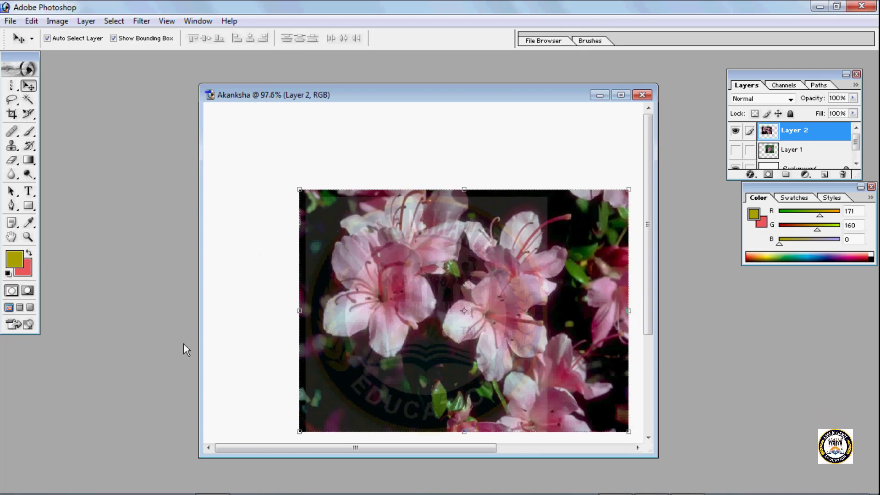
{"action": "left_click", "coordinate": [7, 23]}
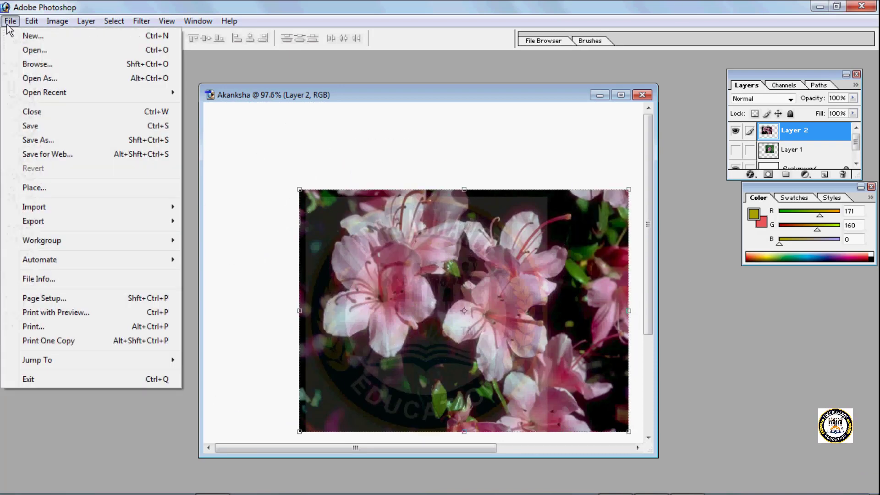
{"action": "left_click", "coordinate": [23, 47]}
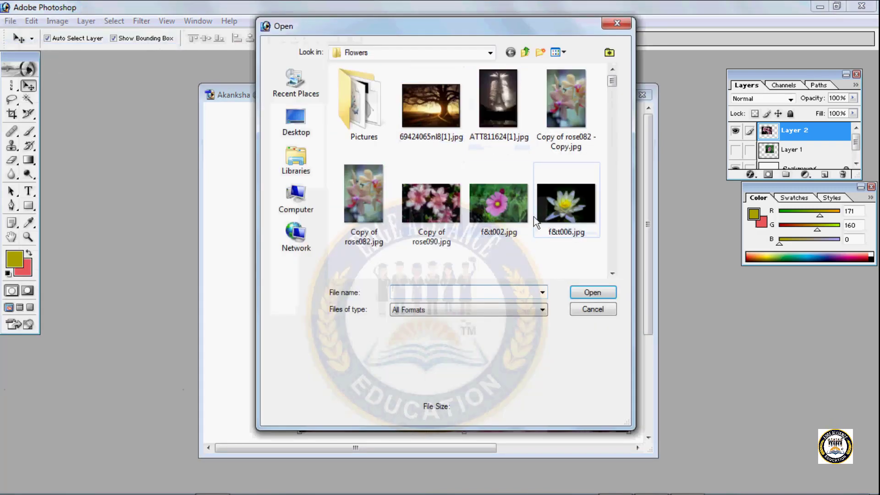
{"action": "left_click_drag", "start_coordinate": [616, 84], "coordinate": [615, 135]}
{"action": "left_click", "coordinate": [617, 23]}
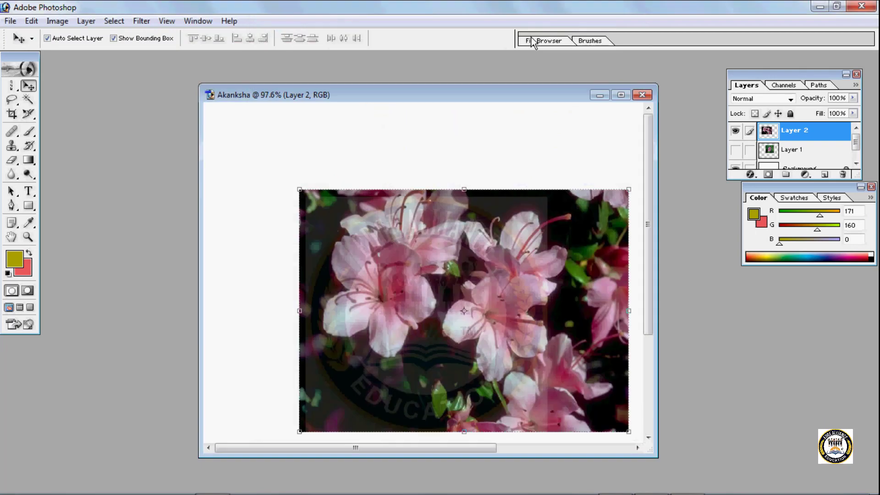
- Browse the My Pictures folder in the File Browser and open the tulip image 1715.tmp.jpg
{"action": "left_click", "coordinate": [543, 40]}
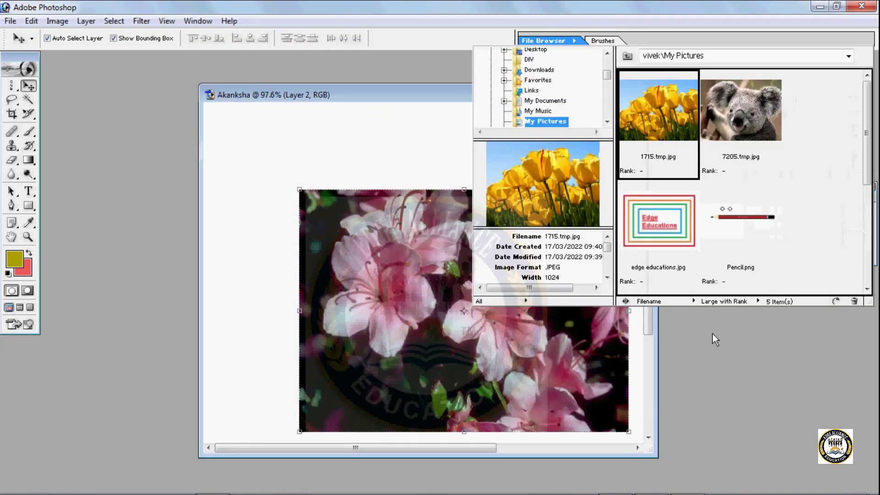
{"action": "left_click", "coordinate": [607, 122]}
{"action": "scroll", "coordinate": [651, 162], "scroll_direction": "down", "scroll_amount": 2}
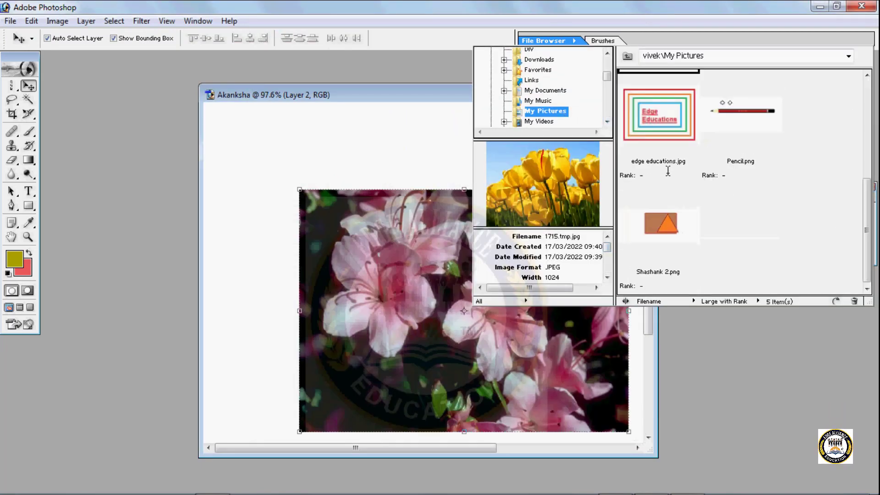
{"action": "scroll", "coordinate": [651, 161], "scroll_direction": "up", "scroll_amount": 2}
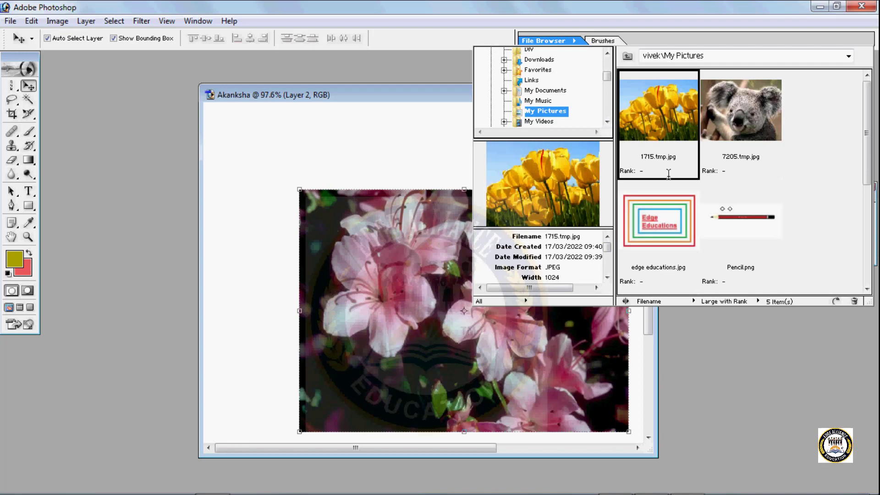
{"action": "mouse_move", "coordinate": [608, 83]}
{"action": "left_mouse_down"}
{"action": "mouse_move", "coordinate": [606, 68]}
{"action": "mouse_move", "coordinate": [604, 93]}
{"action": "left_mouse_up"}
{"action": "double_click", "coordinate": [623, 111]}
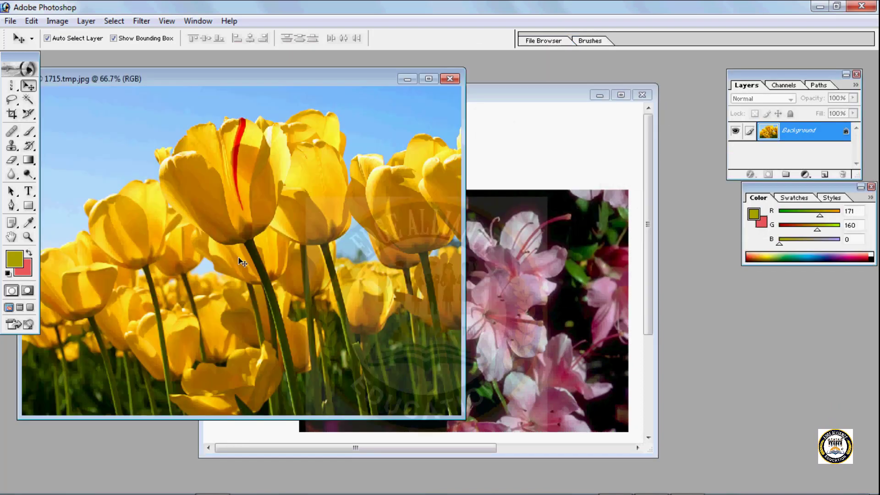
- Place the tulip photo in the pink-flower document as a new layer, hide Layer 2 and make Layer 3 active
{"action": "left_click_drag", "start_coordinate": [226, 206], "coordinate": [478, 143]}
{"action": "left_click_drag", "start_coordinate": [471, 198], "coordinate": [526, 326]}
{"action": "left_click", "coordinate": [750, 156]}
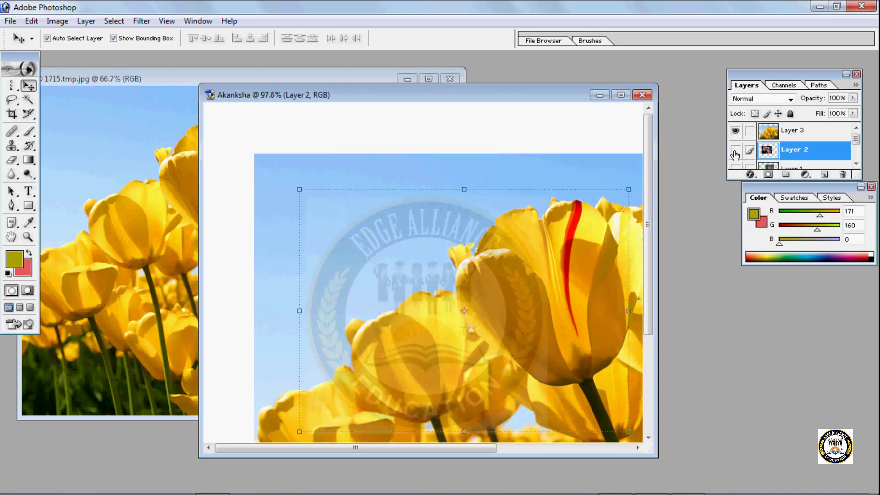
{"action": "left_click", "coordinate": [793, 131]}
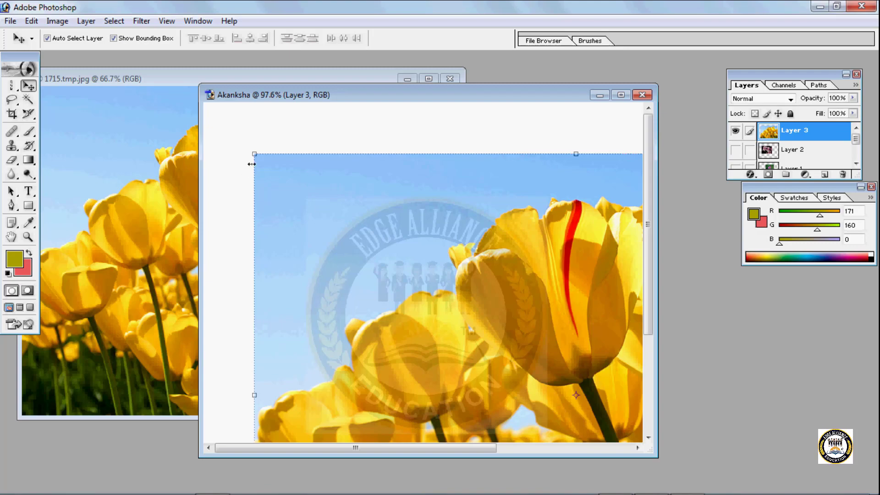
{"action": "left_click_drag", "start_coordinate": [256, 151], "coordinate": [308, 214]}
{"action": "left_click_drag", "start_coordinate": [415, 293], "coordinate": [470, 329]}
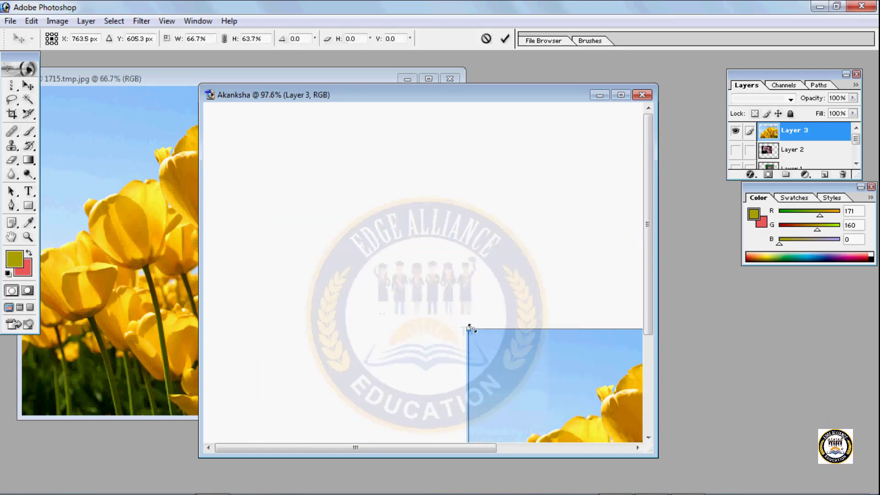
{"action": "left_click_drag", "start_coordinate": [524, 402], "coordinate": [248, 228]}
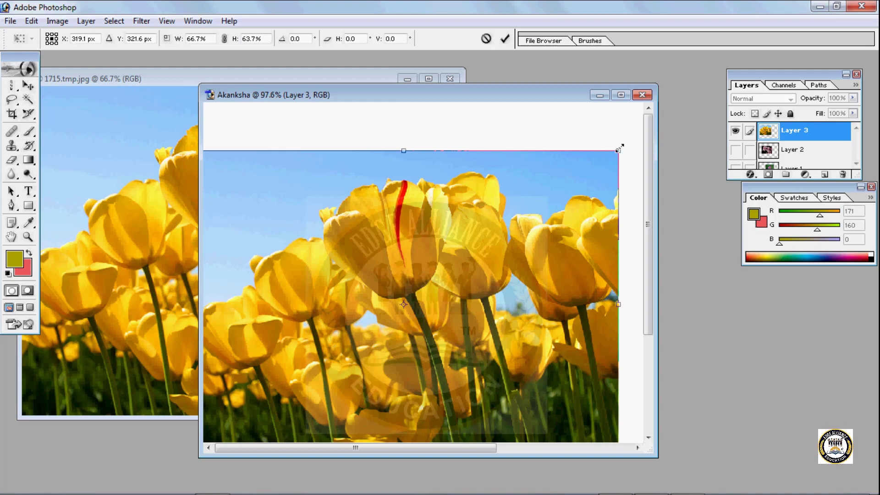
{"action": "left_click_drag", "start_coordinate": [618, 148], "coordinate": [429, 231]}
{"action": "left_click_drag", "start_coordinate": [352, 342], "coordinate": [354, 213]}
{"action": "left_click", "coordinate": [10, 100]}
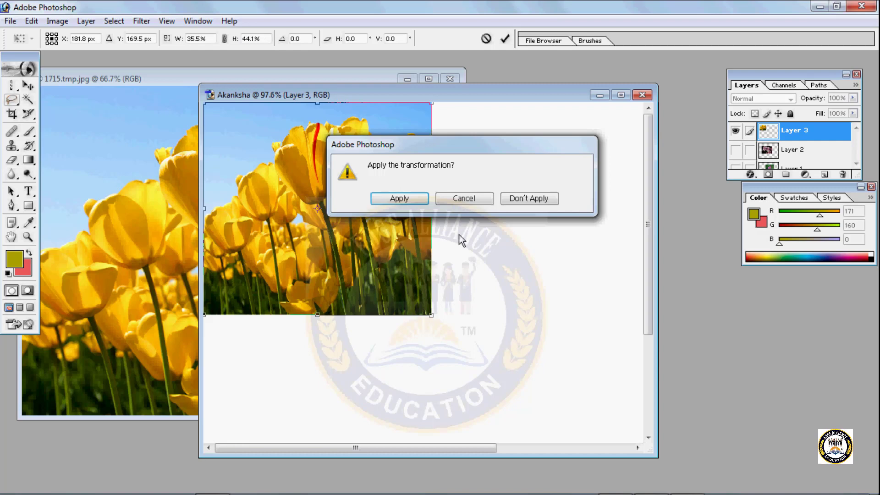
{"action": "left_click", "coordinate": [528, 198]}
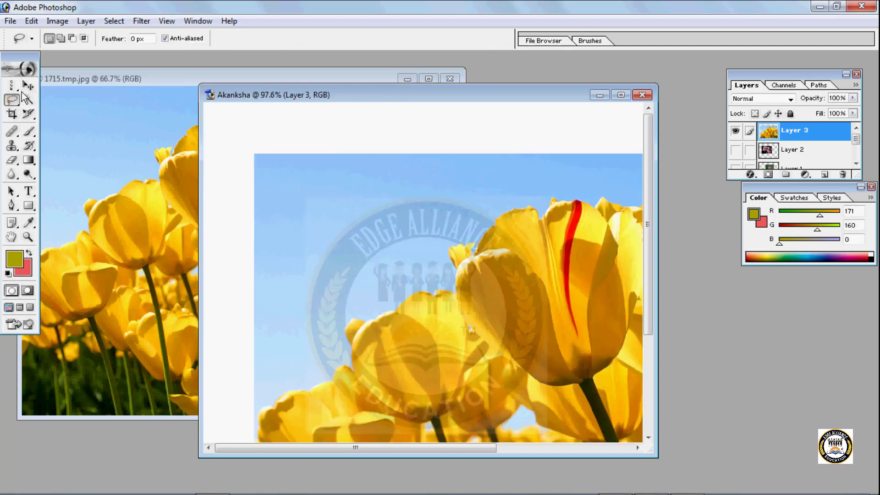
- Scale Layer 3 to 34.4% width and 34.3% height, place it in the canvas's upper-left corner, and apply the transformation
{"action": "left_click", "coordinate": [28, 85]}
{"action": "left_click_drag", "start_coordinate": [254, 154], "coordinate": [424, 281]}
{"action": "left_click_drag", "start_coordinate": [482, 347], "coordinate": [264, 171]}
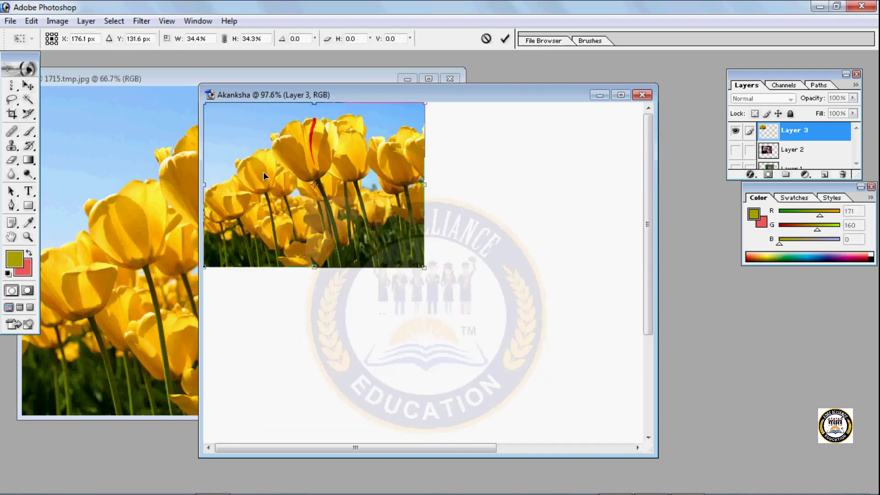
{"action": "key", "text": "Return"}
- Trace a freehand Lasso selection around the red-streaked tulip bloom on Layer 3
{"action": "left_click", "coordinate": [12, 101]}
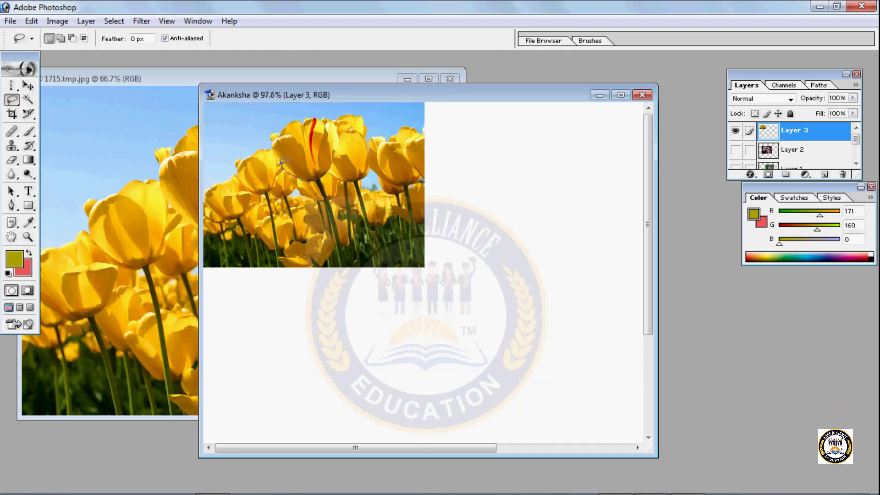
{"action": "left_click_drag", "start_coordinate": [287, 130], "coordinate": [304, 123]}
{"action": "left_click_drag", "start_coordinate": [326, 176], "coordinate": [305, 184]}
- Duplicate Layer 3 with a slight offset and place the selected tulip bloom on the blank canvas beside the photo
{"action": "key", "text": "v"}
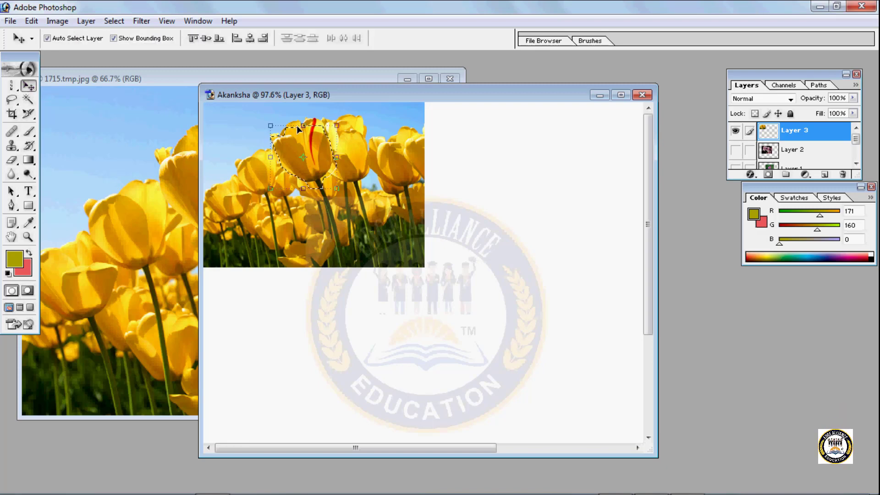
{"action": "mouse_move", "coordinate": [298, 130]}
{"action": "left_mouse_down"}
{"action": "mouse_move", "coordinate": [328, 145]}
{"action": "mouse_move", "coordinate": [290, 132]}
{"action": "left_mouse_up"}
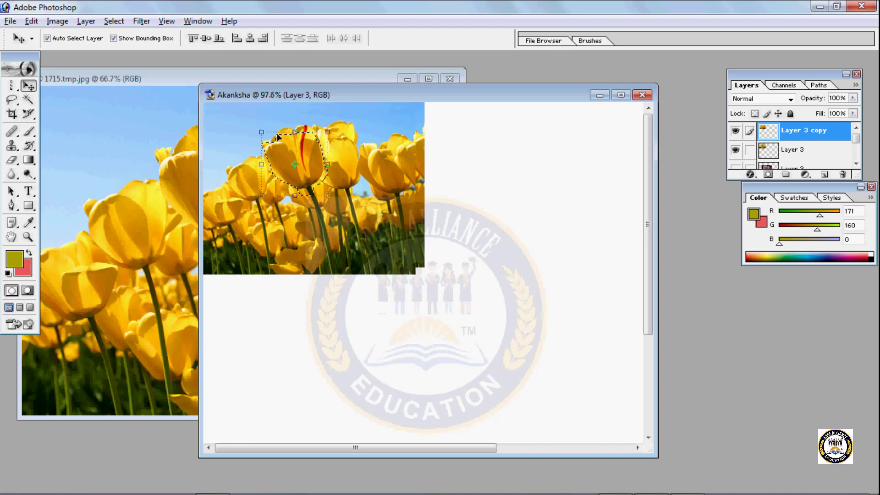
{"action": "left_click_drag", "start_coordinate": [277, 136], "coordinate": [450, 117]}
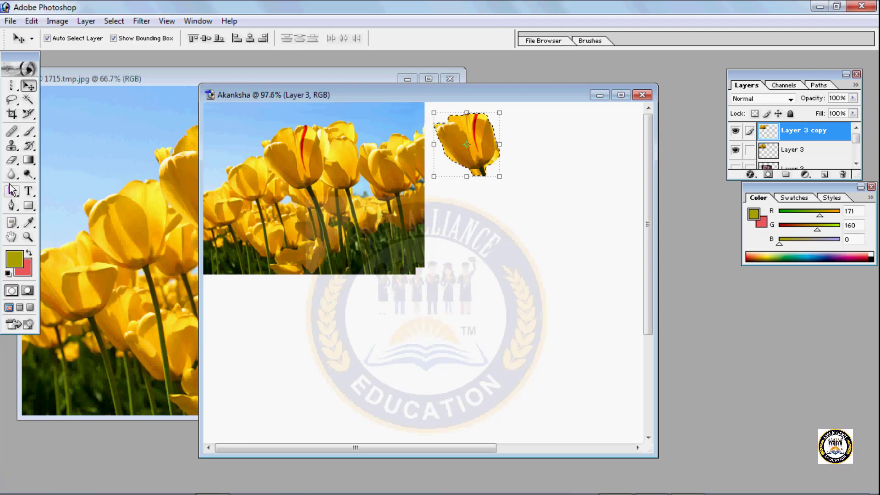
- Fill the separated tulip bloom with the multicoloured swirl pattern using the Paint Bucket tool
{"action": "left_click", "coordinate": [37, 165]}
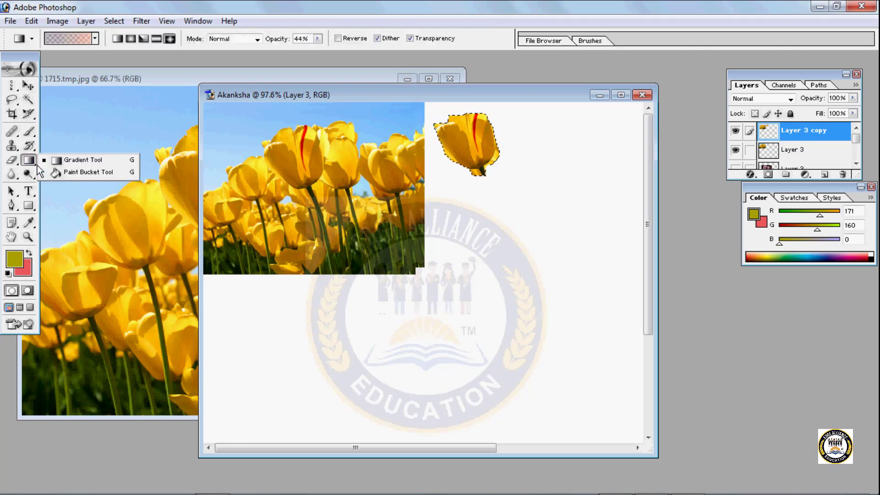
{"action": "left_click", "coordinate": [108, 170]}
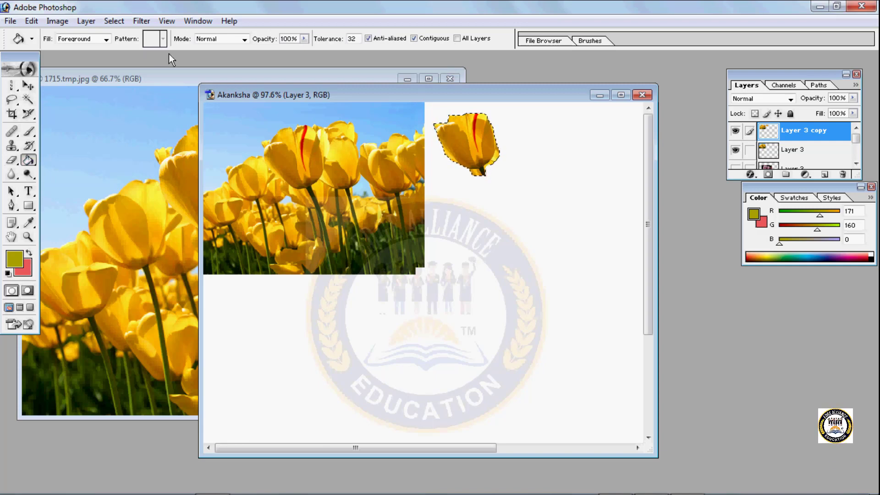
{"action": "left_click", "coordinate": [83, 41]}
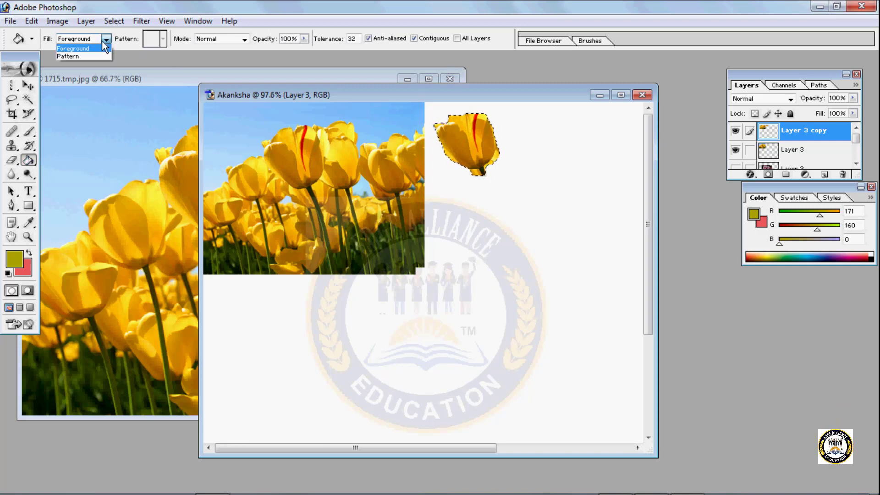
{"action": "left_click", "coordinate": [69, 59]}
{"action": "left_click", "coordinate": [163, 40]}
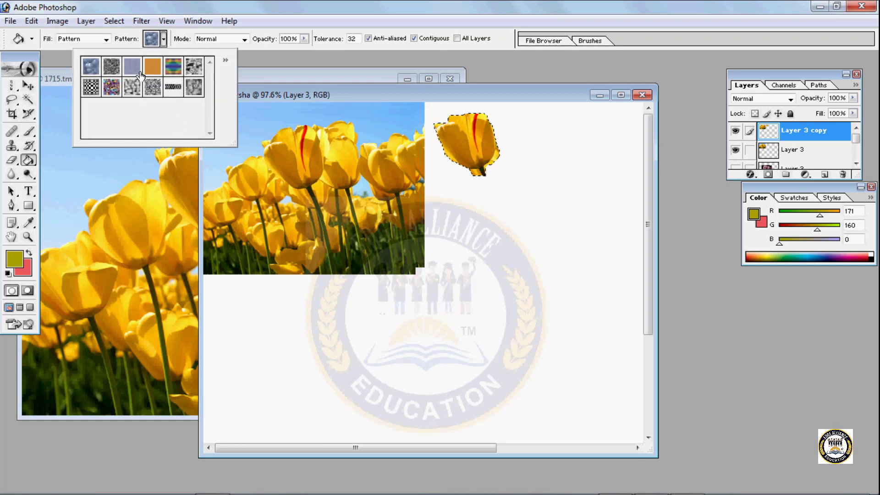
{"action": "left_click", "coordinate": [111, 94]}
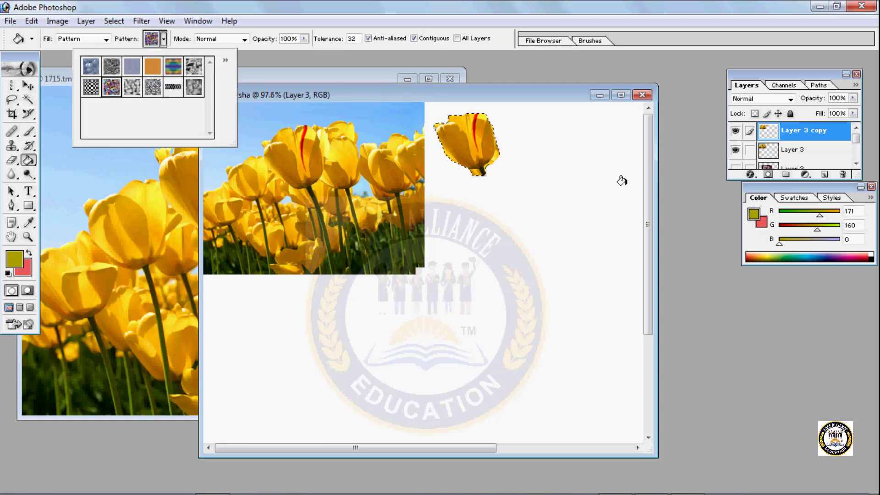
{"action": "left_click", "coordinate": [471, 138]}
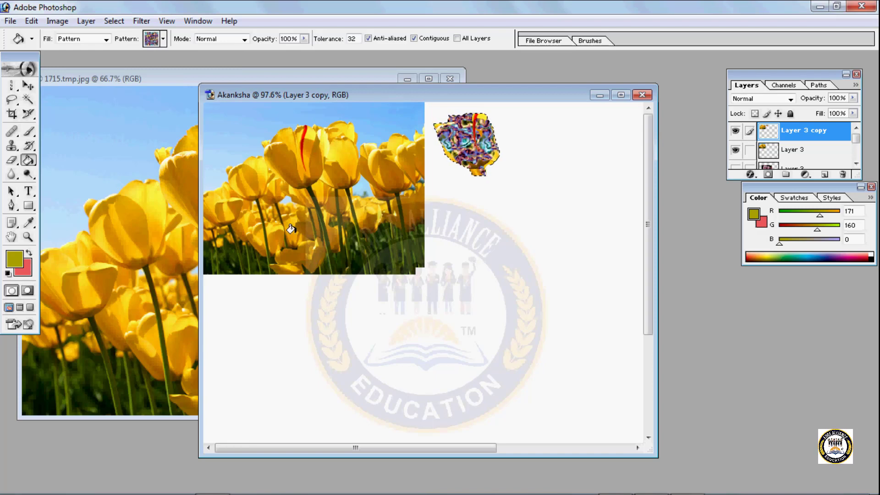
- Set the Paint Bucket's blending mode to Darken
{"action": "left_click", "coordinate": [163, 40]}
{"action": "left_click", "coordinate": [230, 39]}
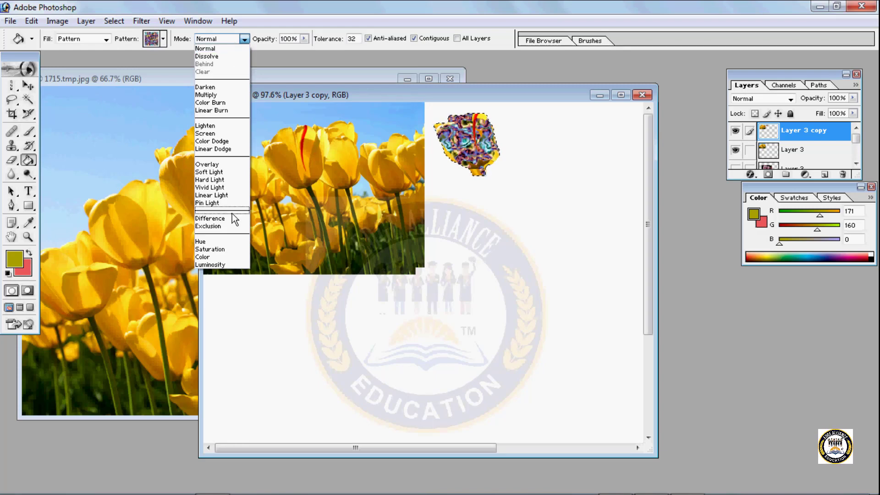
{"action": "key", "text": "Escape"}
{"action": "left_click", "coordinate": [243, 39]}
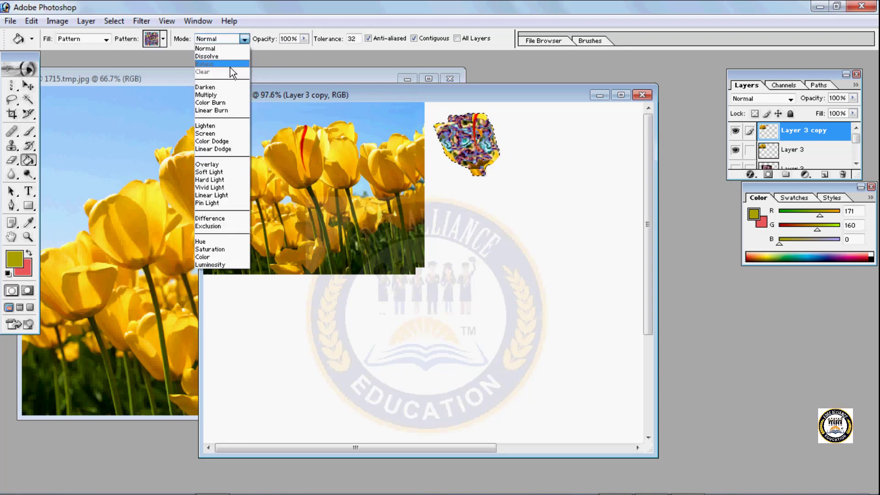
{"action": "left_click", "coordinate": [219, 85]}
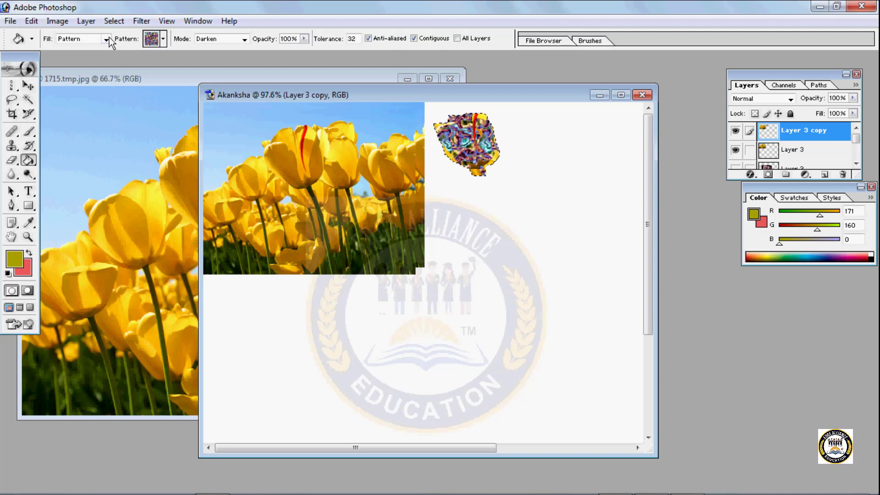
- Set the Paint Bucket's fill source to Foreground and try to fill the patterned tulip bloom with that colour
{"action": "left_click", "coordinate": [32, 39]}
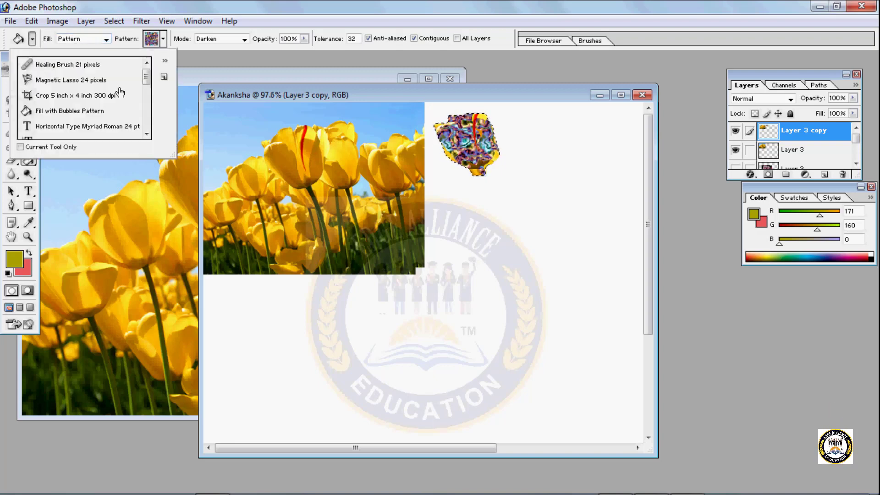
{"action": "left_click", "coordinate": [100, 33]}
{"action": "left_click", "coordinate": [107, 40]}
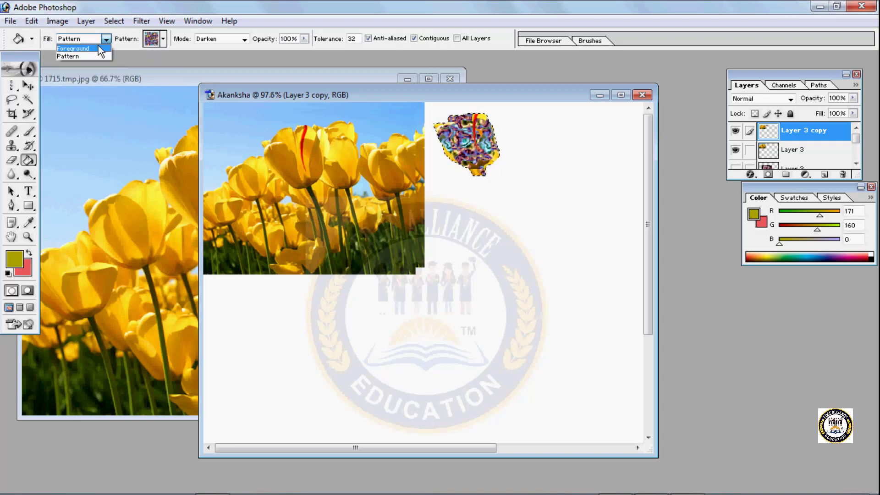
{"action": "left_click", "coordinate": [98, 48]}
{"action": "left_click", "coordinate": [479, 148]}
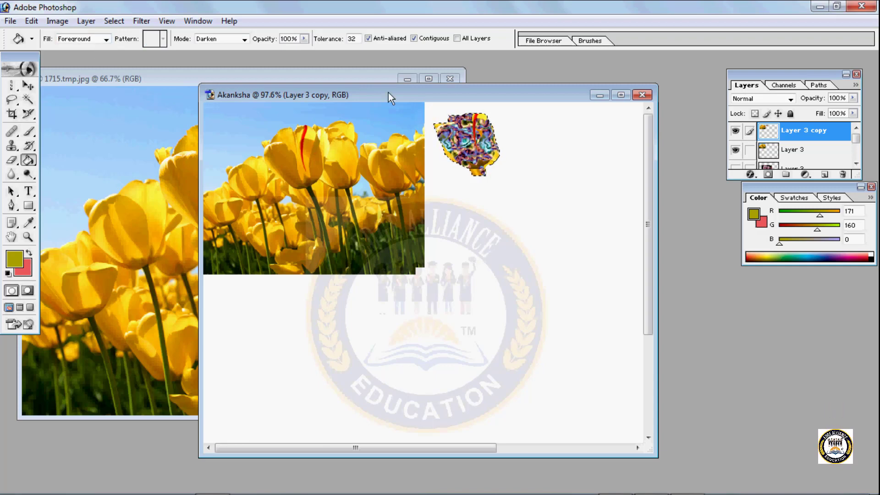
- Set the Paint Bucket's blending mode to Multiply
{"action": "left_click", "coordinate": [304, 38]}
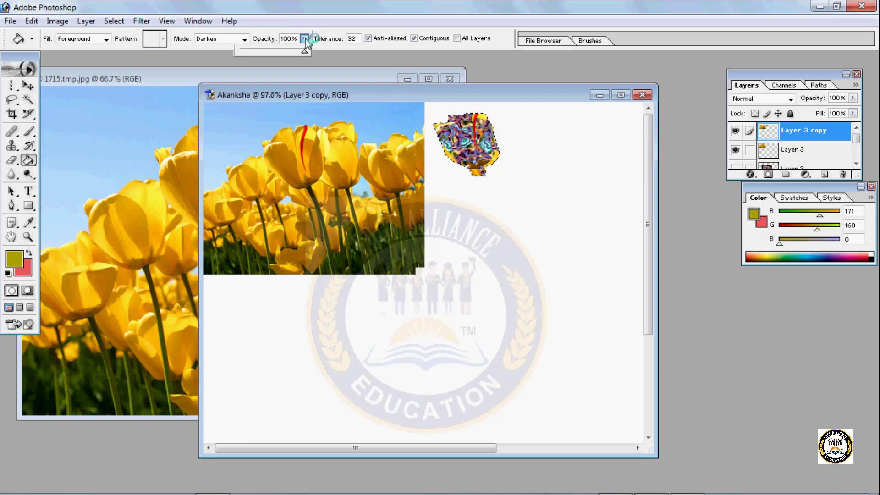
{"action": "left_click", "coordinate": [245, 39]}
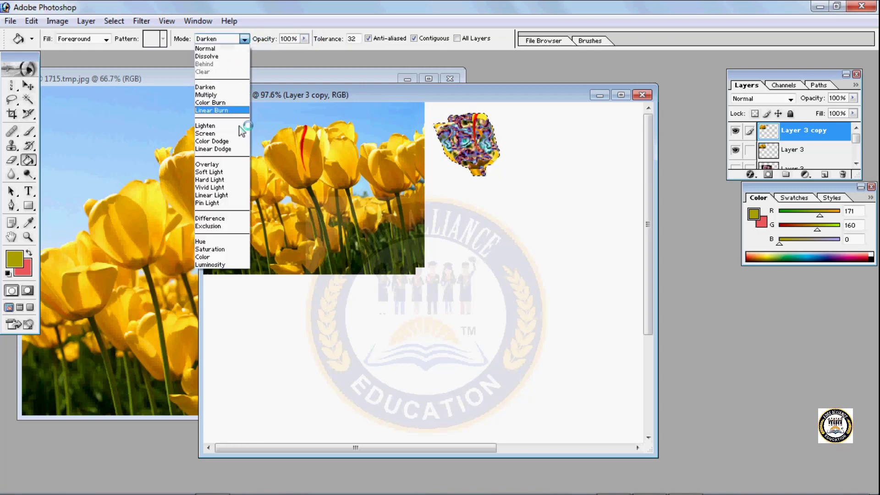
{"action": "left_click", "coordinate": [217, 98]}
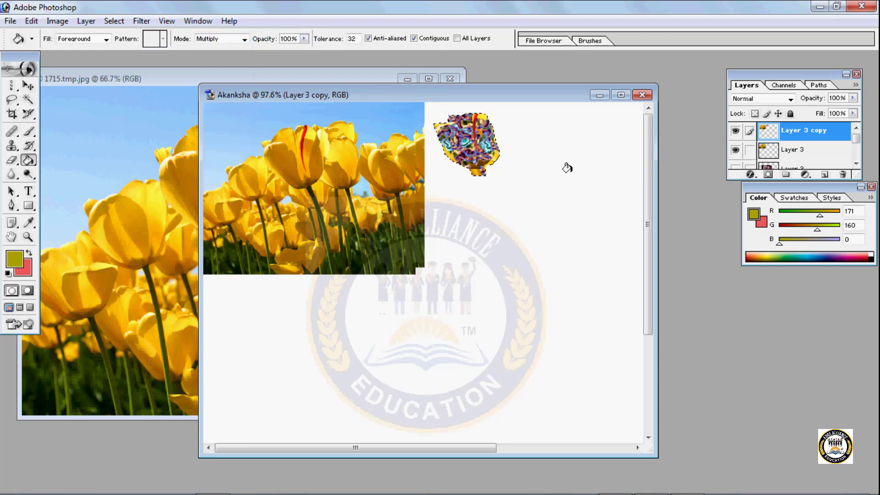
- Place two copies of the patterned tulip bloom on the blank canvas below it with the Move tool
{"action": "left_click", "coordinate": [28, 86]}
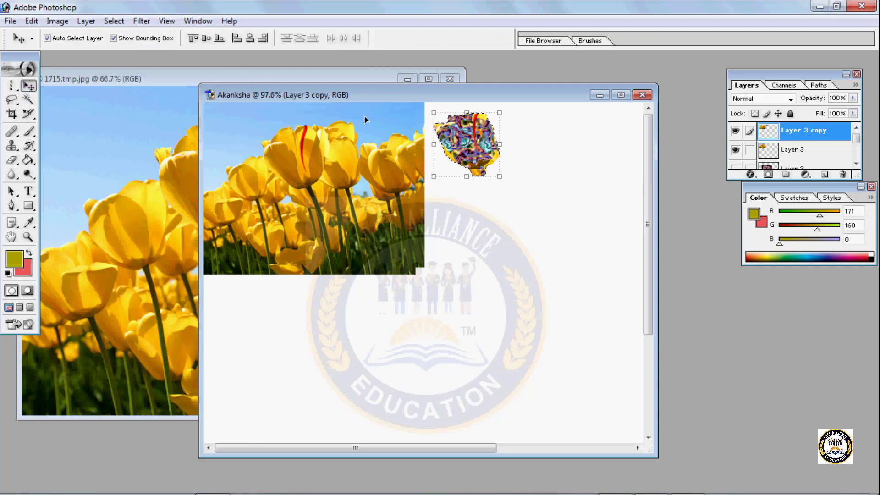
{"action": "left_click", "coordinate": [447, 124]}
{"action": "left_click_drag", "start_coordinate": [447, 123], "coordinate": [523, 210]}
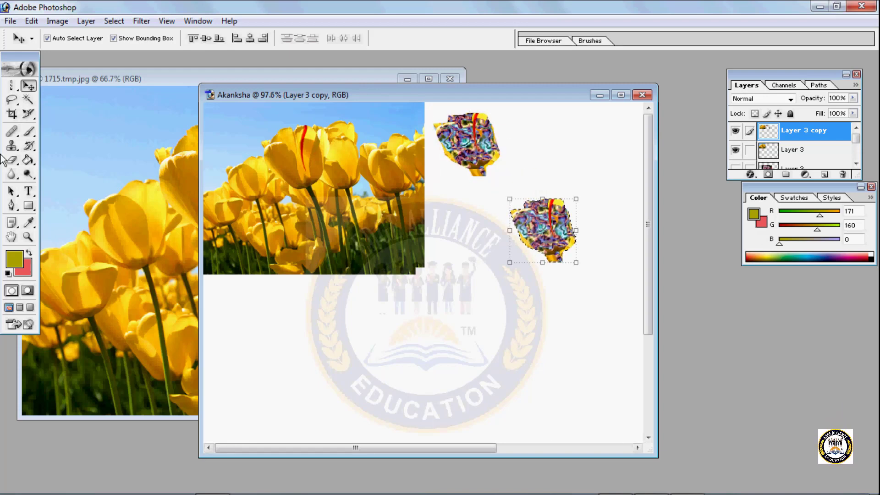
{"action": "left_click", "coordinate": [31, 163]}
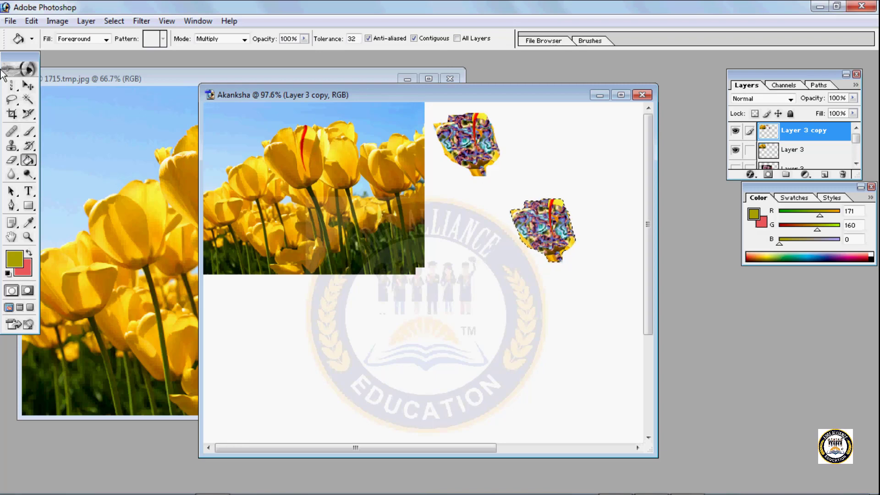
{"action": "key", "text": "v"}
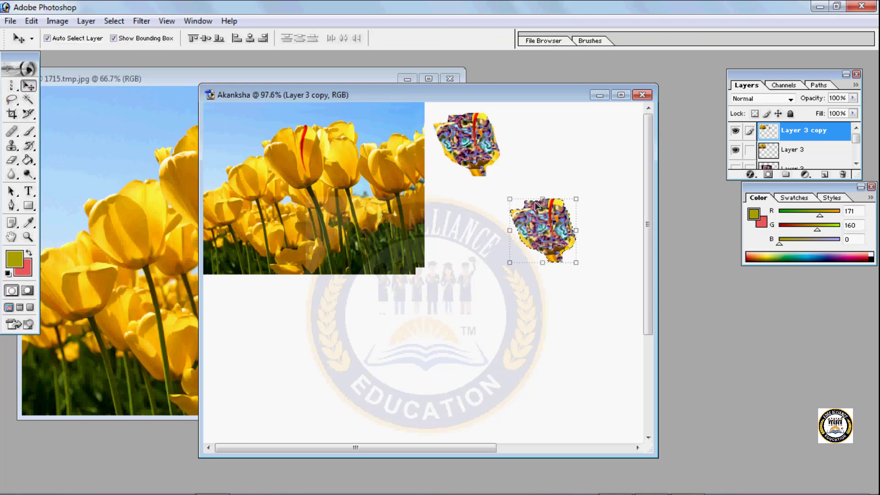
{"action": "left_click_drag", "start_coordinate": [536, 206], "coordinate": [467, 300]}
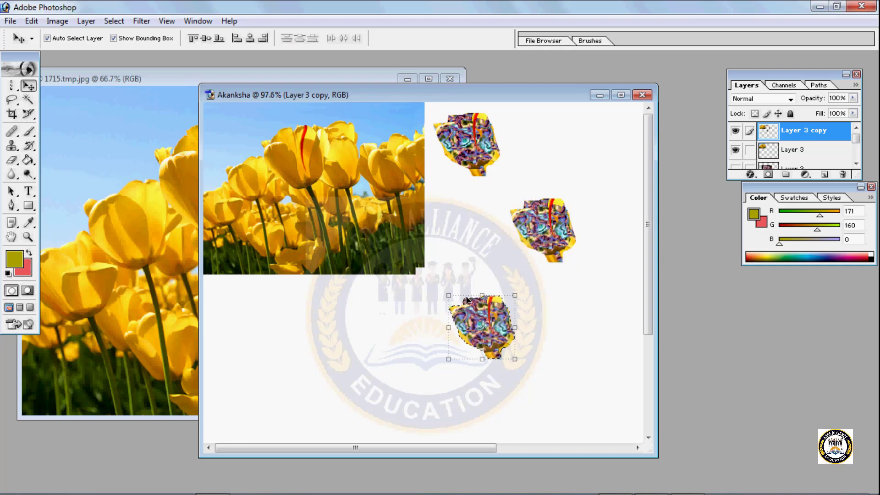
- Undo the patterned tulip copies, the pattern fill and the bloom's relocation, and remove the lasso selection
{"action": "key", "text": "ctrl+alt+z"}
{"action": "key", "text": "ctrl+alt+z"}
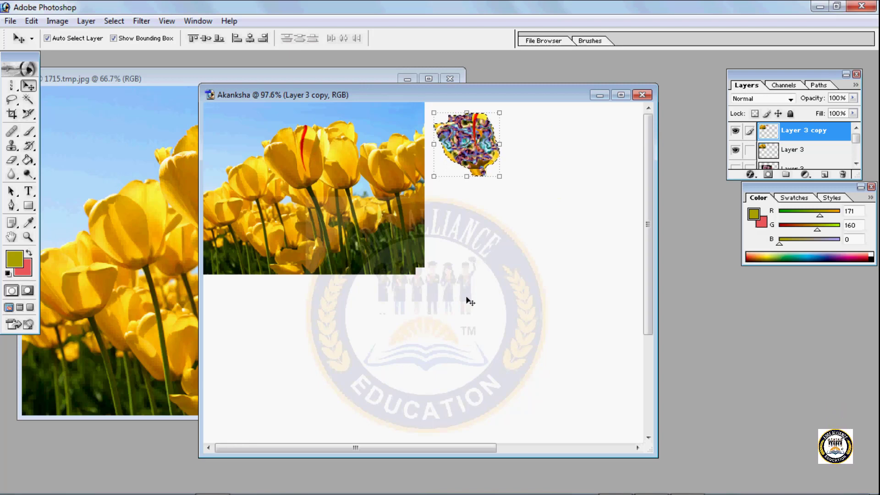
{"action": "key", "text": "ctrl+alt+z"}
{"action": "key", "text": "ctrl+alt+z"}
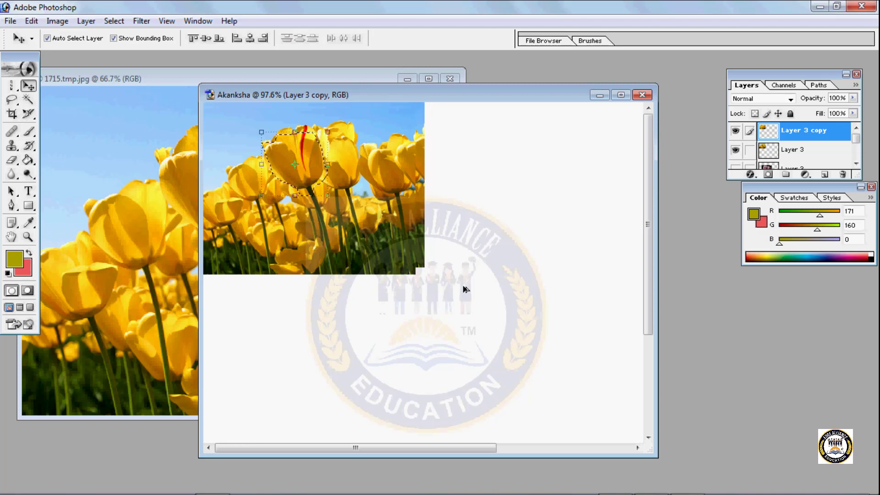
{"action": "key", "text": "ctrl+alt+z"}
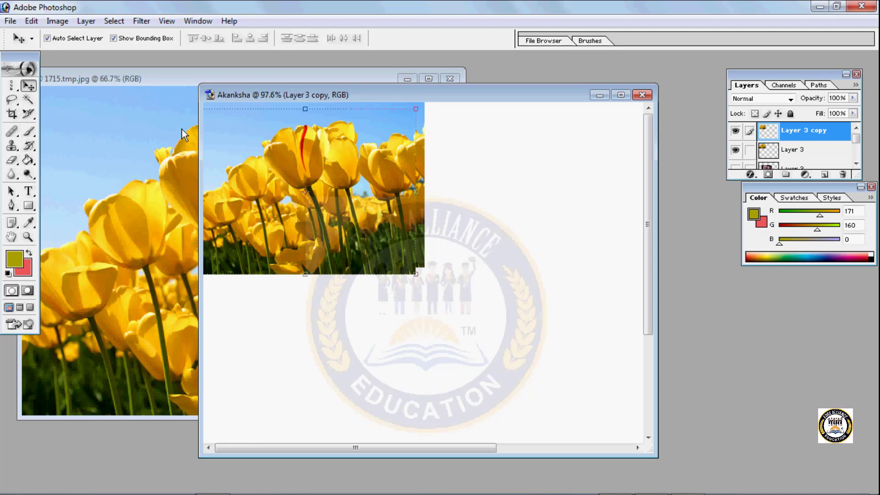
- Outline a four-sided selection around the red-striped tulip and its stem with the Polygonal Lasso tool
{"action": "left_click", "coordinate": [15, 106]}
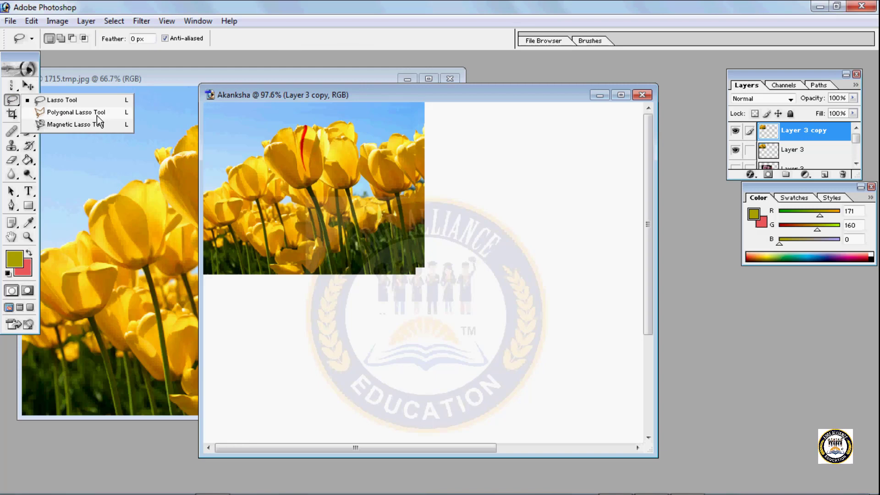
{"action": "left_click", "coordinate": [97, 115]}
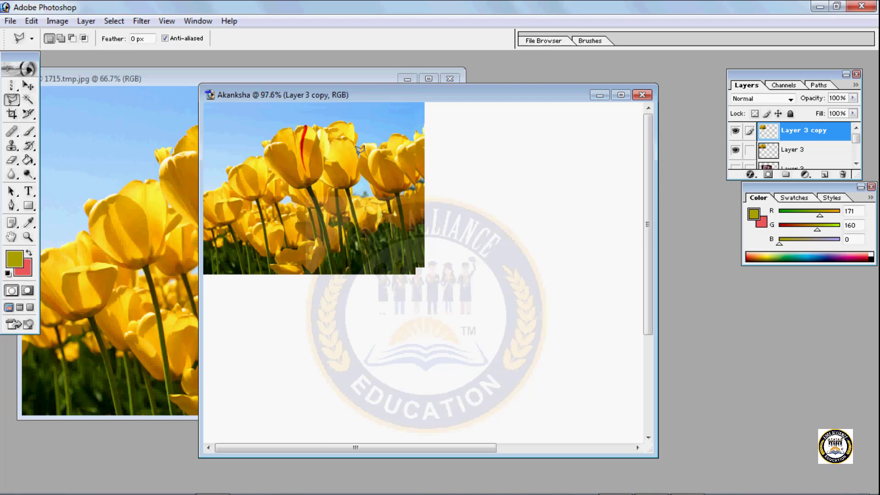
{"action": "left_click", "coordinate": [306, 128]}
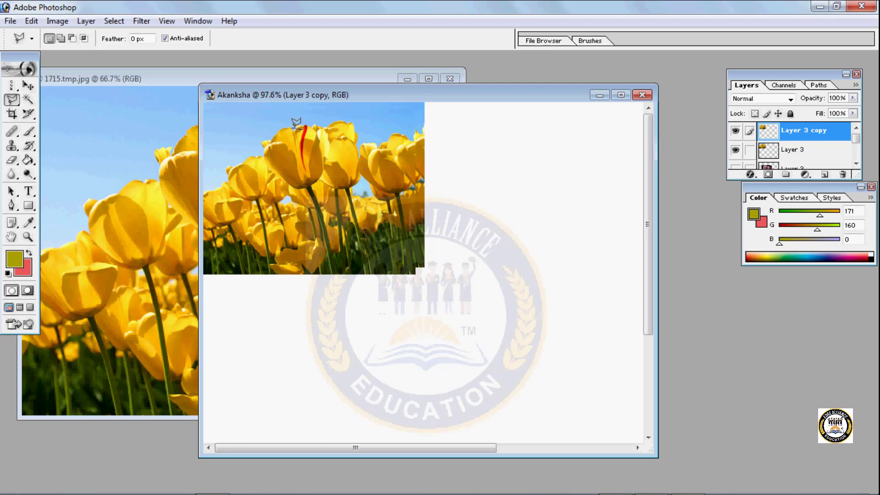
{"action": "left_click", "coordinate": [369, 164]}
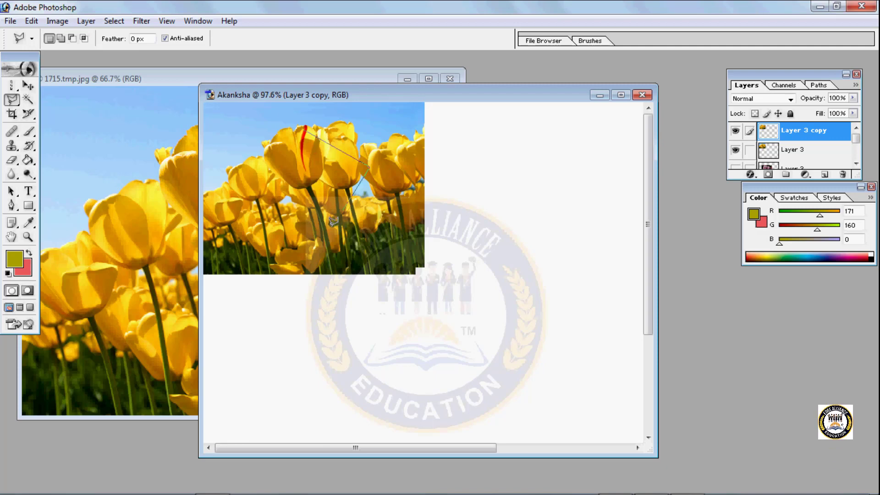
{"action": "left_click", "coordinate": [240, 186]}
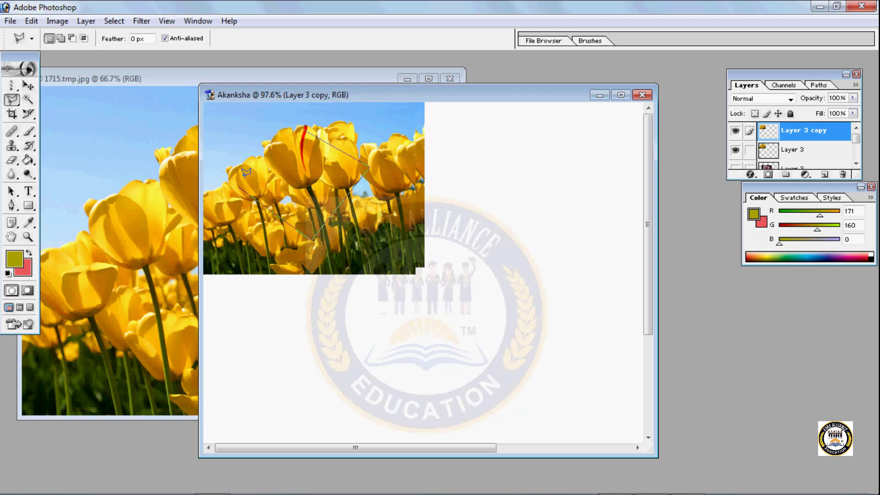
{"action": "left_click", "coordinate": [307, 126]}
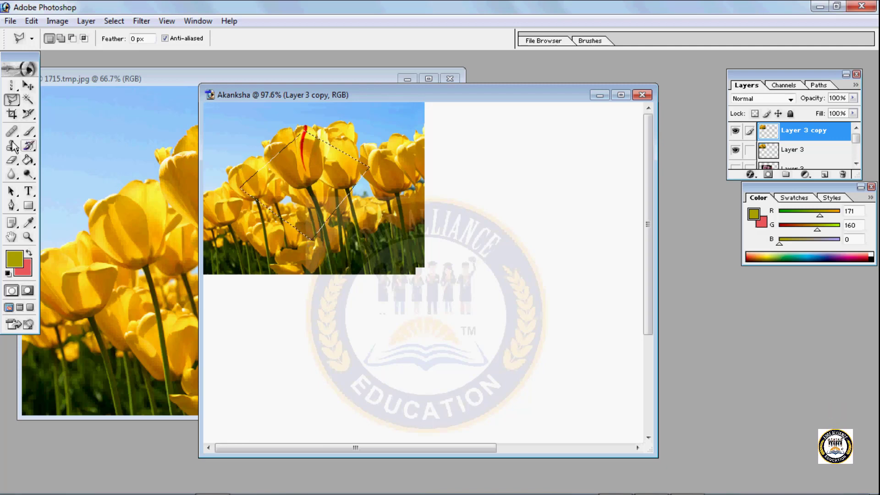
- Place a copy of the diamond-shaped tulip selection on the blank canvas beside the photo and deselect it
{"action": "left_click", "coordinate": [28, 86]}
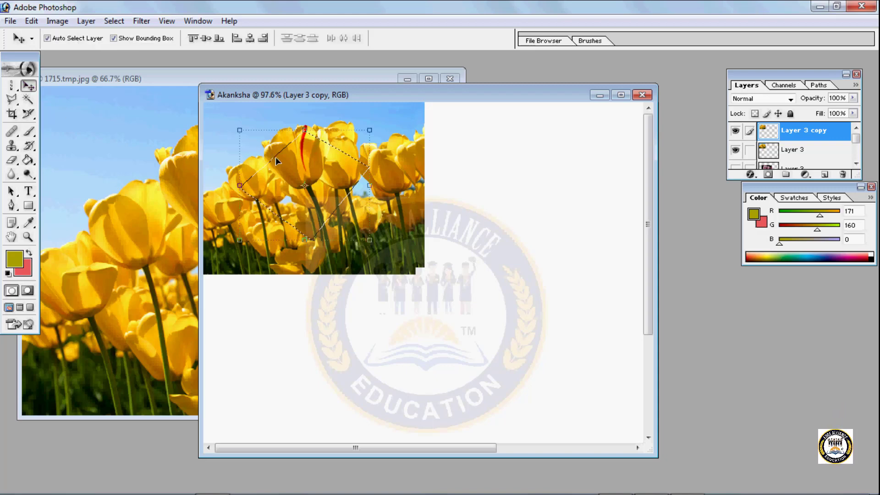
{"action": "left_click_drag", "start_coordinate": [276, 157], "coordinate": [487, 167]}
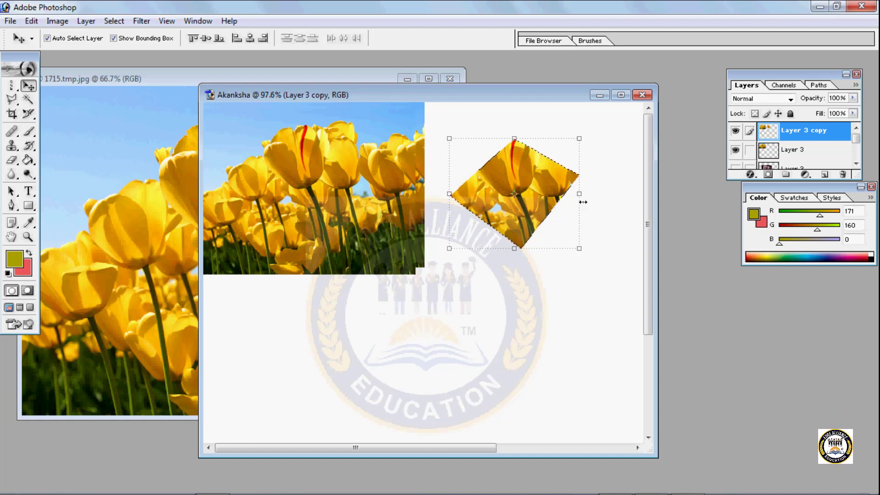
{"action": "key", "text": "ctrl+d"}
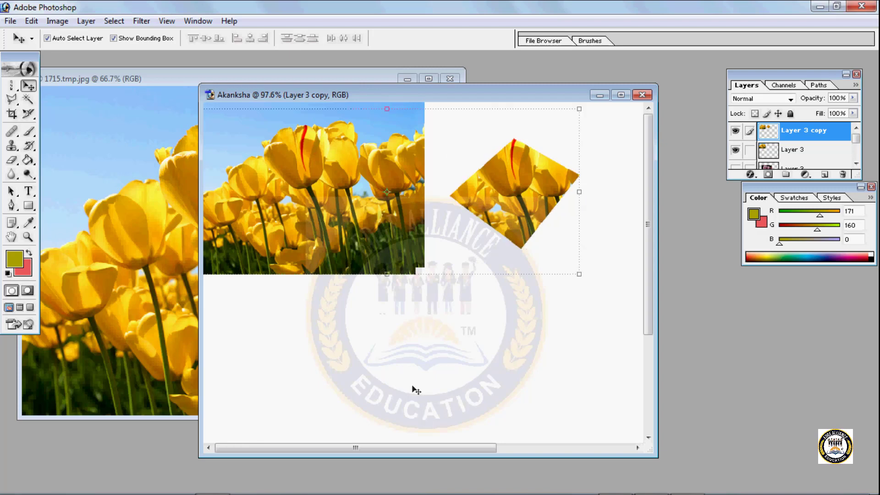
- Select a downward-pointing triangle across the central tulips with the Polygonal Lasso and place its copy below the diamond-shaped piece
{"action": "left_click", "coordinate": [12, 100]}
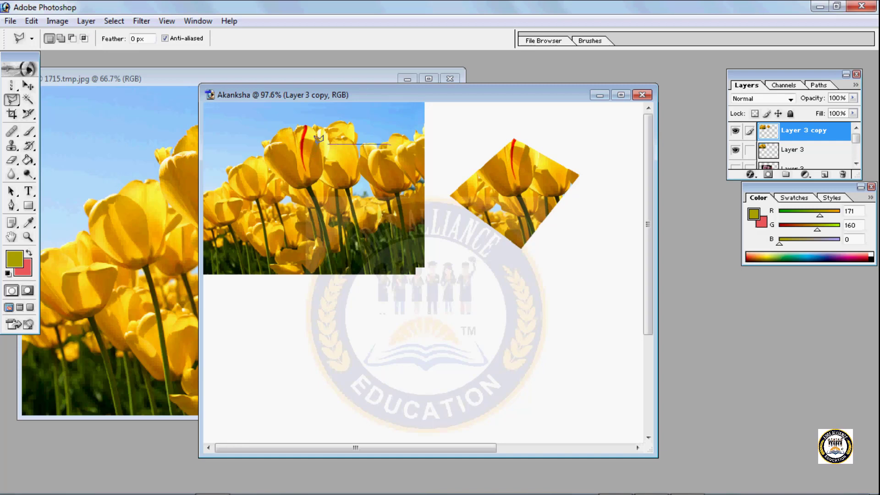
{"action": "left_click", "coordinate": [269, 144]}
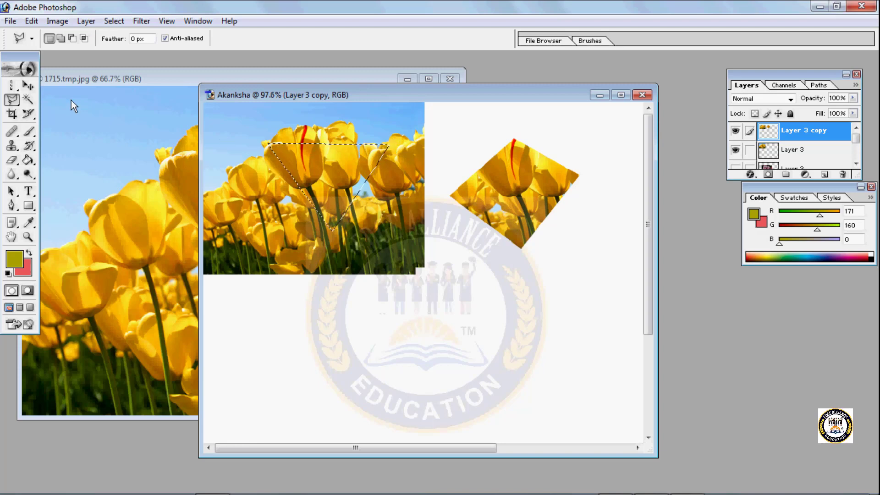
{"action": "key", "text": "v"}
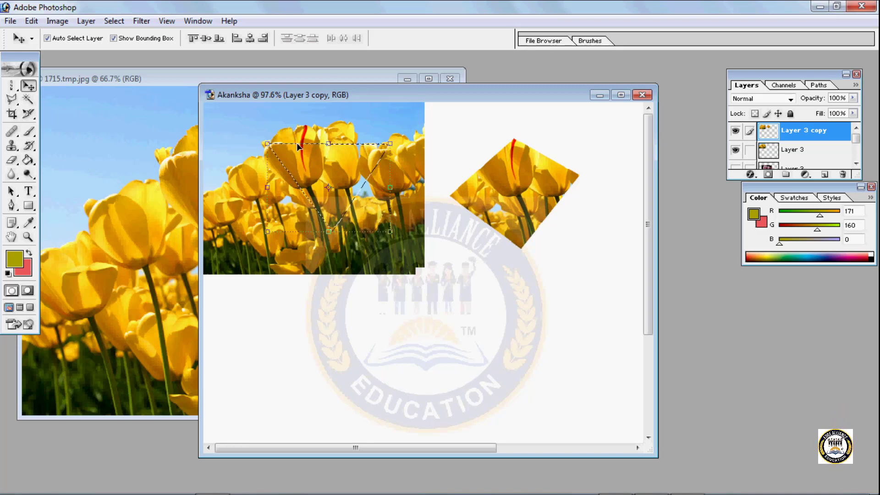
{"action": "left_click_drag", "start_coordinate": [297, 146], "coordinate": [530, 307]}
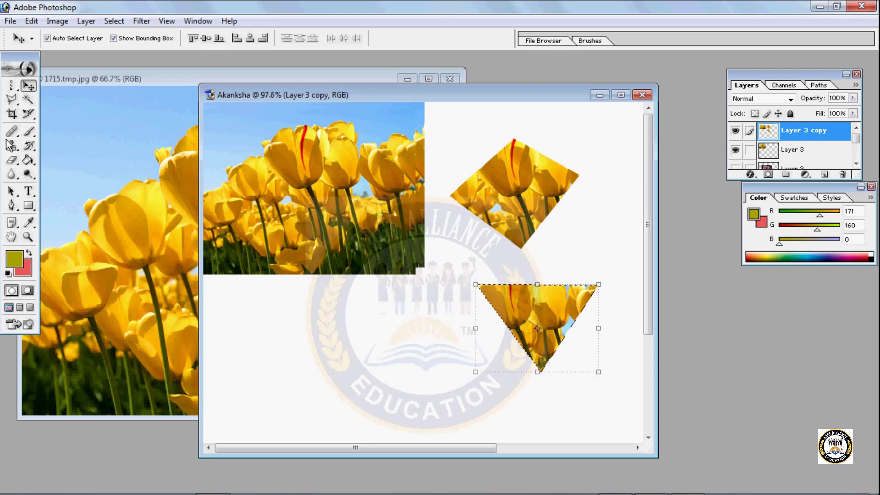
- Undo the diamond and triangle tulip copies together with their polygonal selections
{"action": "left_click", "coordinate": [12, 104]}
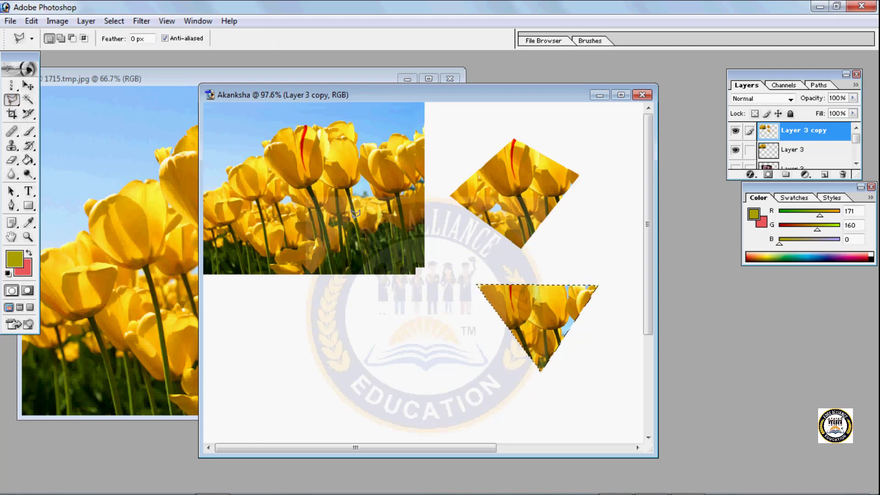
{"action": "left_click", "coordinate": [28, 85]}
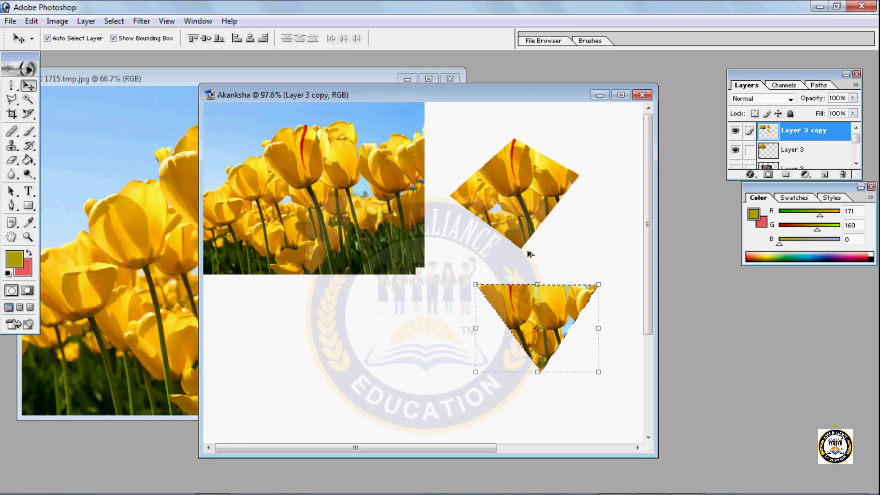
{"action": "key", "text": "ctrl+alt+z"}
{"action": "key", "text": "ctrl+alt+z"}
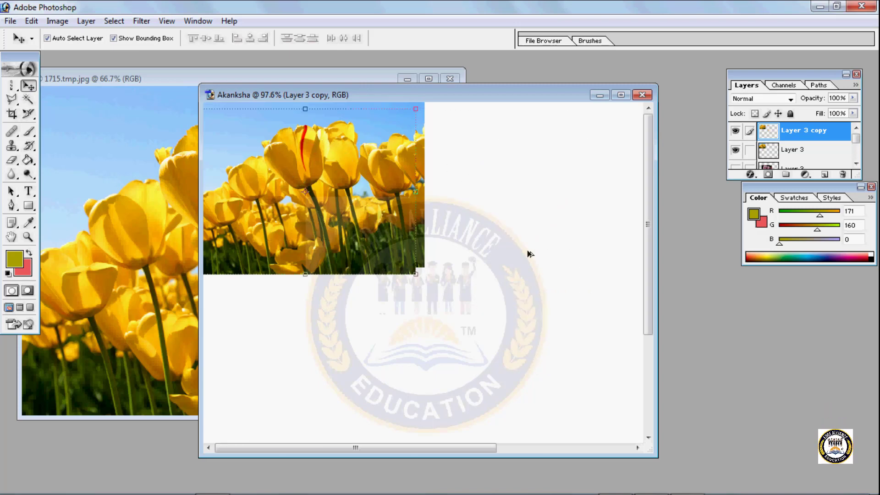
- Choose the Magnetic Lasso variant, then scale Layer 3 copy to 155.3% width and 182.5% height and move it down the canvas
{"action": "left_click", "coordinate": [14, 101]}
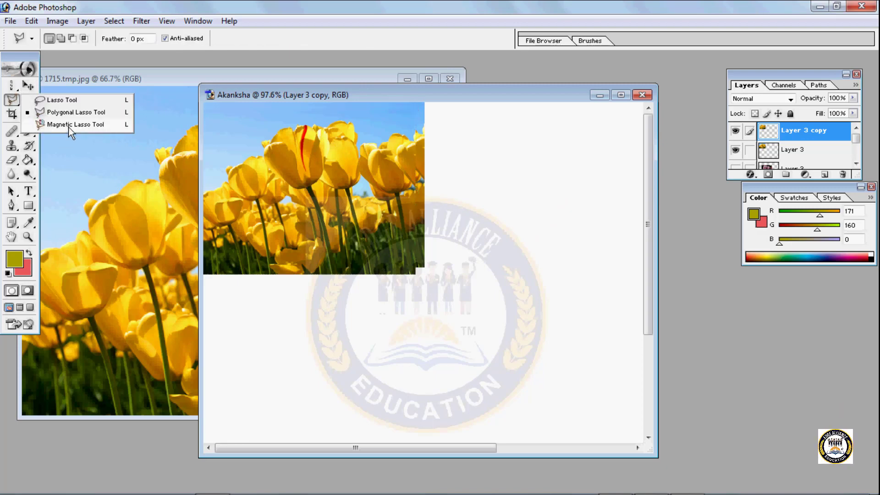
{"action": "left_click", "coordinate": [69, 125]}
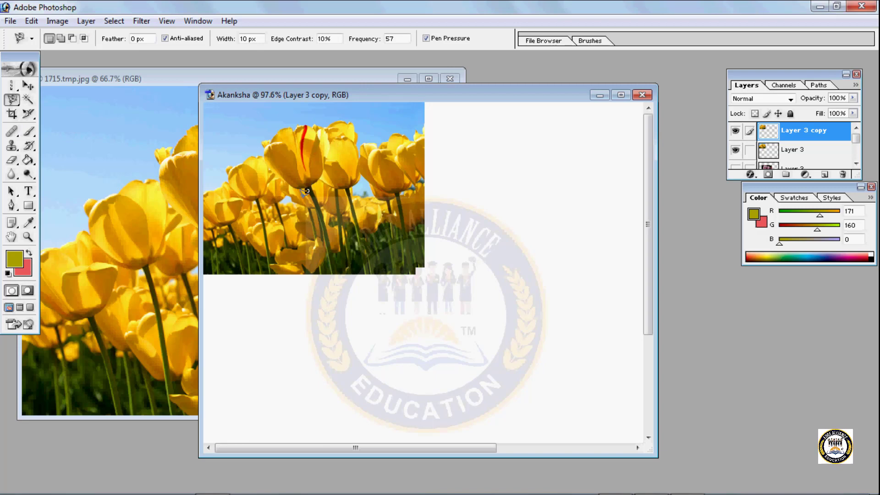
{"action": "left_click", "coordinate": [26, 85]}
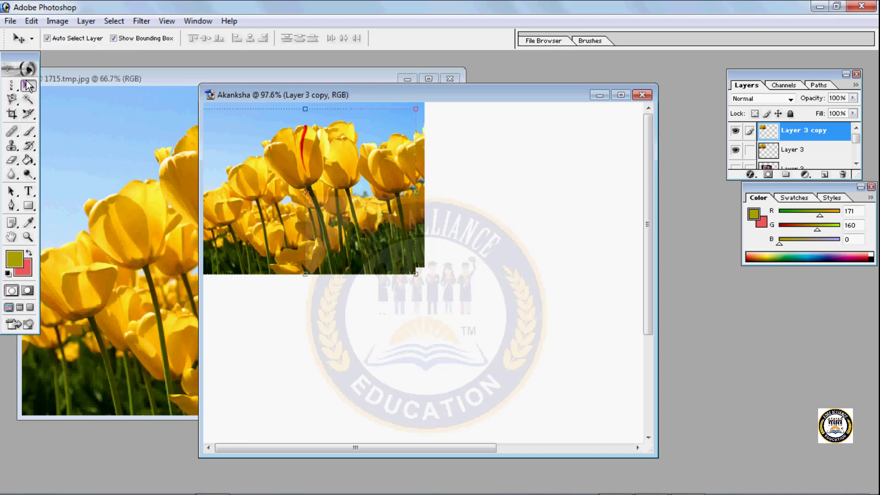
{"action": "left_click_drag", "start_coordinate": [415, 271], "coordinate": [547, 411]}
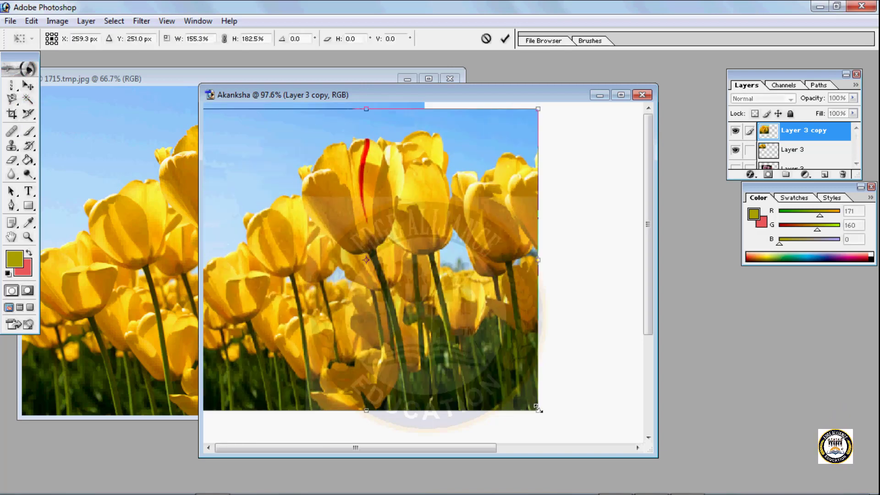
{"action": "left_click_drag", "start_coordinate": [315, 210], "coordinate": [343, 277]}
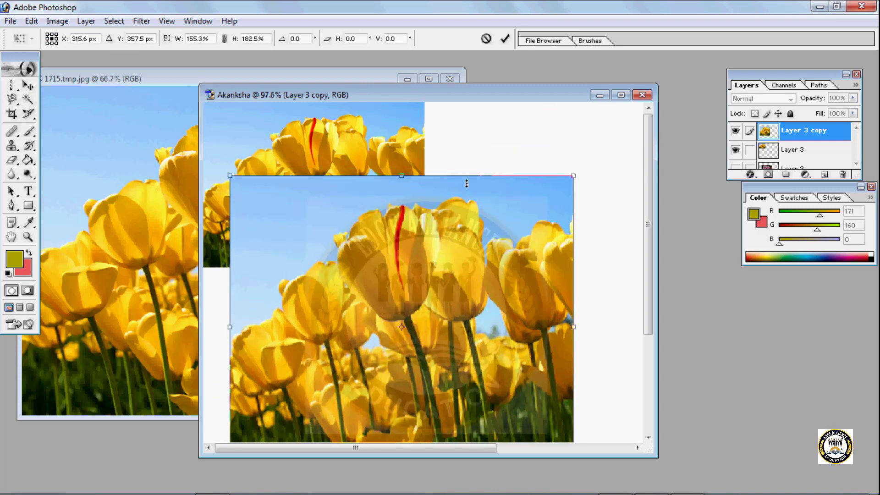
{"action": "key", "text": "Return"}
- Hide Layer 3 and move the enlarged Layer 3 copy up so the whole photo fits on the visible canvas
{"action": "left_click", "coordinate": [336, 155]}
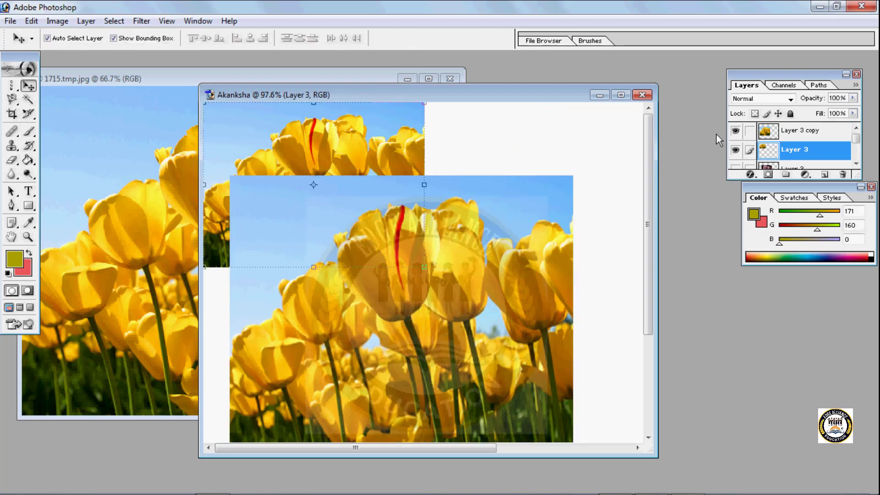
{"action": "left_click", "coordinate": [739, 152]}
{"action": "left_click", "coordinate": [824, 130]}
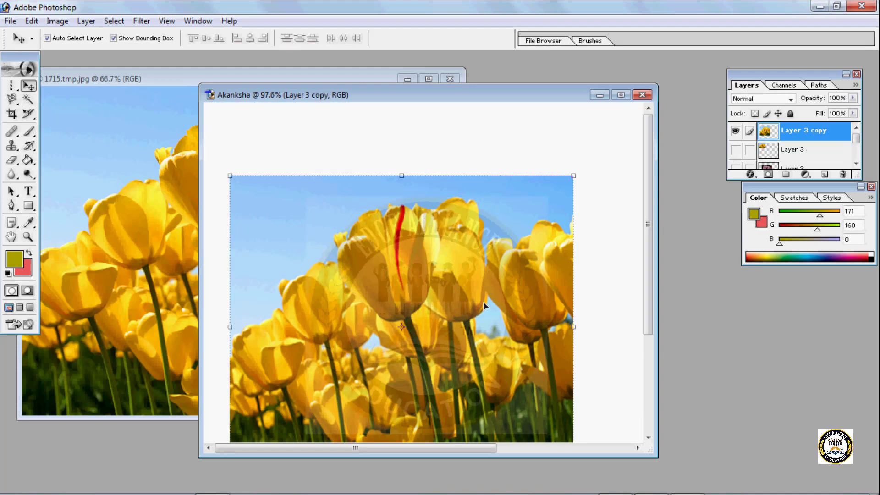
{"action": "left_click_drag", "start_coordinate": [483, 302], "coordinate": [491, 246]}
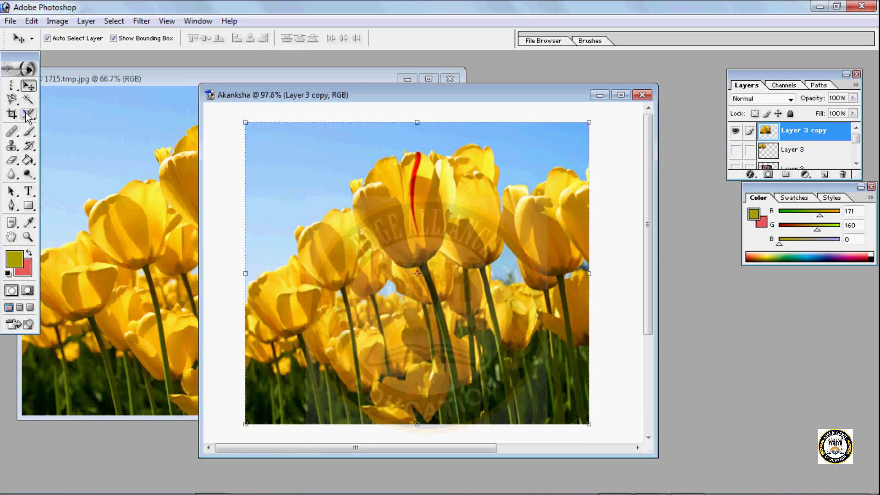
- Activate the Magnetic Lasso tool for a selection on the enlarged tulip photo
{"action": "left_click", "coordinate": [12, 99]}
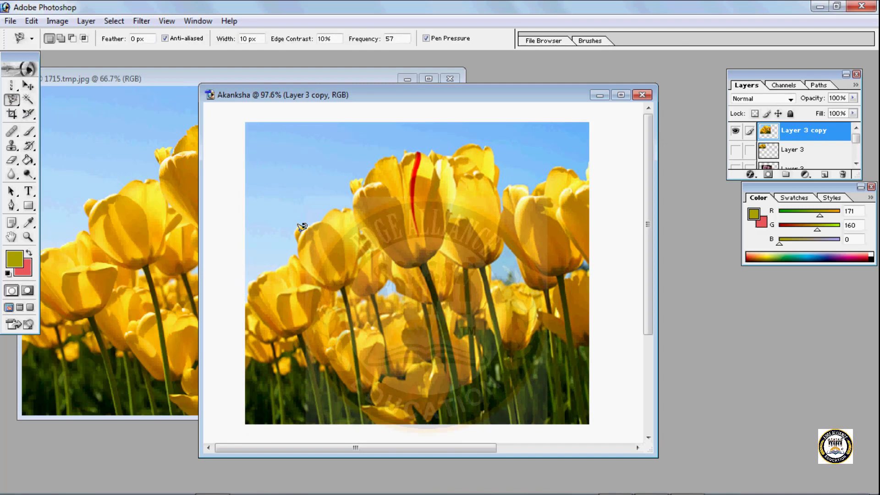
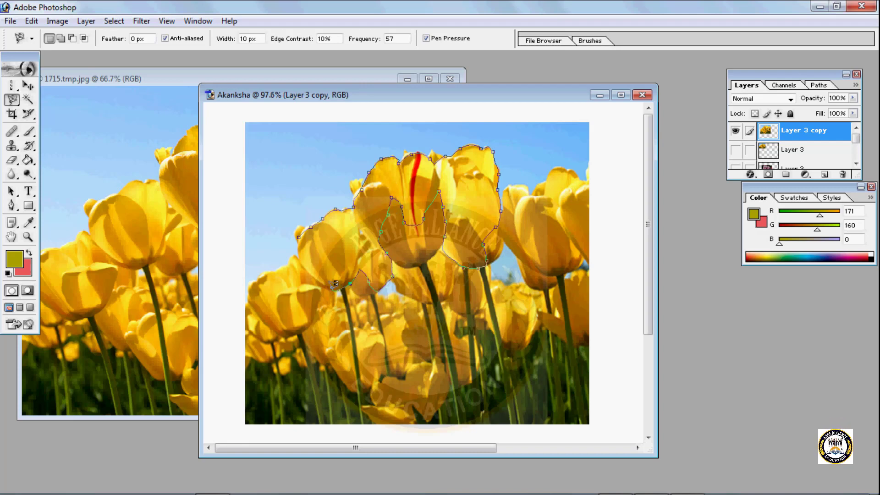
- Close the Magnetic Lasso outline around the upper tulips and fill it with the orange-yellow-orange diamond gradient at 44% opacity
{"action": "left_click", "coordinate": [303, 229]}
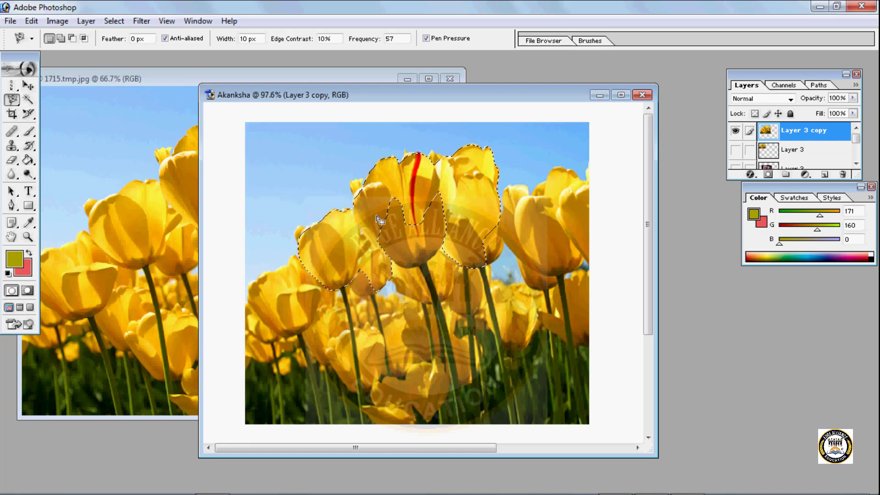
{"action": "left_click", "coordinate": [33, 161]}
{"action": "left_click", "coordinate": [76, 162]}
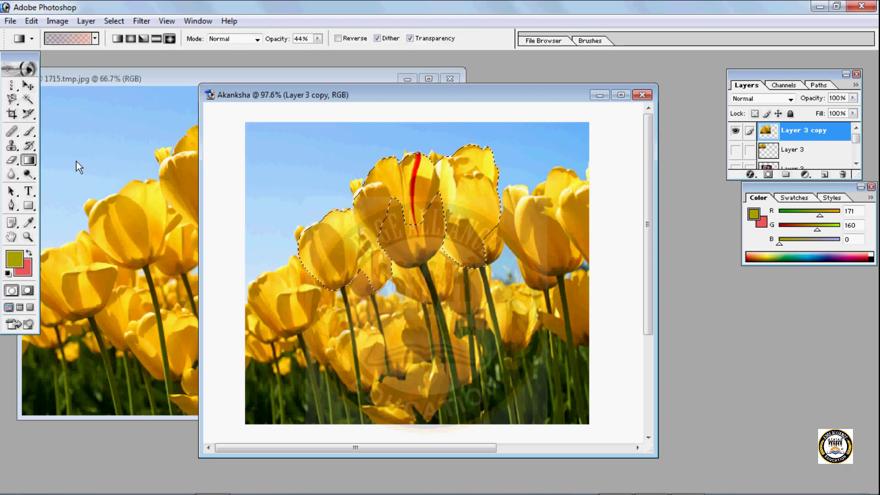
{"action": "left_click", "coordinate": [96, 39]}
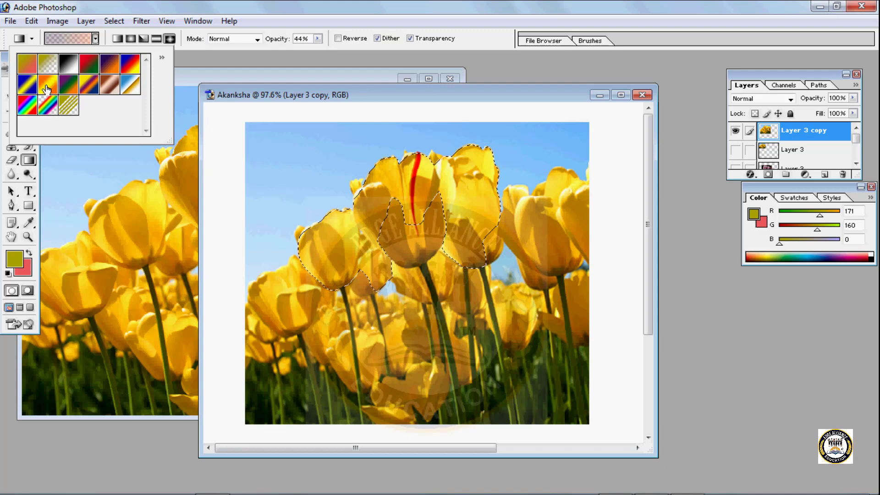
{"action": "left_click", "coordinate": [320, 244]}
{"action": "left_click_drag", "start_coordinate": [320, 243], "coordinate": [367, 287]}
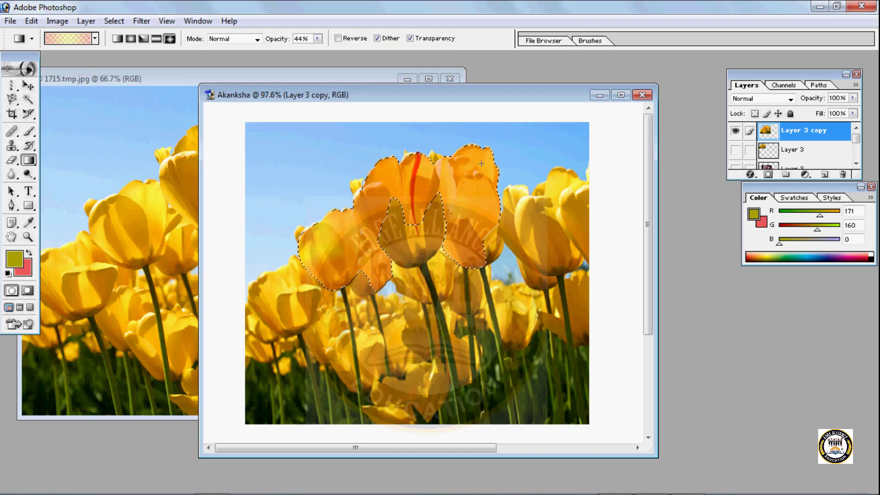
- Set the gradient opacity to 73%, try another diamond fill centred on the upper right tulip, and undo it
{"action": "left_click", "coordinate": [317, 39]}
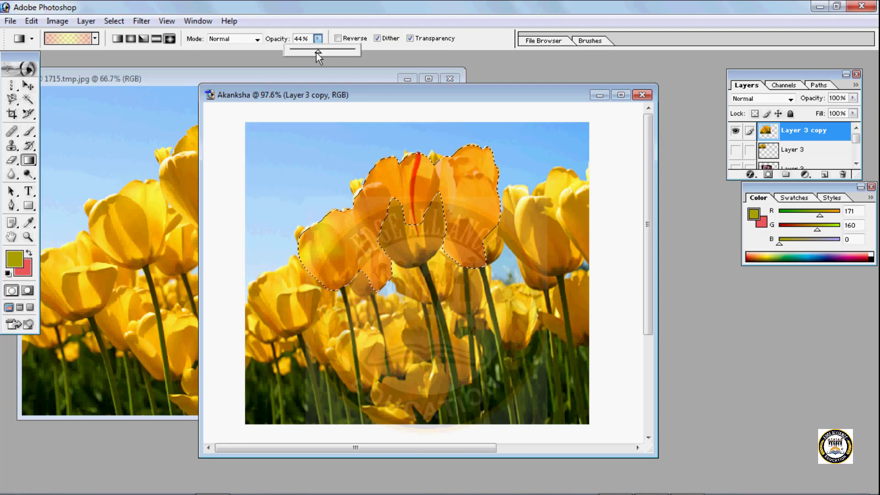
{"action": "left_click_drag", "start_coordinate": [317, 51], "coordinate": [337, 57]}
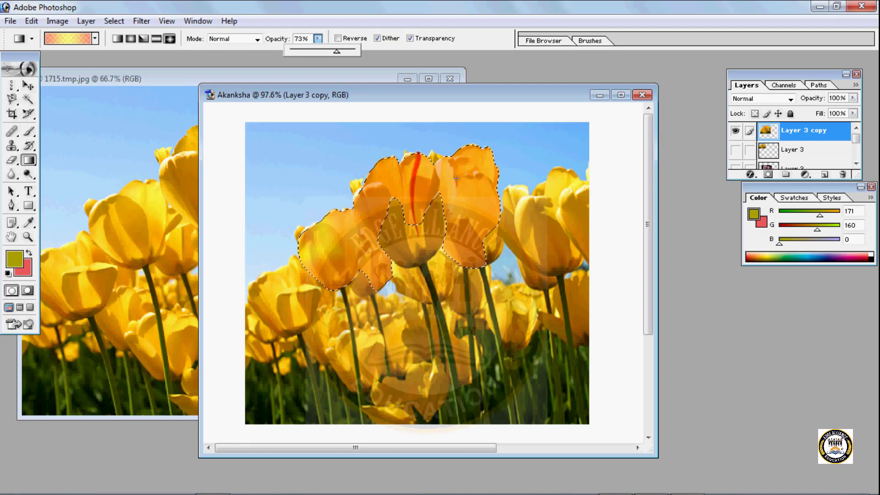
{"action": "left_click_drag", "start_coordinate": [456, 177], "coordinate": [428, 179]}
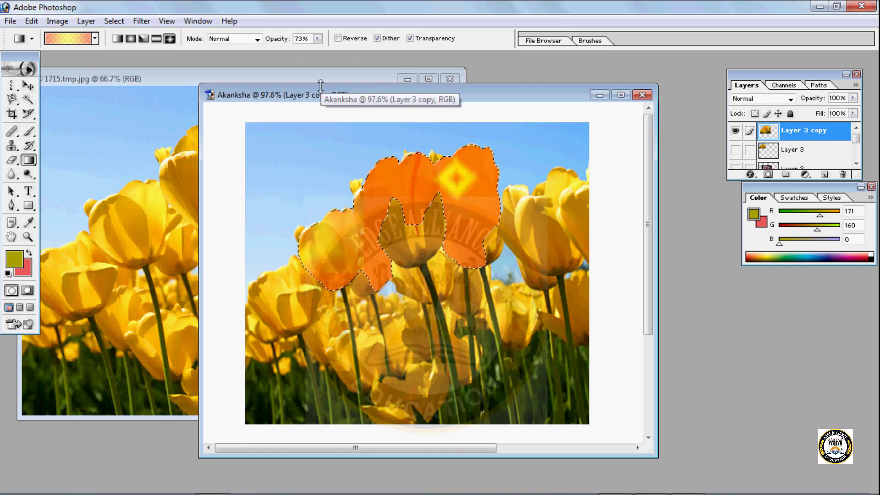
{"action": "key", "text": "ctrl+z"}
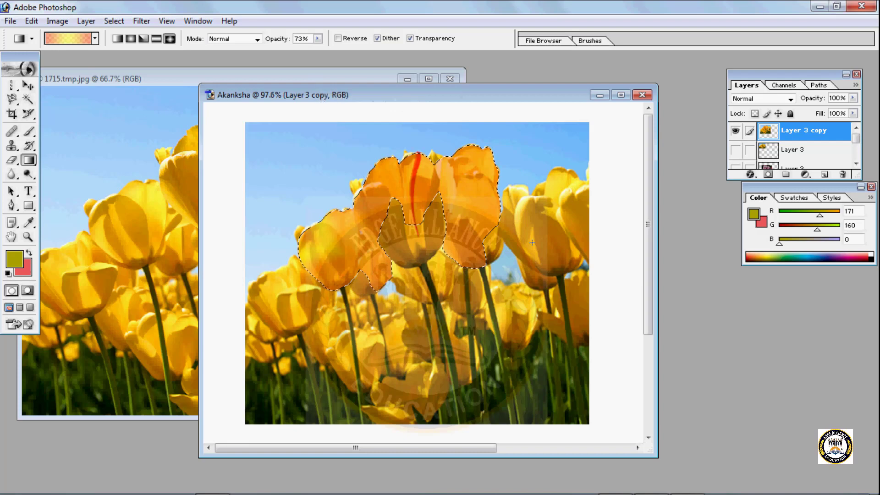
- Try the Blue, Red, Yellow gradient across the selected tulips, reducing its opacity to 60%, and undo the fill
{"action": "left_click", "coordinate": [95, 38]}
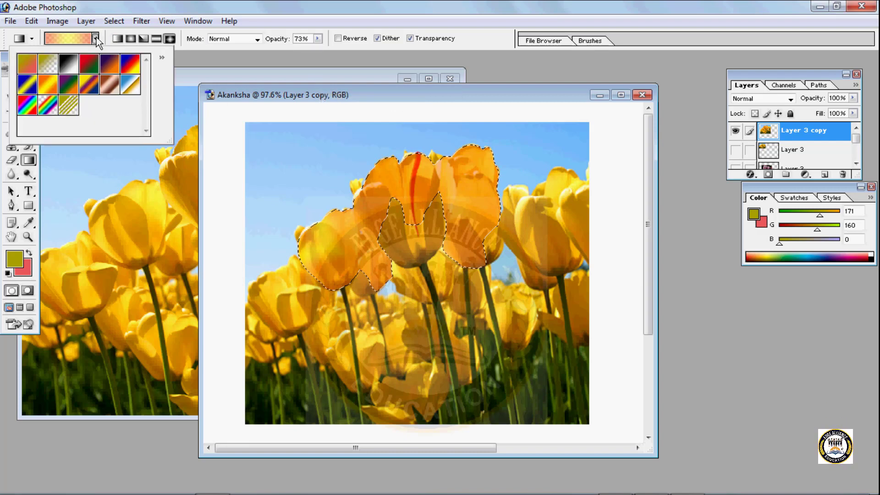
{"action": "left_click", "coordinate": [136, 63]}
{"action": "left_click_drag", "start_coordinate": [456, 180], "coordinate": [411, 186]}
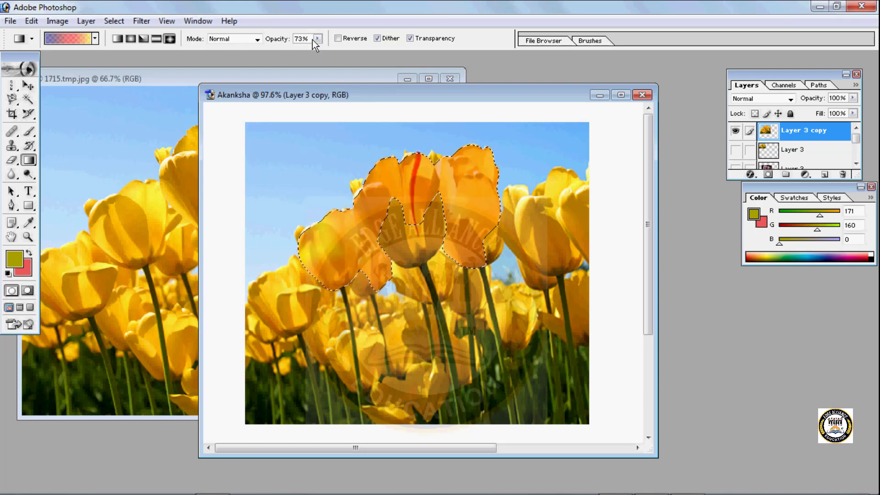
{"action": "left_click", "coordinate": [318, 40]}
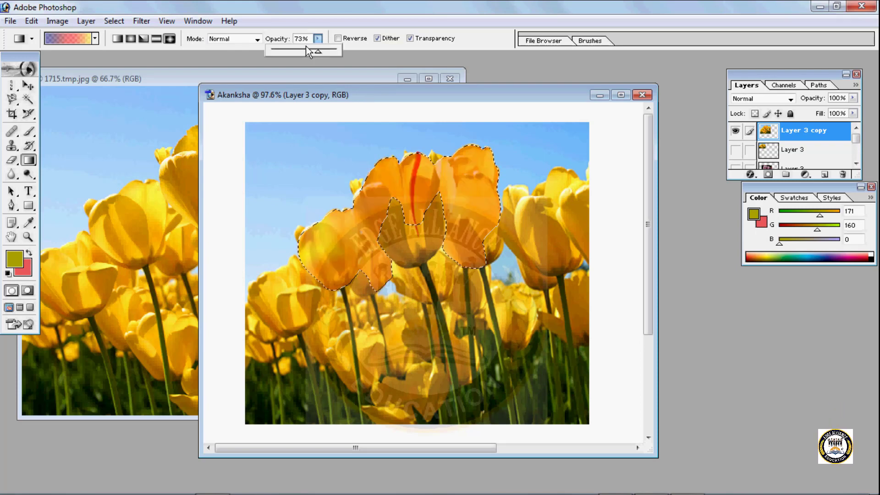
{"action": "mouse_move", "coordinate": [302, 50]}
{"action": "left_mouse_down"}
{"action": "mouse_move", "coordinate": [294, 51]}
{"action": "mouse_move", "coordinate": [310, 50]}
{"action": "left_mouse_up"}
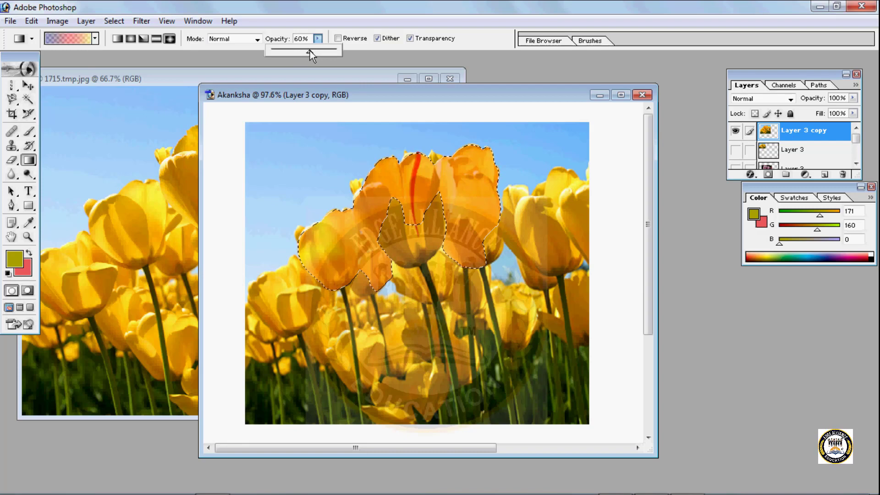
{"action": "left_click", "coordinate": [479, 172]}
{"action": "left_click_drag", "start_coordinate": [479, 172], "coordinate": [439, 180]}
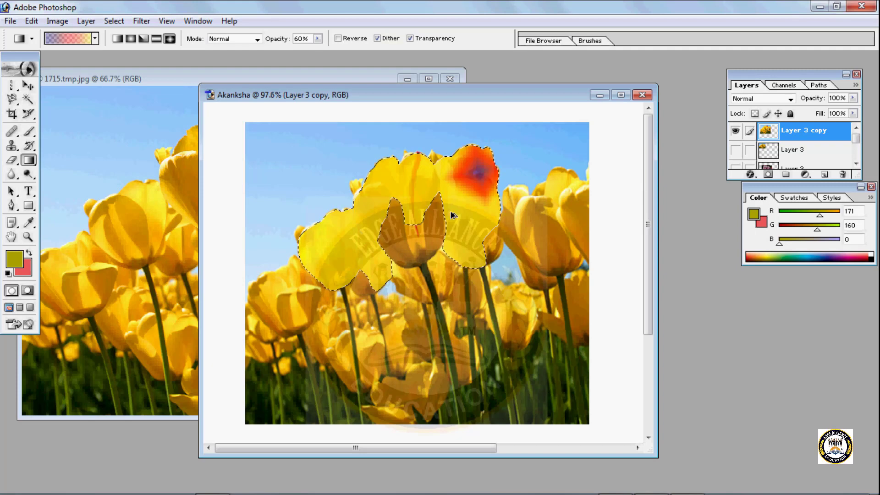
{"action": "left_click_drag", "start_coordinate": [417, 155], "coordinate": [417, 224]}
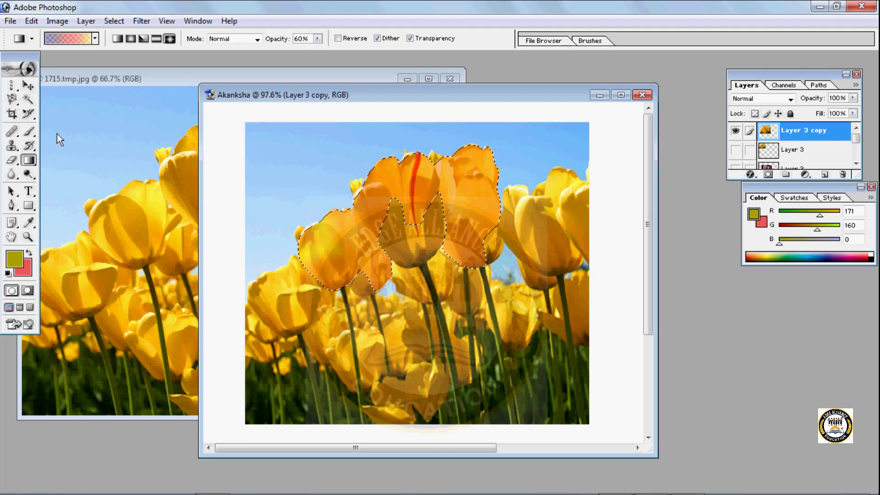
- Duplicate the orange-tinted tulip selection with the Move tool, undo the copies and gradient fill, and clear the selection
{"action": "left_click", "coordinate": [28, 86]}
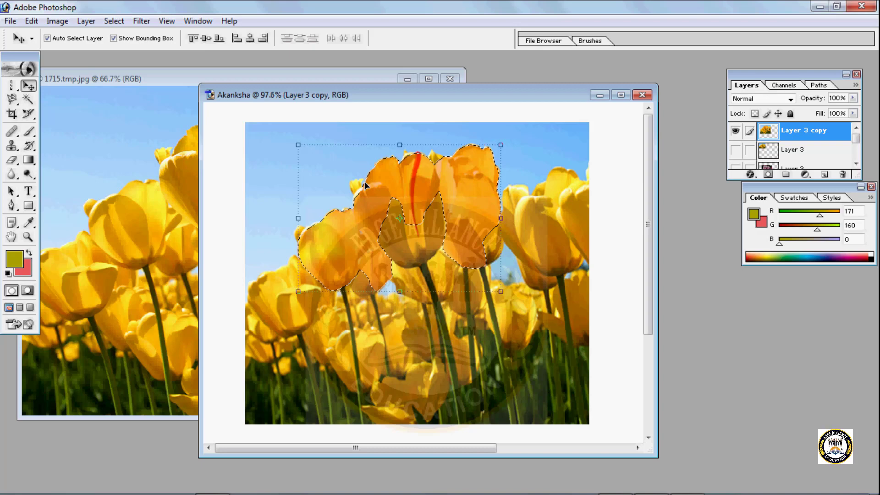
{"action": "left_click_drag", "start_coordinate": [365, 184], "coordinate": [482, 124]}
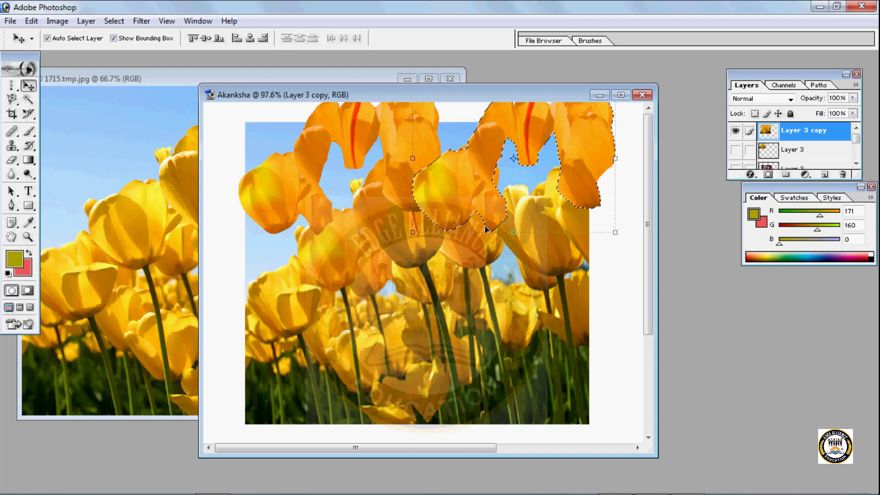
{"action": "key", "text": "ctrl+z"}
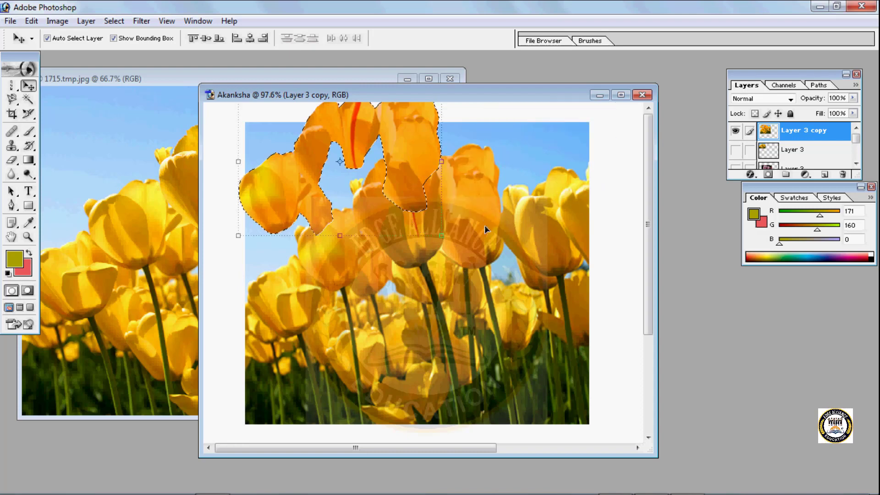
{"action": "key", "text": "ctrl+d"}
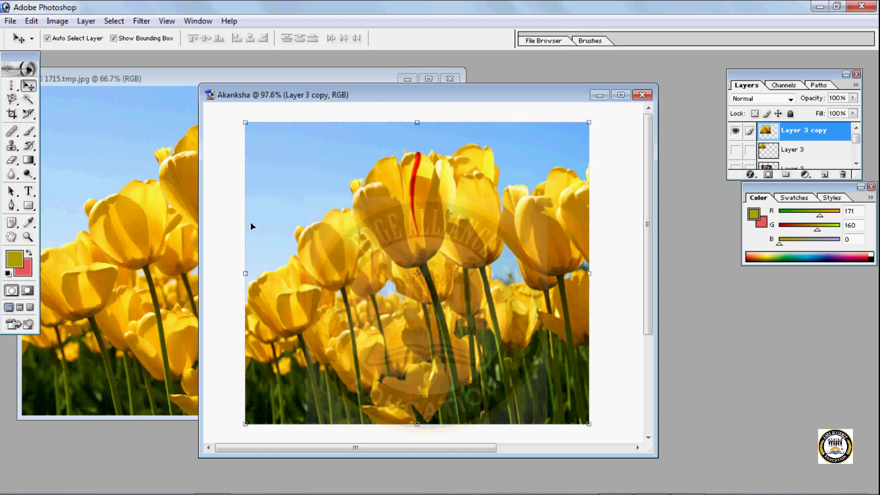
- Select the contiguous darker yellow petals across the tulip photo using the Magic Wand at tolerance 50
{"action": "left_click", "coordinate": [28, 100]}
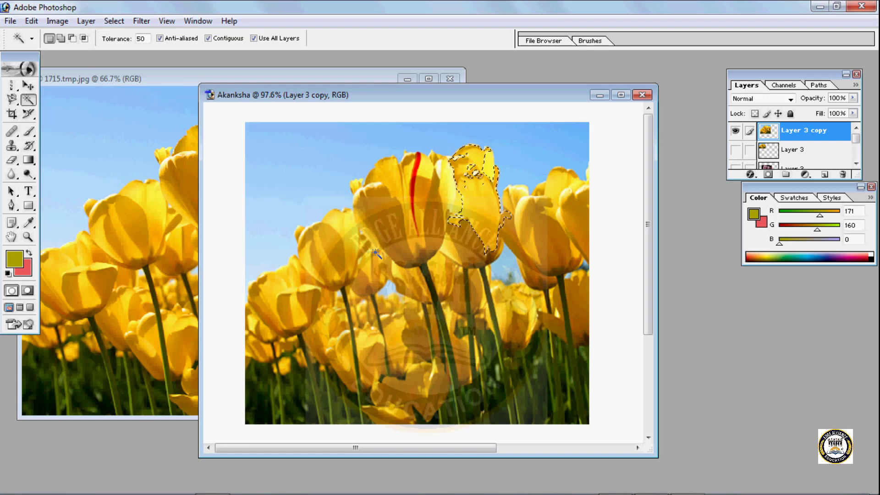
{"action": "left_click", "coordinate": [552, 274]}
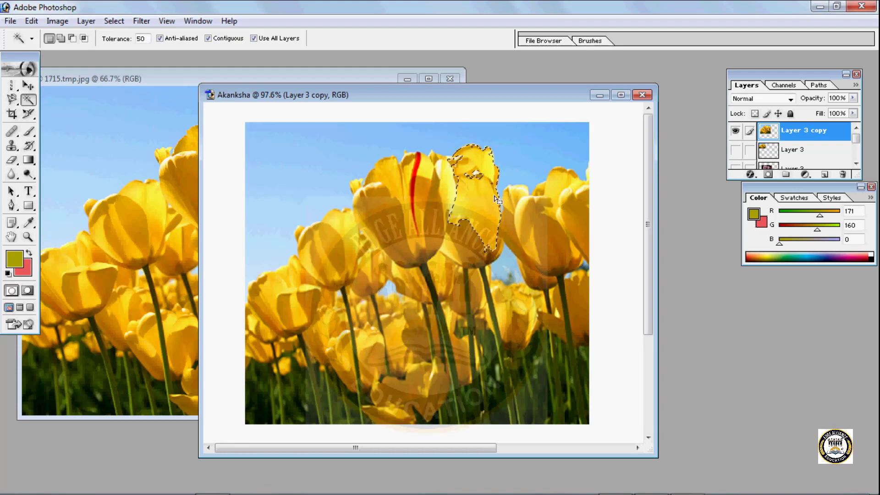
{"action": "left_click", "coordinate": [415, 355]}
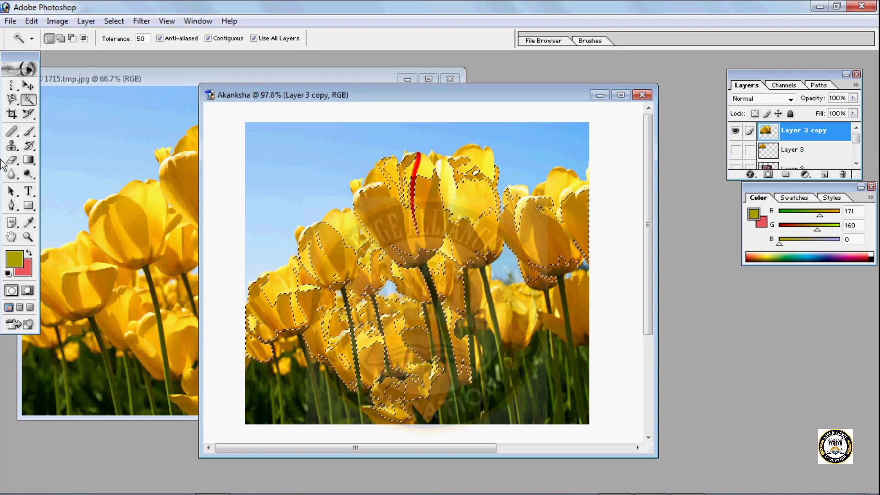
- Create a new blank RGB document for the selected petals
{"action": "left_click", "coordinate": [10, 21]}
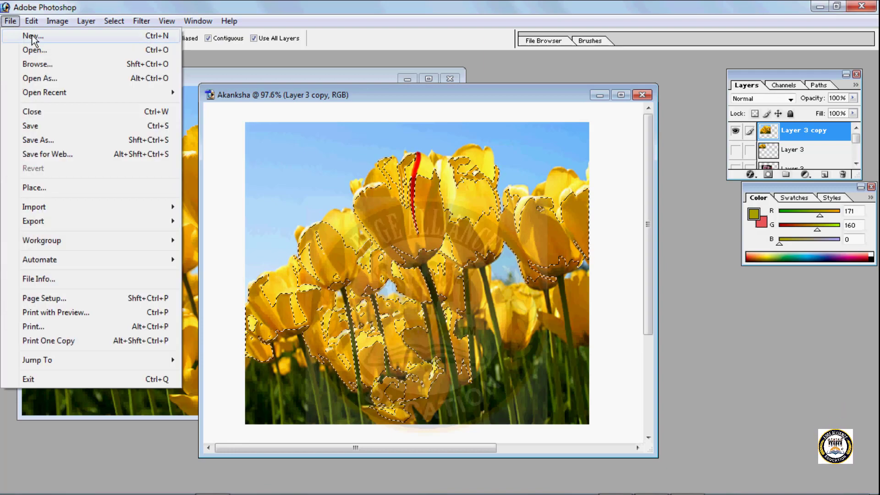
{"action": "left_click", "coordinate": [33, 36]}
{"action": "left_click", "coordinate": [527, 129]}
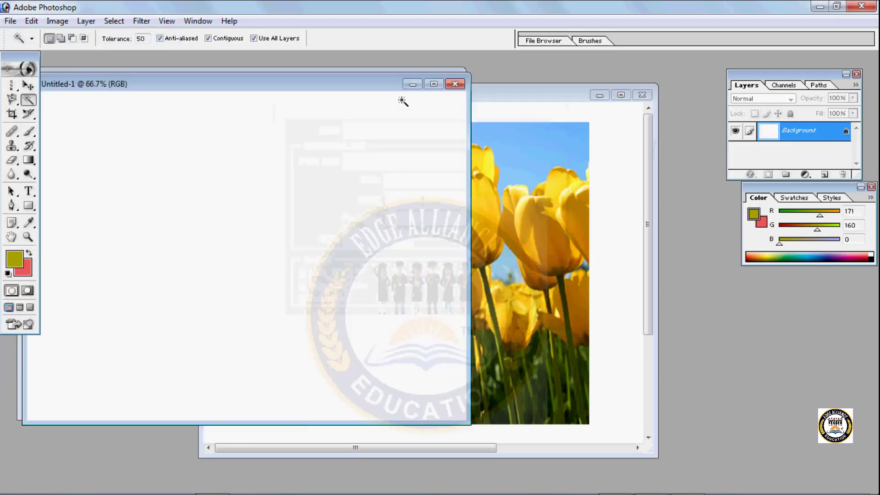
- Copy the selected petals from the tulip photo into the blank document with the Move tool, and undo that copy
{"action": "left_click", "coordinate": [28, 85]}
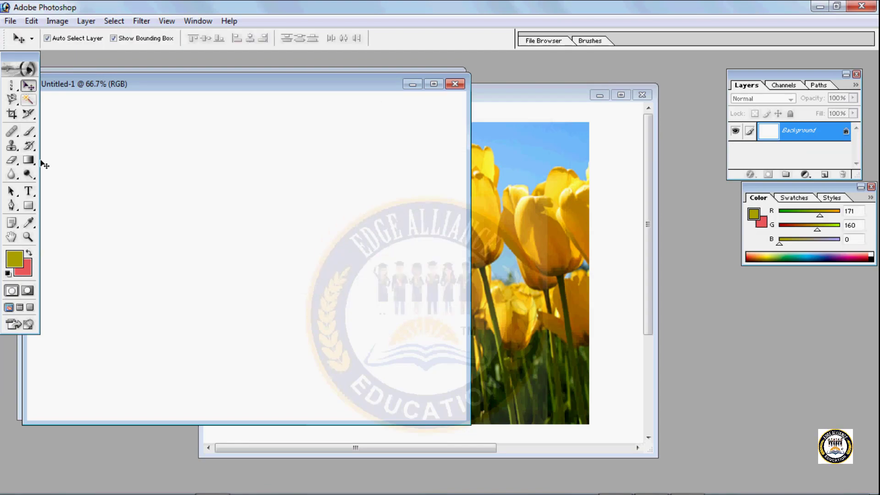
{"action": "left_click", "coordinate": [506, 168]}
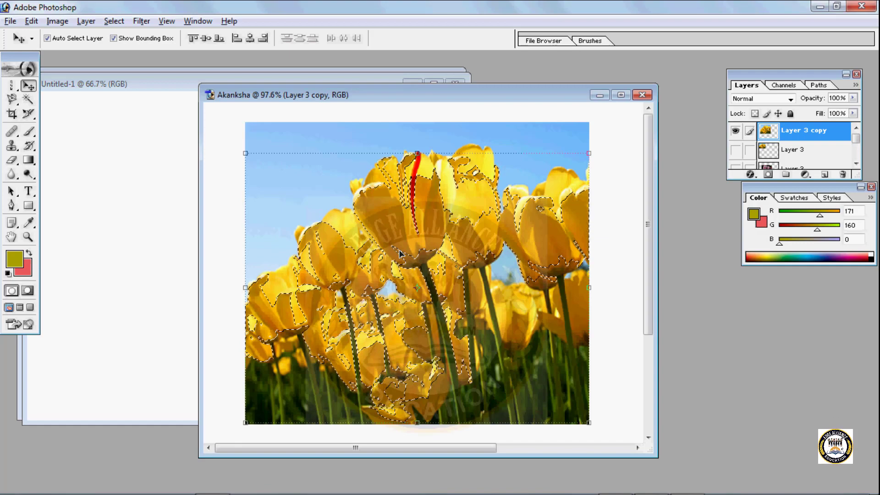
{"action": "left_click_drag", "start_coordinate": [400, 253], "coordinate": [172, 156]}
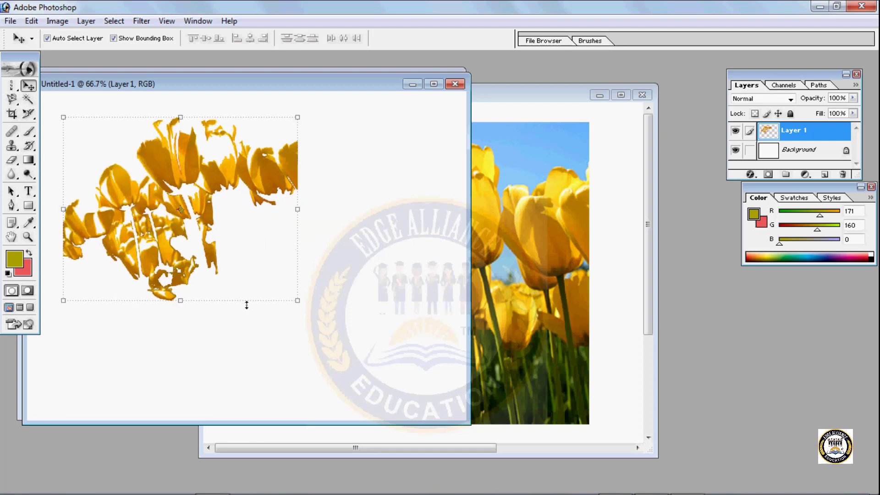
{"action": "left_click", "coordinate": [443, 241]}
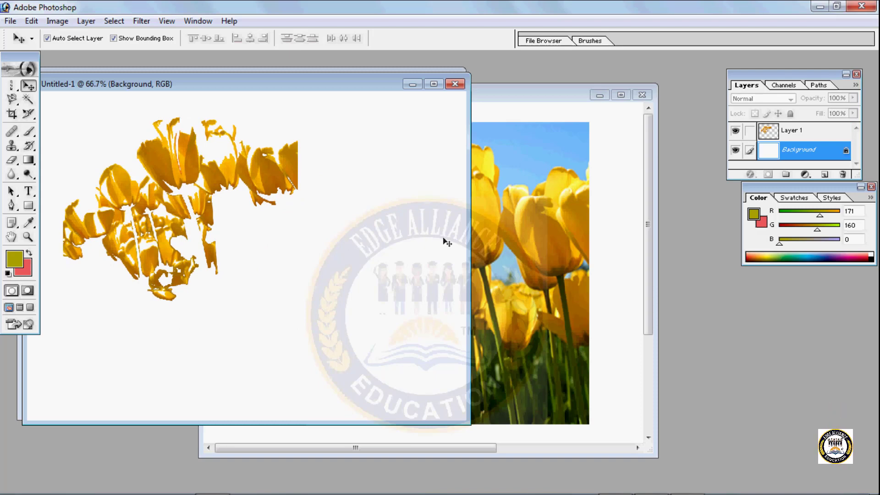
{"action": "left_click", "coordinate": [173, 185]}
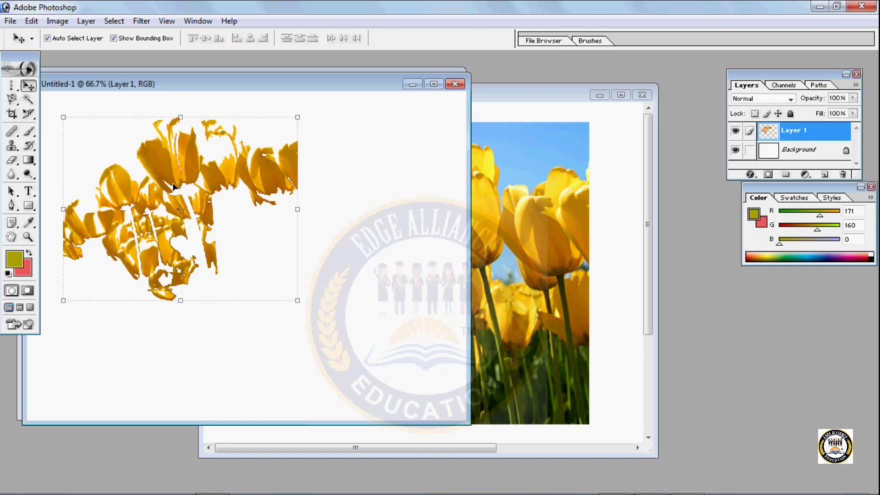
{"action": "key", "text": "ctrl+alt+z"}
{"action": "key", "text": "ctrl+alt+z"}
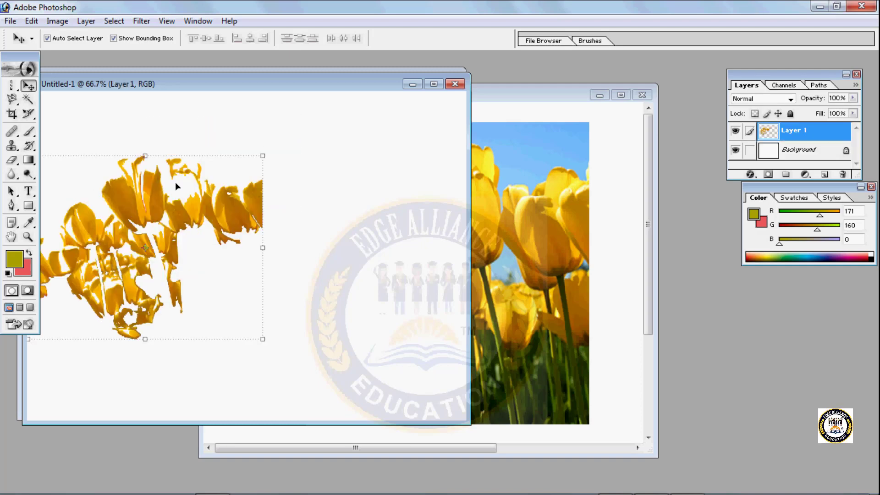
- Copy the selected petals into Untitled-1 twice, placing one copy in the canvas's upper left and another below it
{"action": "left_click", "coordinate": [532, 296]}
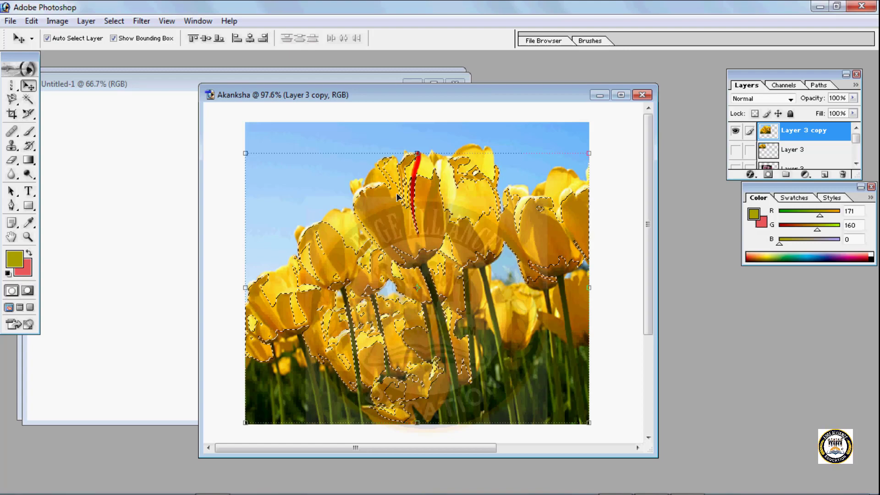
{"action": "left_click_drag", "start_coordinate": [397, 194], "coordinate": [383, 191]}
{"action": "left_click_drag", "start_coordinate": [128, 130], "coordinate": [67, 113]}
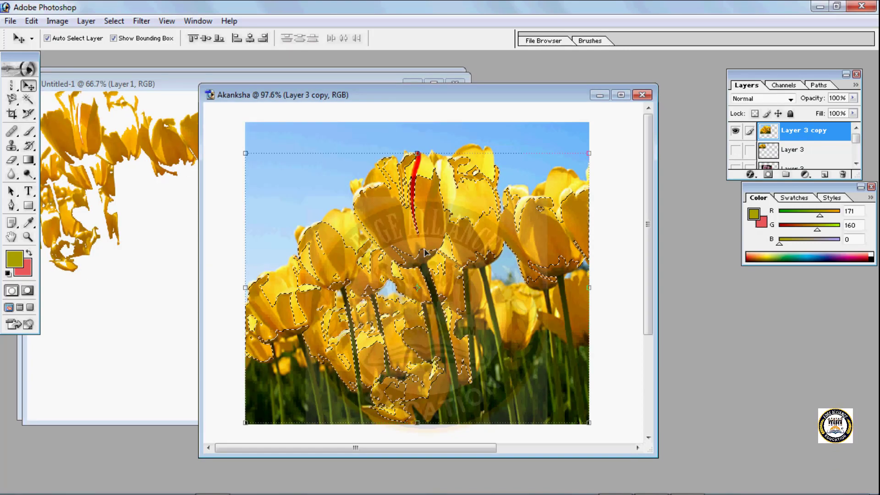
{"action": "left_click_drag", "start_coordinate": [463, 290], "coordinate": [145, 273]}
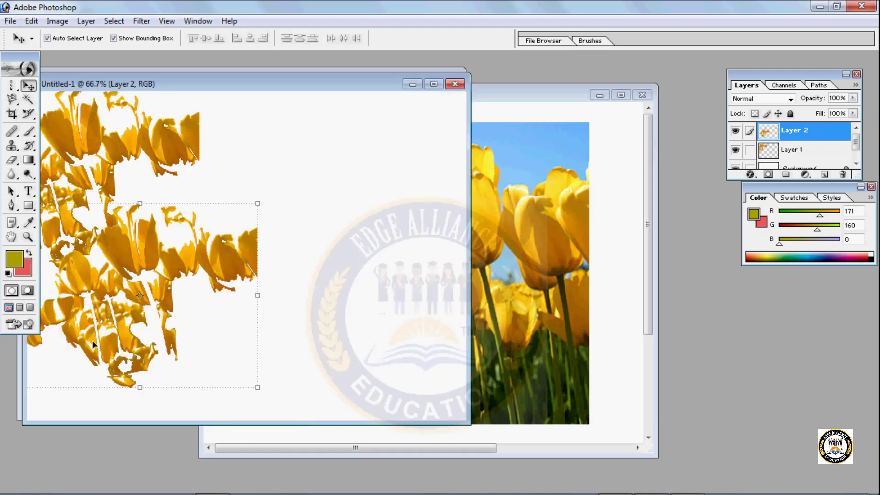
- Add a third copy of the selected petals to Untitled-1 and move it to the upper right of the canvas
{"action": "left_click", "coordinate": [524, 241]}
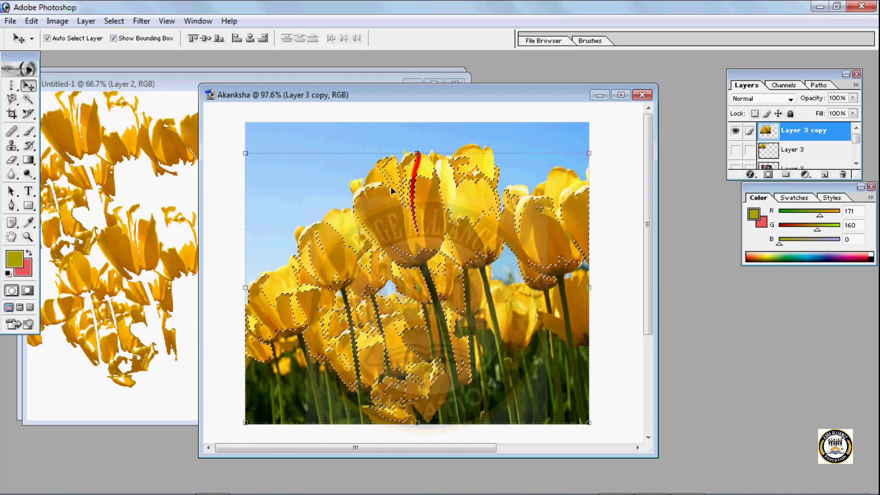
{"action": "left_click_drag", "start_coordinate": [392, 191], "coordinate": [120, 209]}
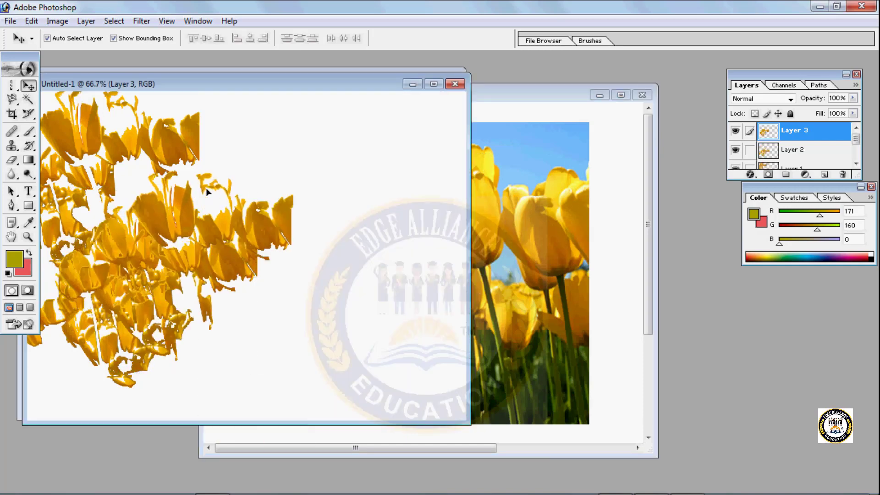
{"action": "left_click_drag", "start_coordinate": [207, 191], "coordinate": [315, 112]}
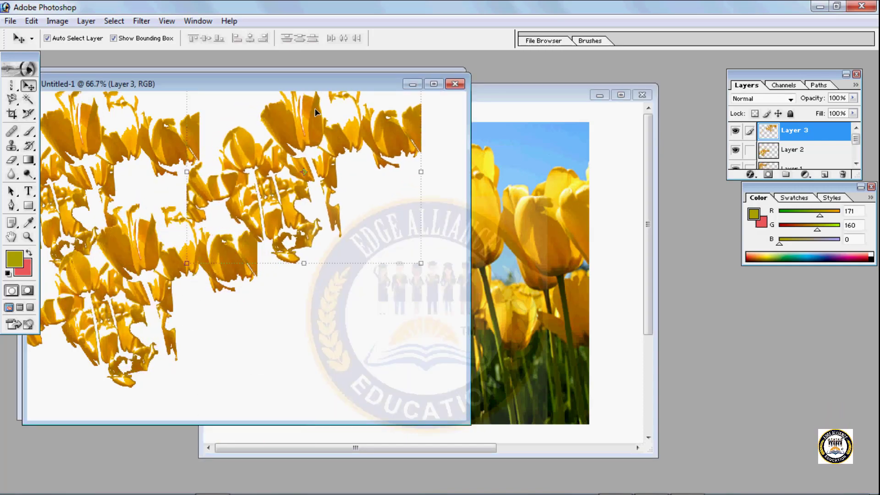
- Undo the second and third petal copies in Untitled-1 and slightly enlarge the remaining copy
{"action": "left_click", "coordinate": [516, 185]}
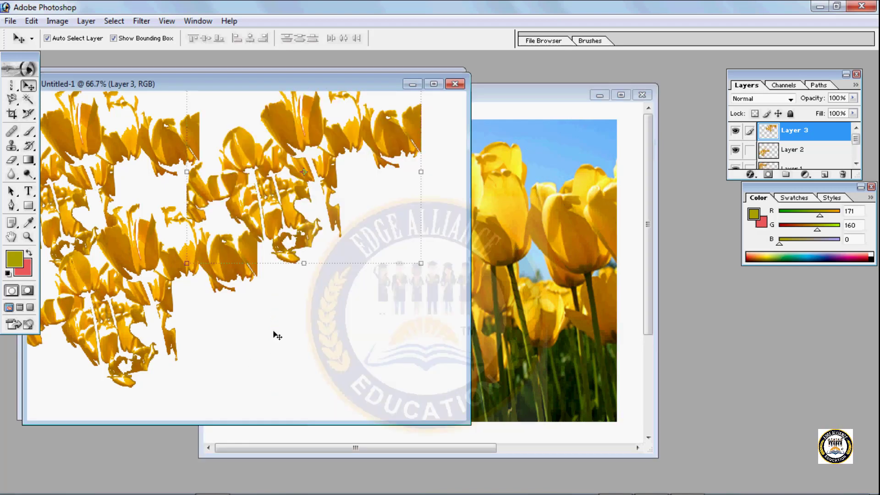
{"action": "key", "text": "ctrl+alt+z"}
{"action": "key", "text": "ctrl+alt+z"}
{"action": "key", "text": "ctrl+alt+z"}
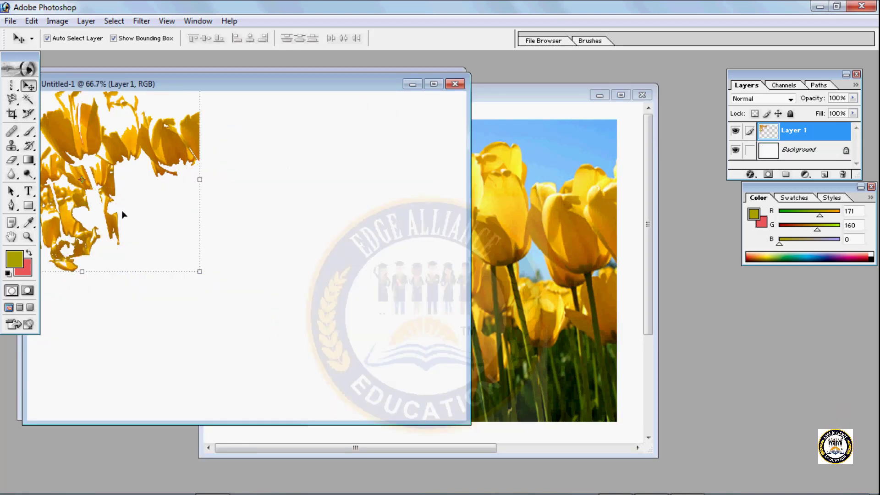
{"action": "mouse_move", "coordinate": [200, 271]}
{"action": "left_mouse_down"}
{"action": "mouse_move", "coordinate": [418, 385]}
{"action": "mouse_move", "coordinate": [190, 270]}
{"action": "mouse_move", "coordinate": [216, 279]}
{"action": "left_mouse_up"}
{"action": "key", "text": "Return"}
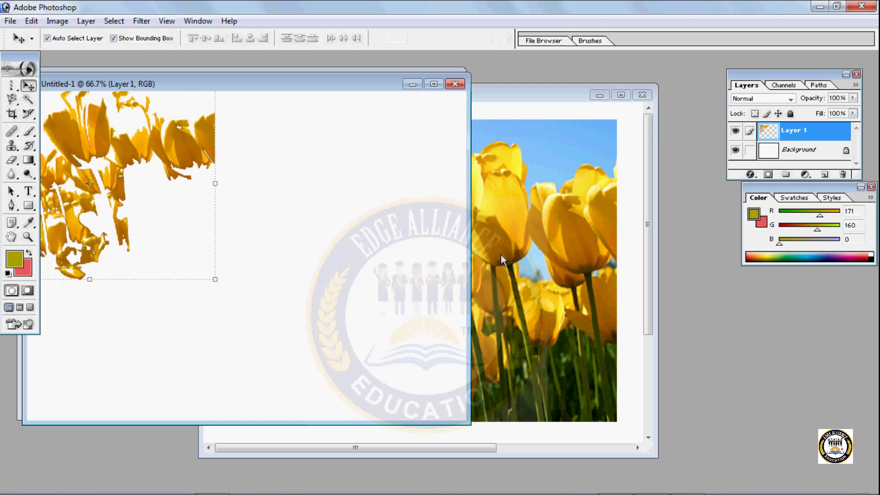
- Fill the selected petals in the tulip photo with a blue, red and yellow diamond gradient at 60% opacity
{"action": "left_click", "coordinate": [501, 254]}
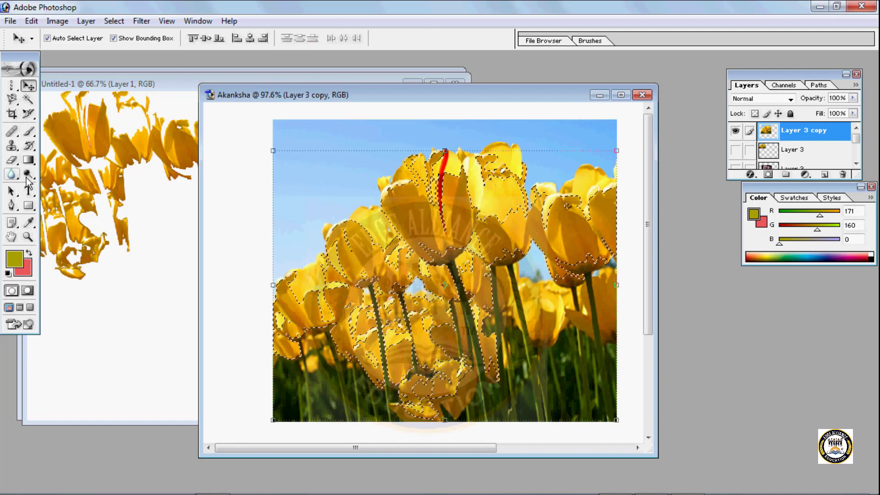
{"action": "left_click", "coordinate": [28, 160]}
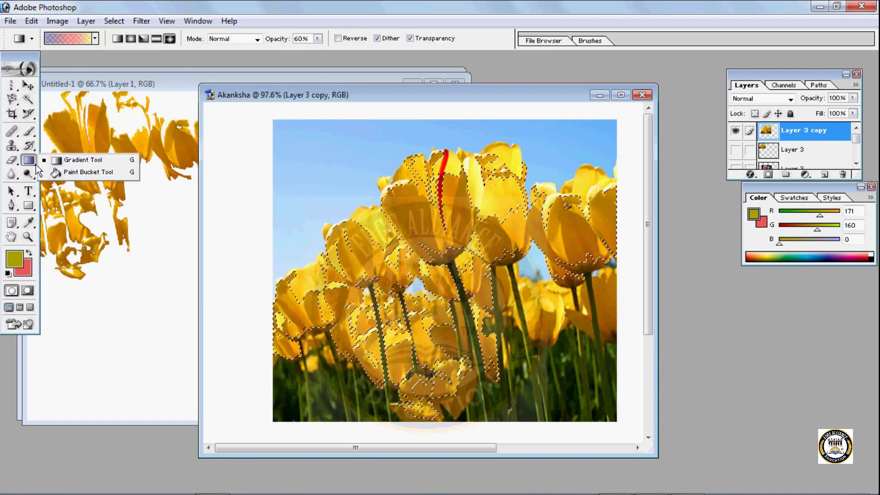
{"action": "left_click", "coordinate": [94, 40]}
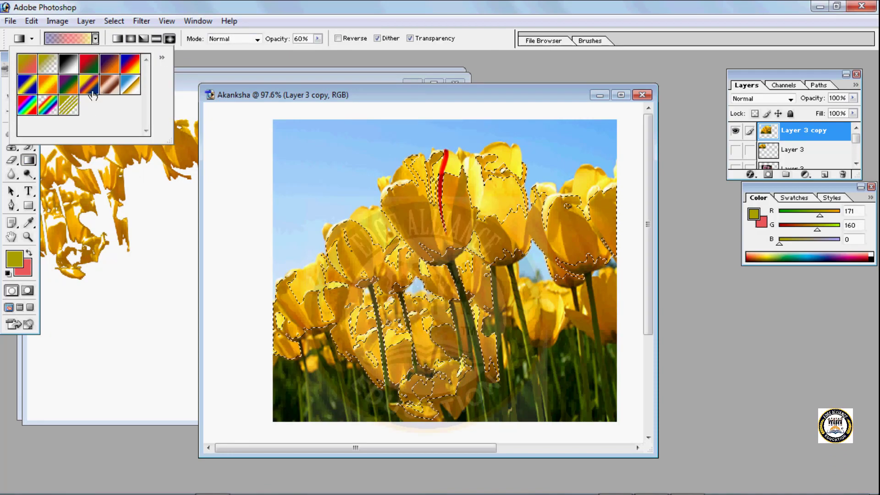
{"action": "left_click_drag", "start_coordinate": [464, 204], "coordinate": [436, 198]}
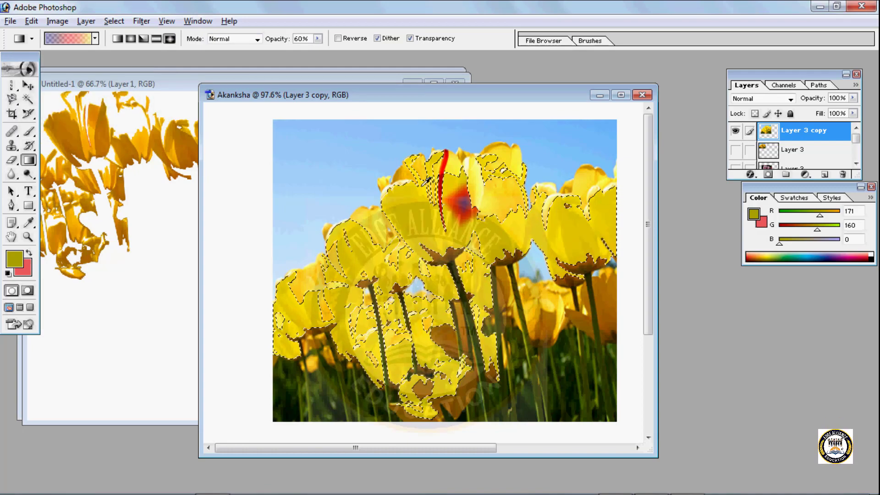
{"action": "key", "text": "alt"}
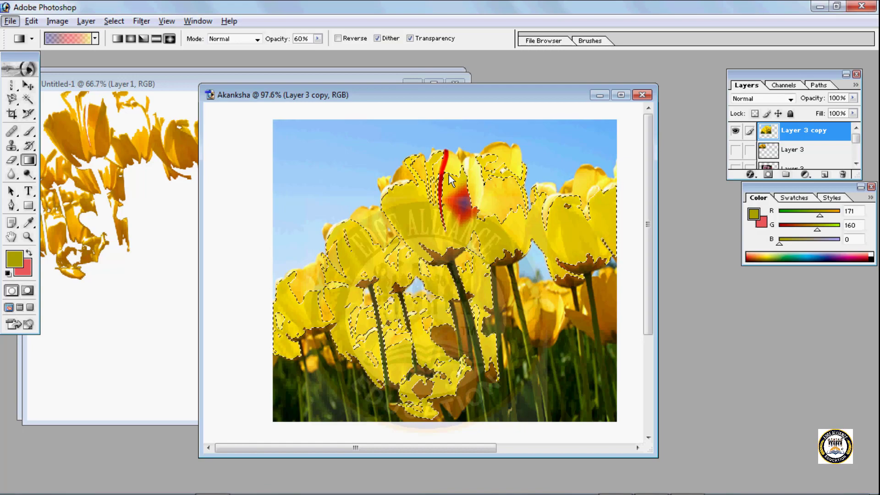
- Copy the gradient-filled petals into the upper right of Untitled-1, and undo the gradient in the tulip photo
{"action": "left_click", "coordinate": [28, 85]}
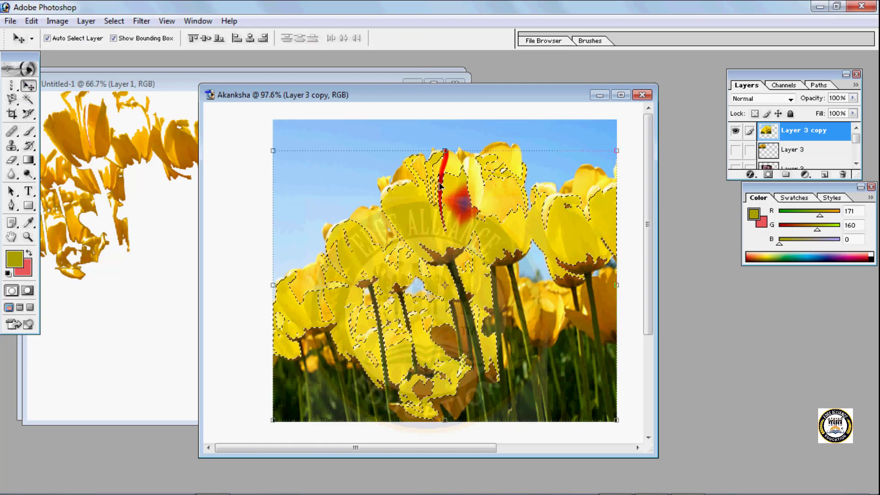
{"action": "left_click_drag", "start_coordinate": [420, 183], "coordinate": [334, 141]}
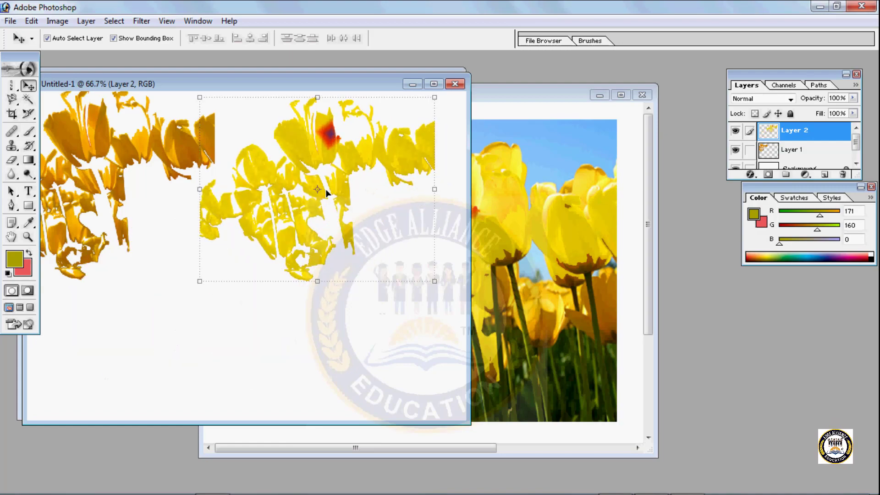
{"action": "left_click", "coordinate": [539, 256]}
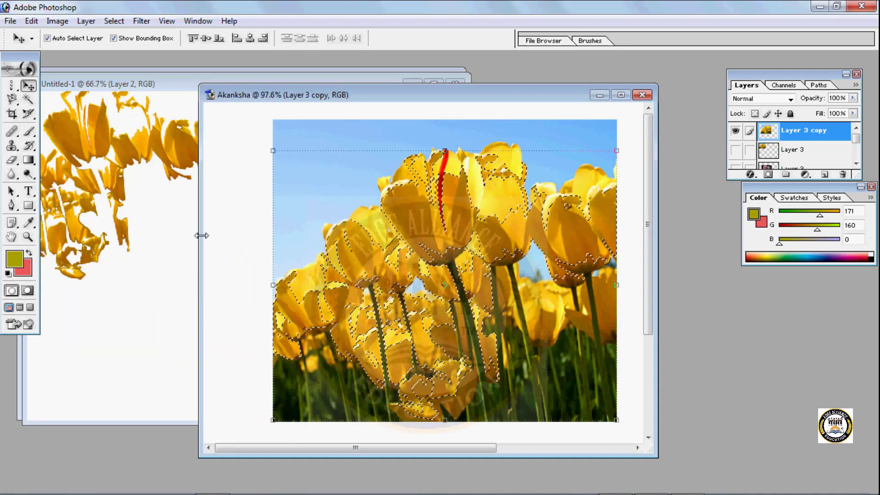
- Apply the violet, green and orange diamond gradient to the selected petals several times at 60% opacity
{"action": "left_click", "coordinate": [29, 160]}
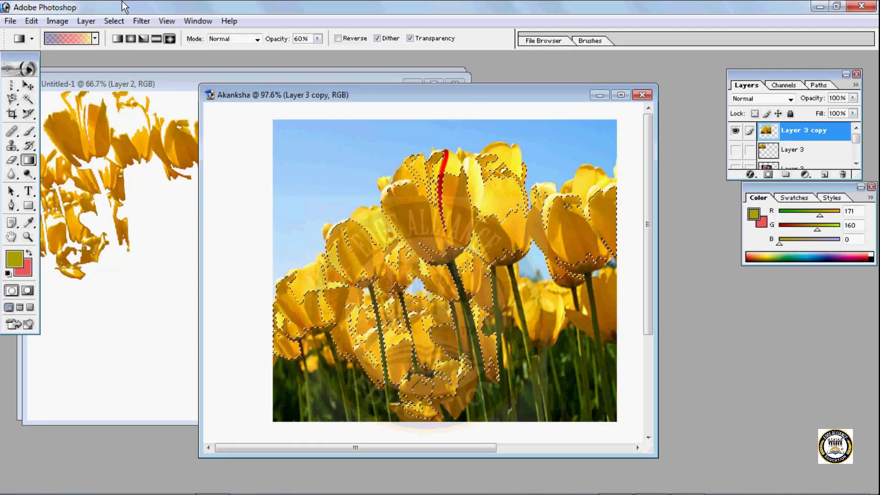
{"action": "left_click", "coordinate": [95, 38]}
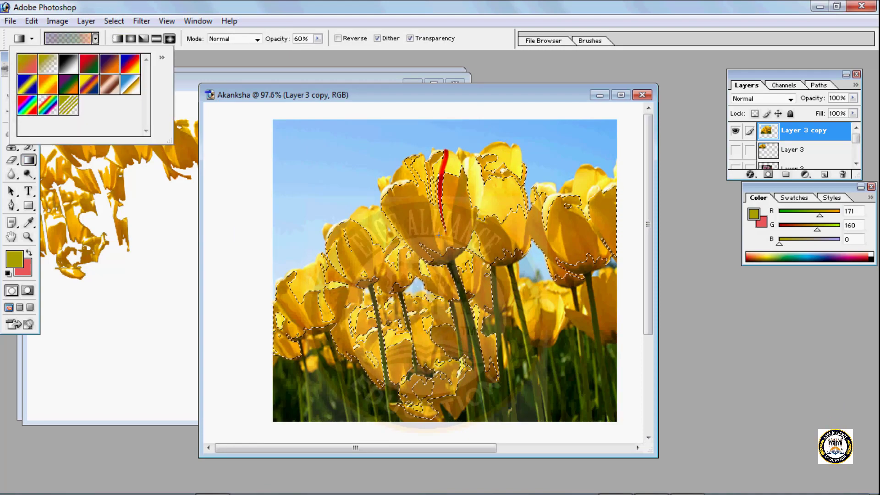
{"action": "left_click_drag", "start_coordinate": [426, 200], "coordinate": [405, 222]}
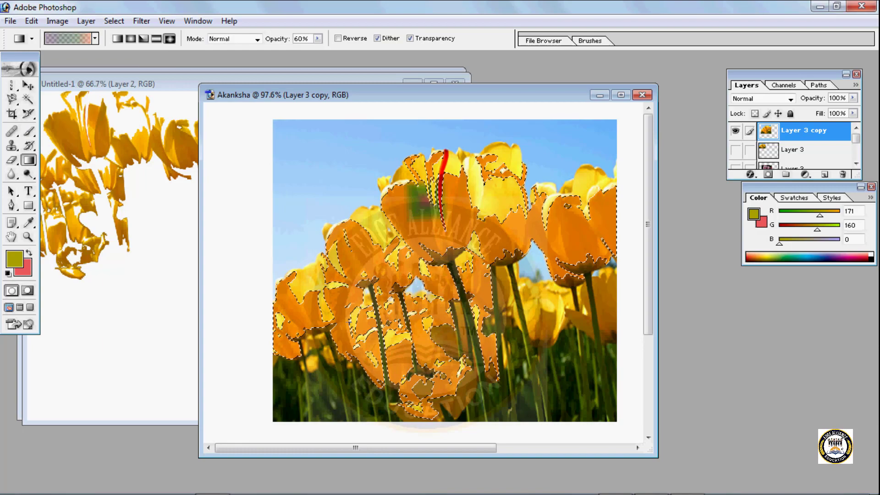
{"action": "left_click_drag", "start_coordinate": [337, 269], "coordinate": [386, 316]}
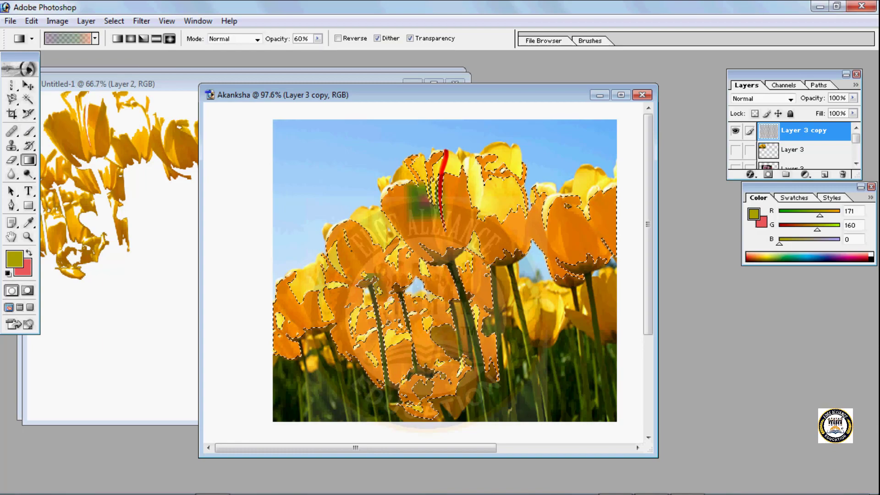
{"action": "left_click_drag", "start_coordinate": [419, 243], "coordinate": [466, 178]}
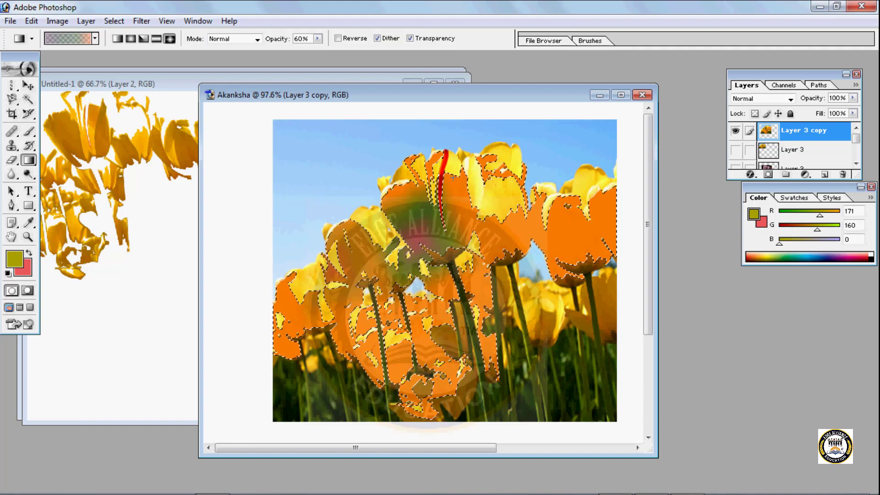
- Copy the orange and green petals into the lower part of Untitled-1 and rotate the copy by about 81.3°
{"action": "left_click", "coordinate": [28, 85]}
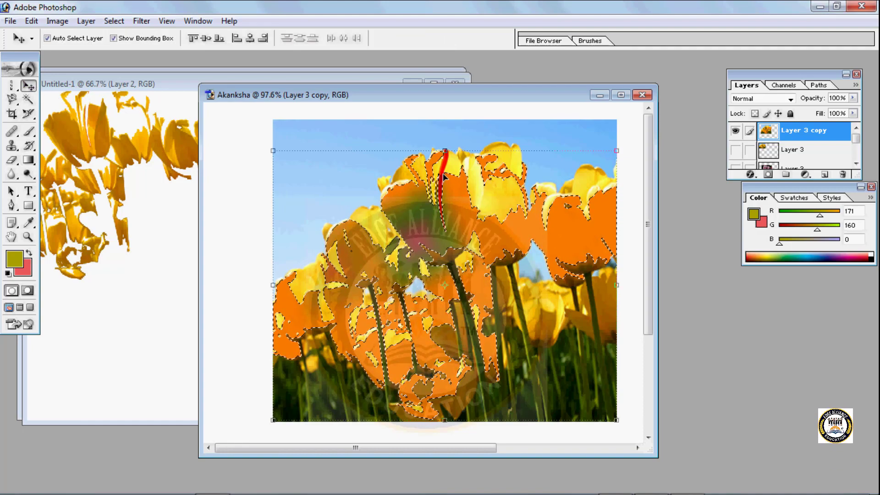
{"action": "left_click_drag", "start_coordinate": [443, 178], "coordinate": [195, 303]}
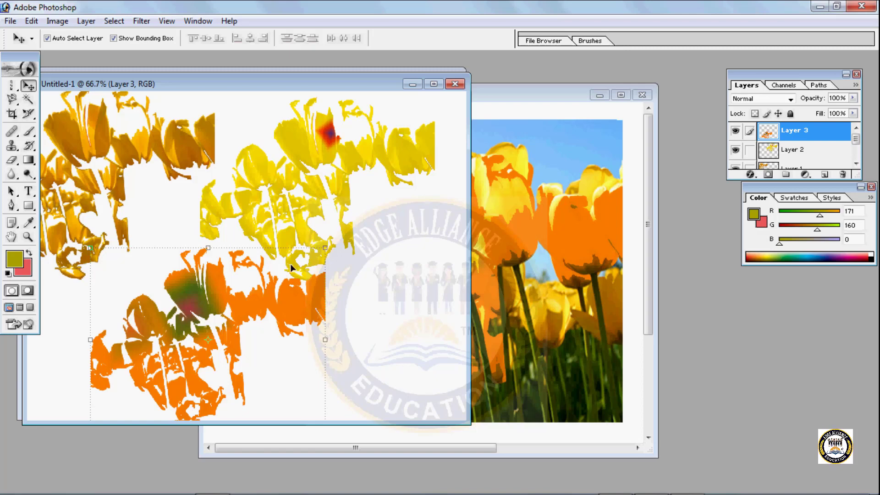
{"action": "left_click_drag", "start_coordinate": [320, 241], "coordinate": [324, 443]}
{"action": "left_click_drag", "start_coordinate": [240, 357], "coordinate": [230, 315]}
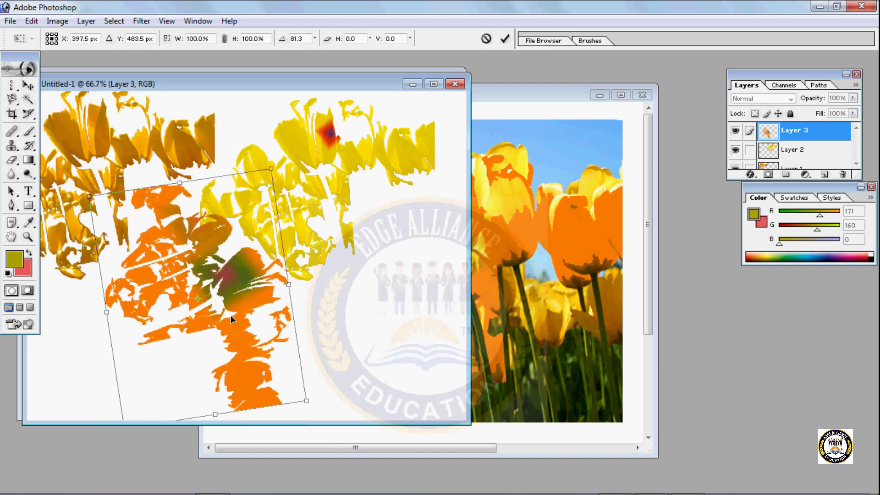
{"action": "key", "text": "Return"}
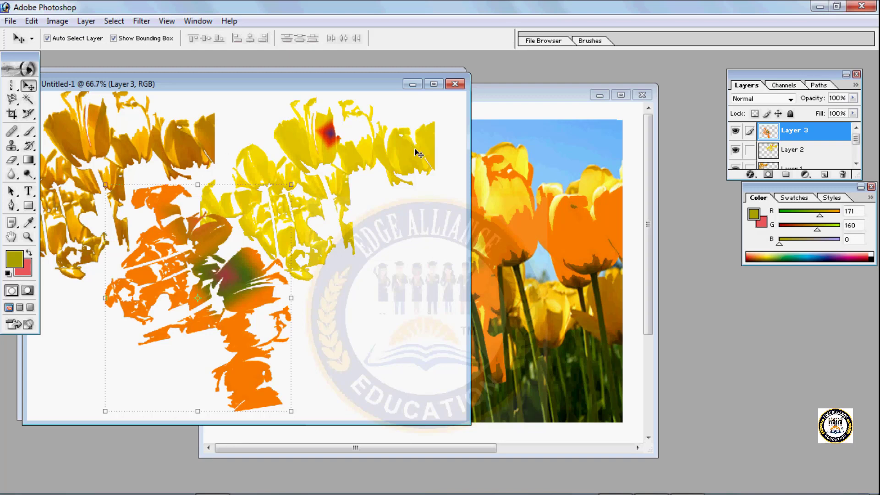
- Close Untitled-1 and deselect the petals in the tulip photo
{"action": "left_click", "coordinate": [450, 84]}
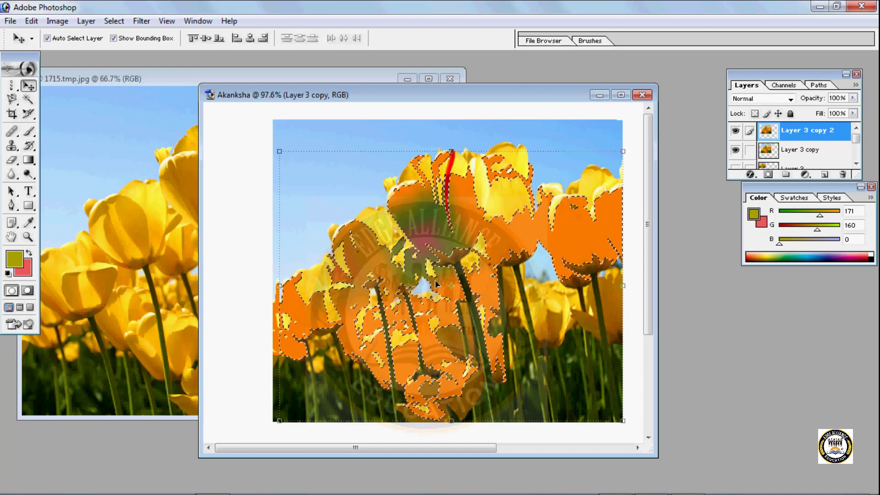
{"action": "key", "text": "ctrl+d"}
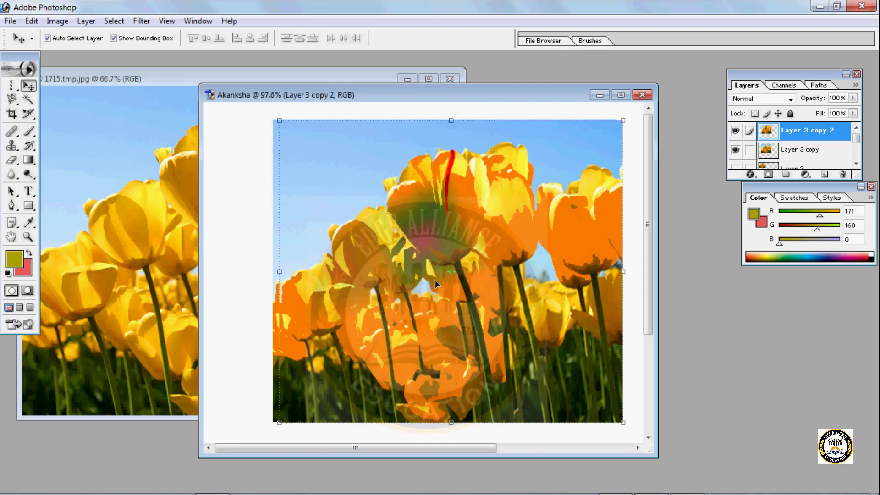
- Hide Layer 3 copy and draw a slightly tilted crop frame around the upper tulips
{"action": "left_click", "coordinate": [736, 150]}
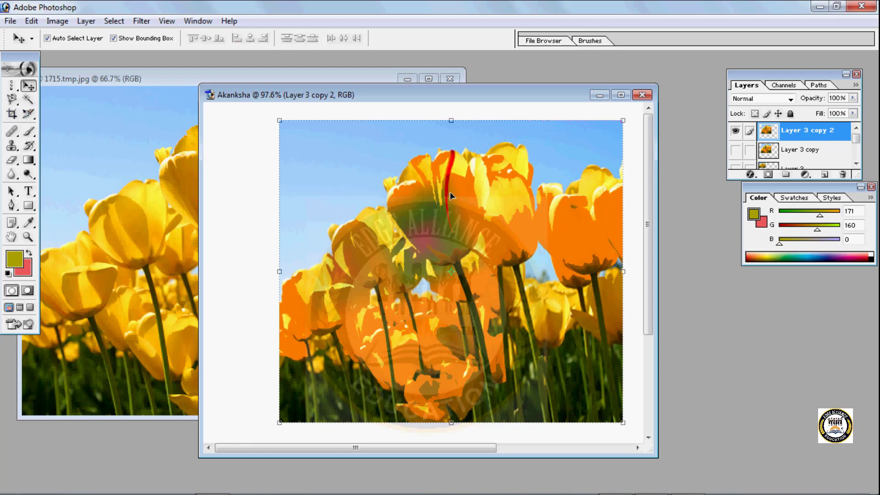
{"action": "key", "text": "c"}
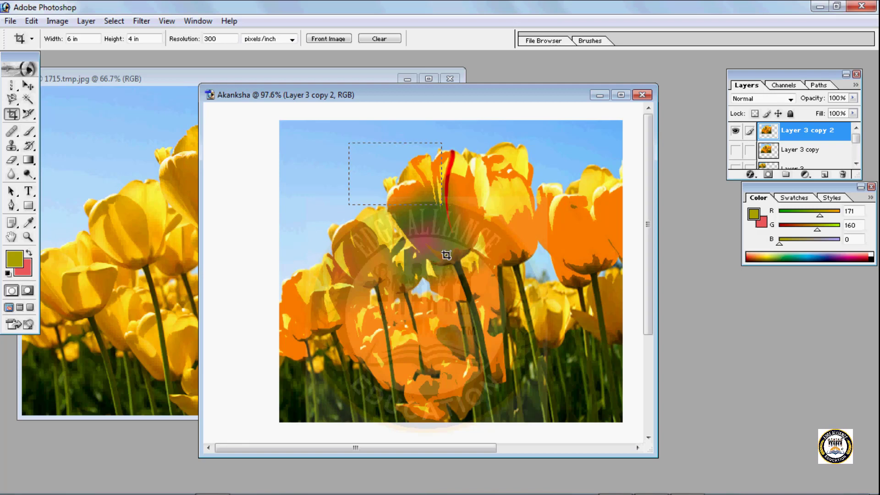
{"action": "left_click_drag", "start_coordinate": [551, 425], "coordinate": [548, 443]}
{"action": "left_click_drag", "start_coordinate": [556, 434], "coordinate": [573, 359]}
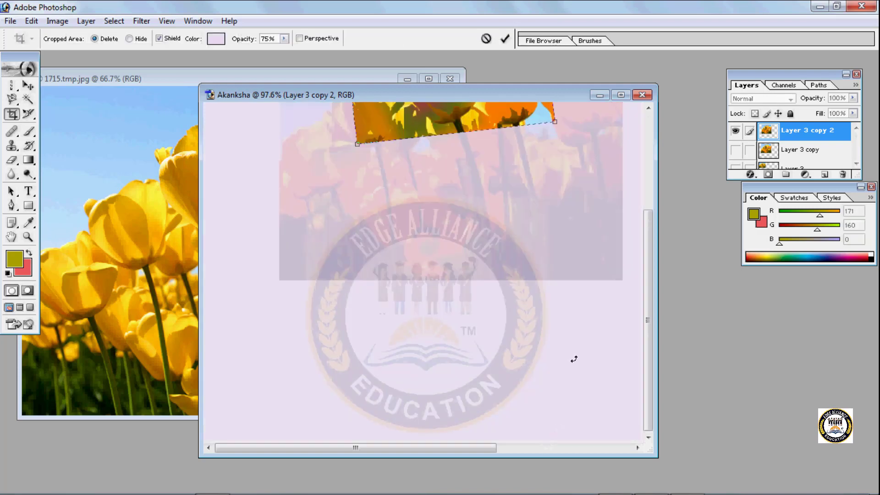
{"action": "scroll", "coordinate": [502, 301], "scroll_direction": "up", "scroll_amount": 1}
{"action": "scroll", "coordinate": [503, 301], "scroll_direction": "up", "scroll_amount": 3}
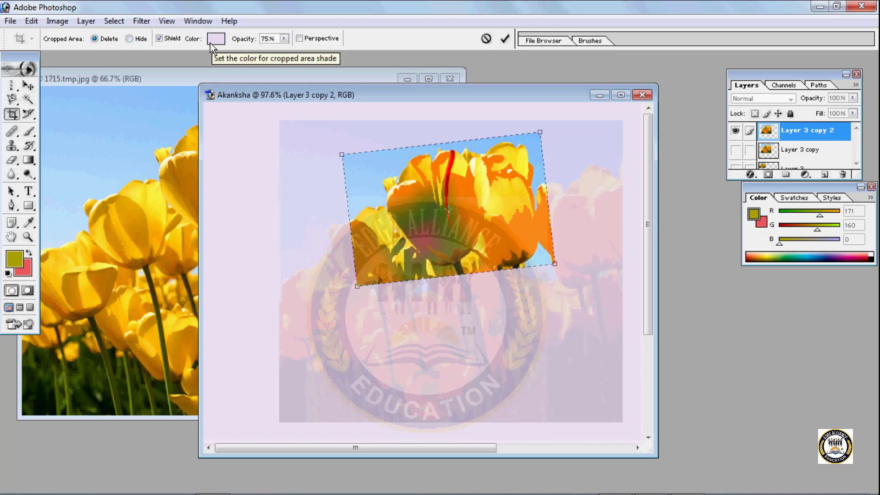
- Turn the crop shield off and back on to compare the view of the cropped-out area
{"action": "left_click", "coordinate": [177, 39]}
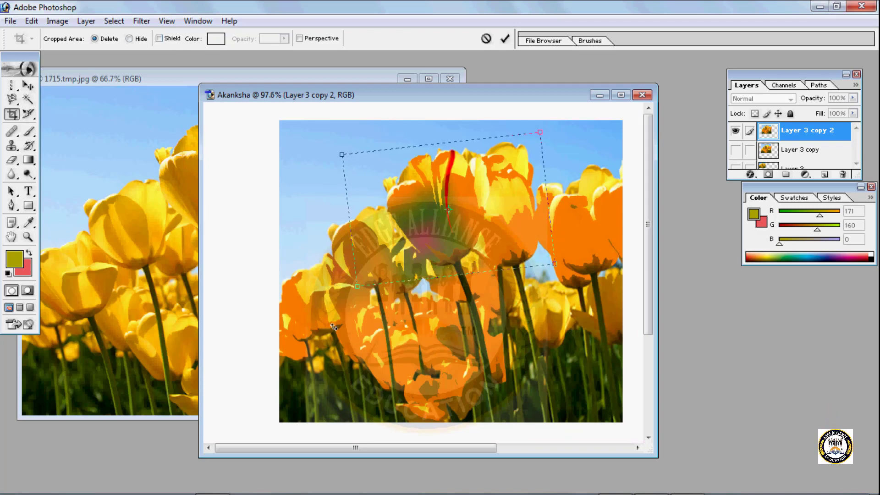
{"action": "left_click", "coordinate": [160, 39]}
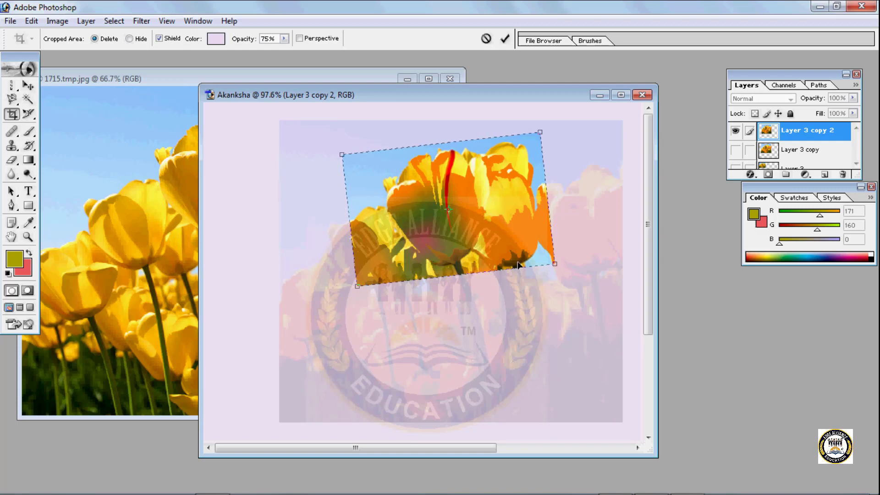
- Set the crop shield's color to purple A611EB and its opacity to 67%
{"action": "left_click", "coordinate": [218, 38]}
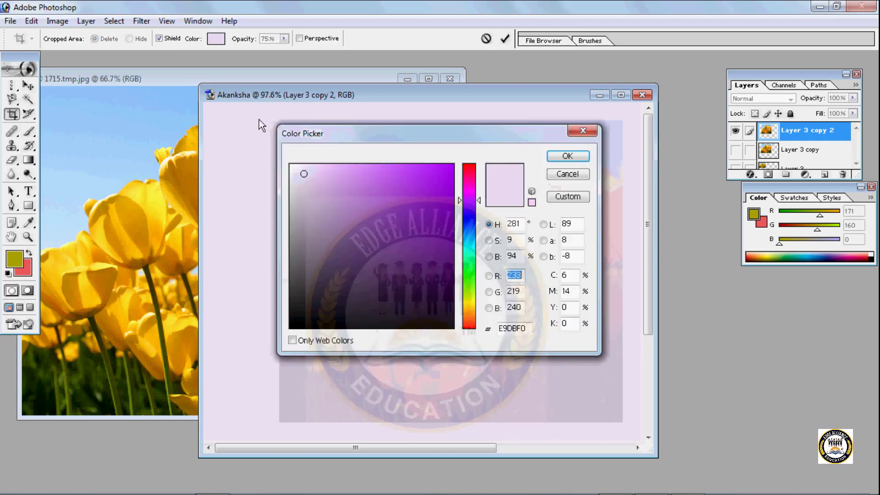
{"action": "left_click", "coordinate": [417, 193]}
{"action": "left_click", "coordinate": [395, 288]}
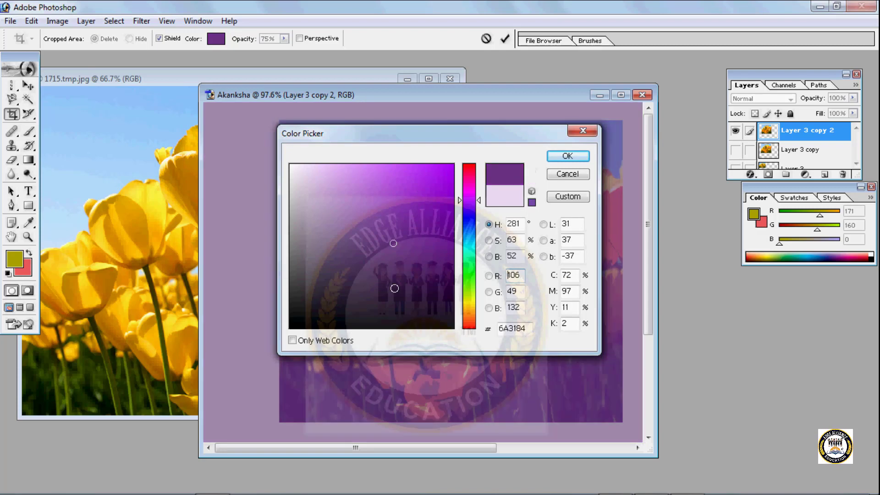
{"action": "left_click", "coordinate": [414, 180]}
{"action": "left_click", "coordinate": [429, 181]}
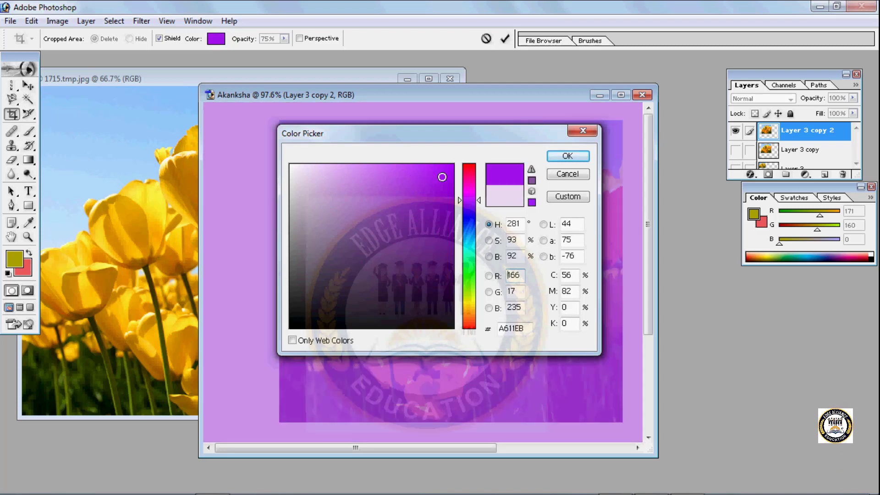
{"action": "left_click", "coordinate": [567, 156]}
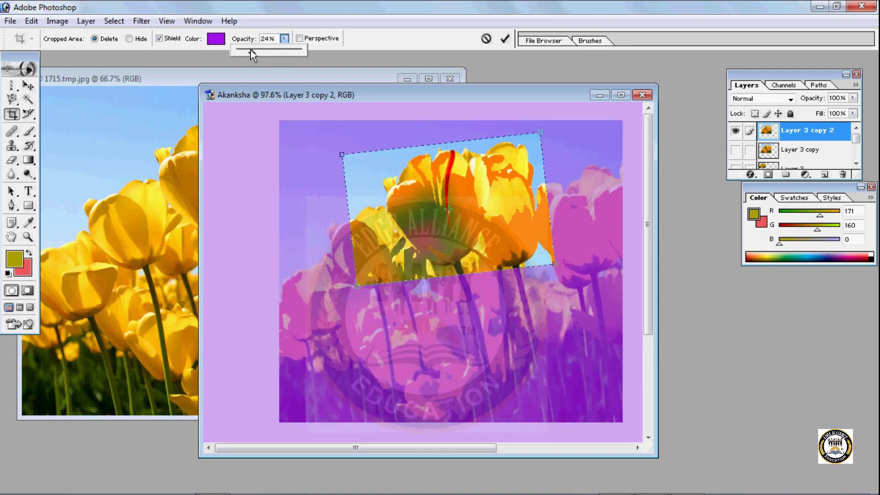
{"action": "left_click_drag", "start_coordinate": [277, 57], "coordinate": [279, 57]}
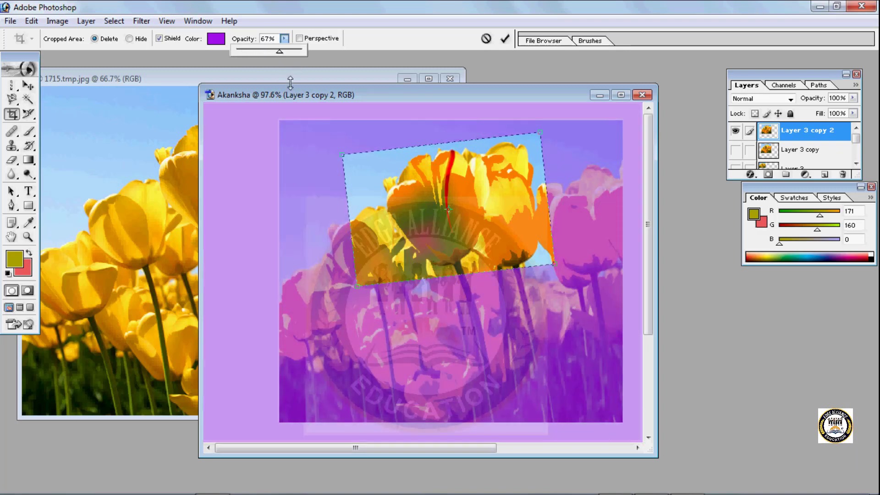
- Straighten the crop frame around the upper tulips and apply the crop with the cropped area set to Delete
{"action": "left_click", "coordinate": [130, 39]}
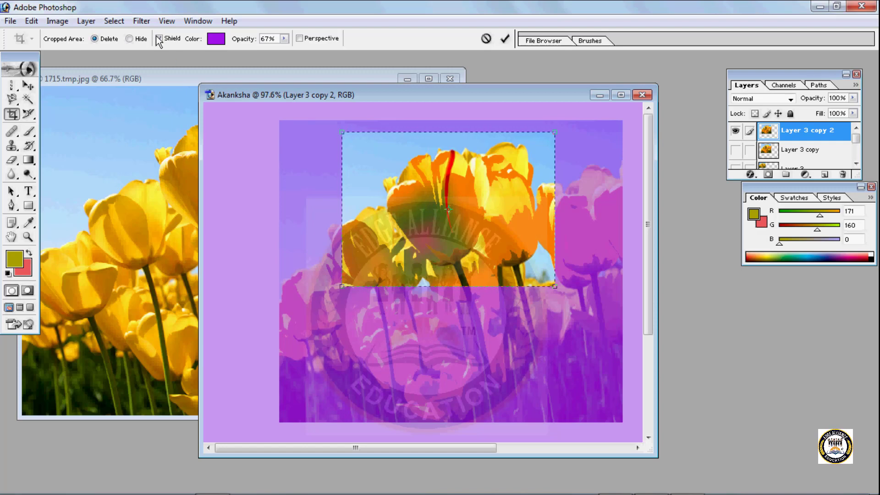
{"action": "left_click", "coordinate": [146, 41]}
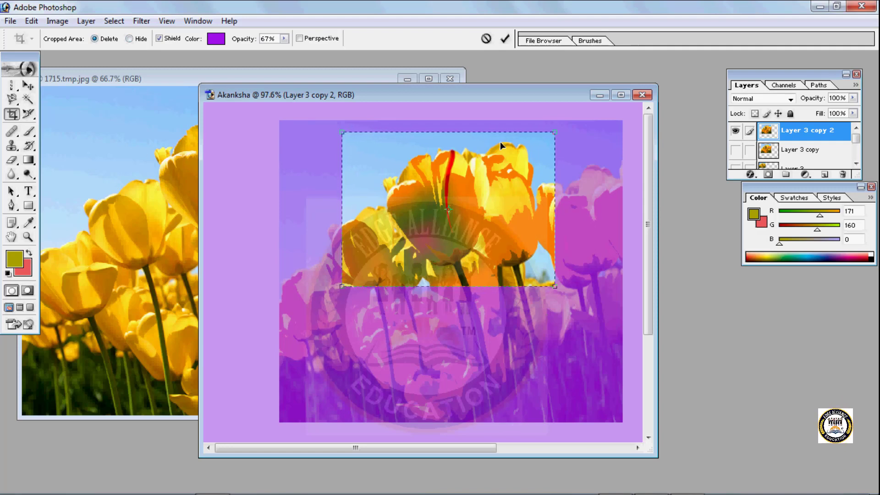
{"action": "left_click", "coordinate": [129, 39]}
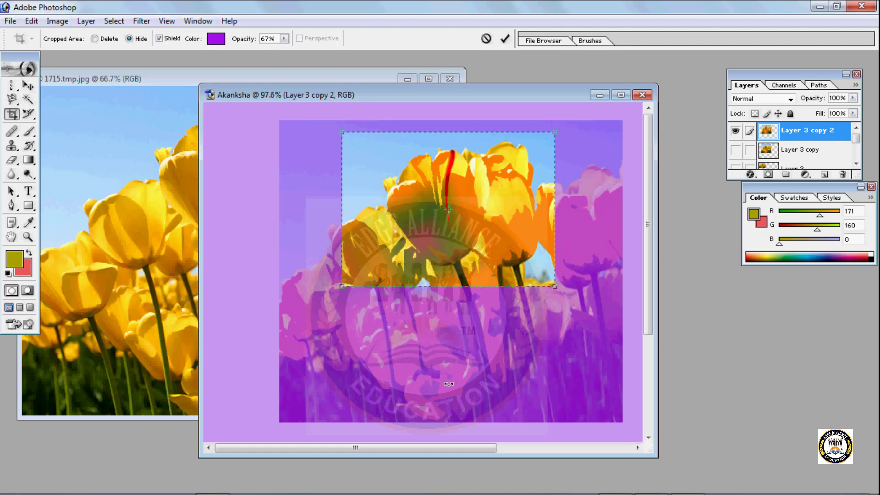
{"action": "left_click", "coordinate": [94, 39]}
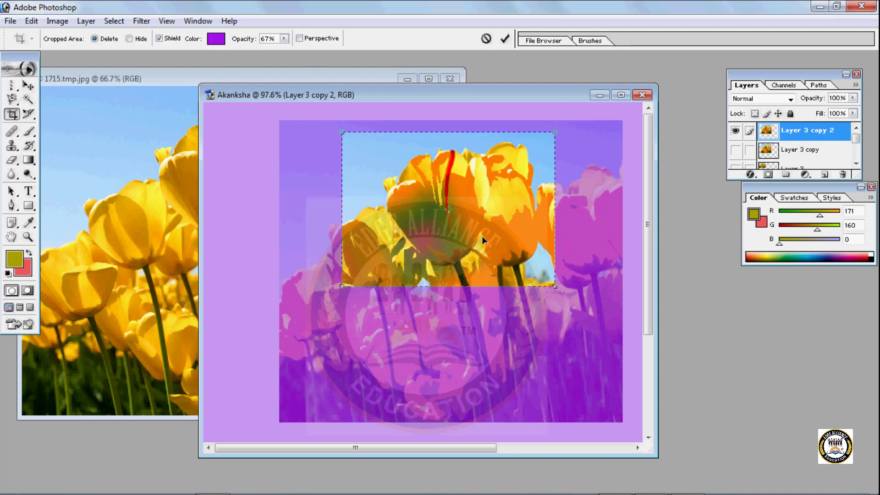
{"action": "key", "text": "Return"}
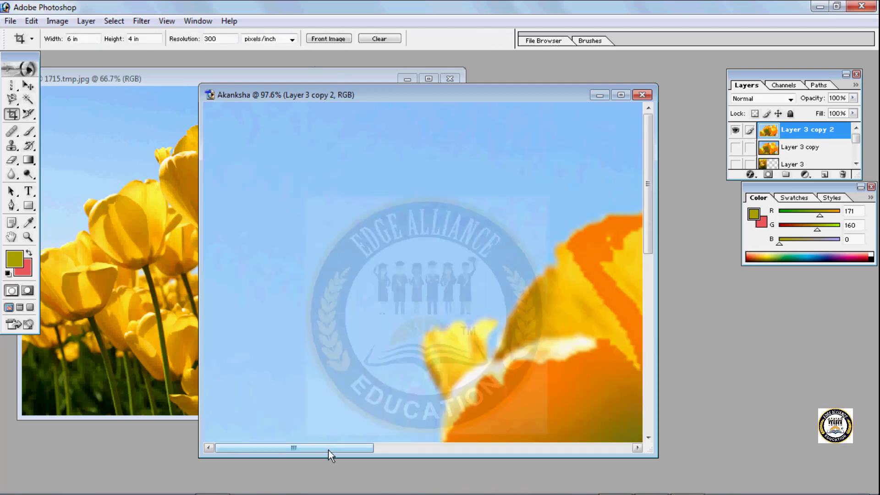
- Move the cropped Layer 3 copy 2 toward the lower right of the canvas
{"action": "left_click_drag", "start_coordinate": [329, 450], "coordinate": [427, 449]}
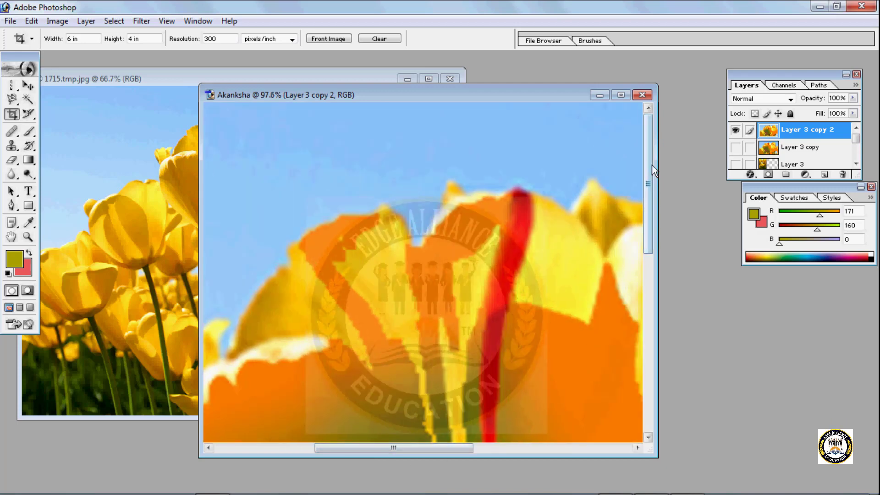
{"action": "mouse_move", "coordinate": [652, 170]}
{"action": "left_mouse_down"}
{"action": "mouse_move", "coordinate": [654, 220]}
{"action": "mouse_move", "coordinate": [651, 165]}
{"action": "left_mouse_up"}
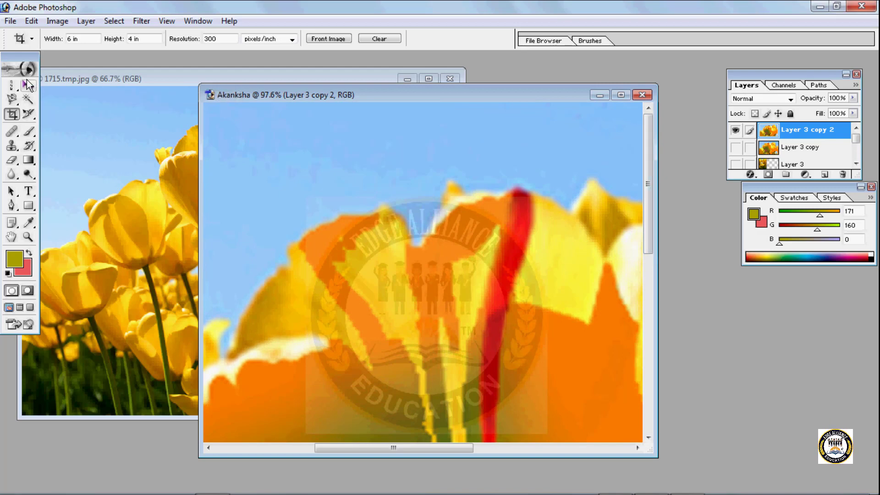
{"action": "left_click", "coordinate": [26, 87]}
{"action": "left_click_drag", "start_coordinate": [335, 237], "coordinate": [617, 248]}
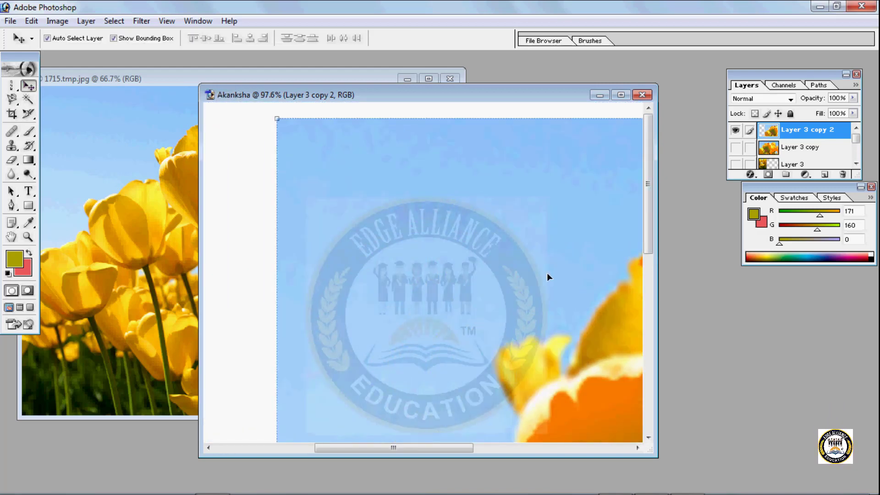
- Free Transform Layer 3 copy 2 to about 31.2% width and 22.1% height, placing it near the canvas's upper edge
{"action": "key", "text": "ctrl+t"}
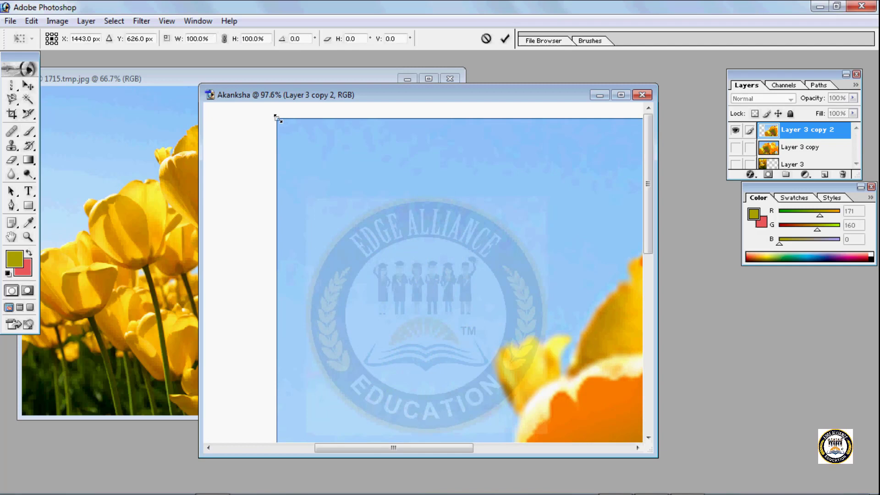
{"action": "left_click_drag", "start_coordinate": [278, 118], "coordinate": [447, 290]}
{"action": "left_click_drag", "start_coordinate": [564, 411], "coordinate": [375, 296]}
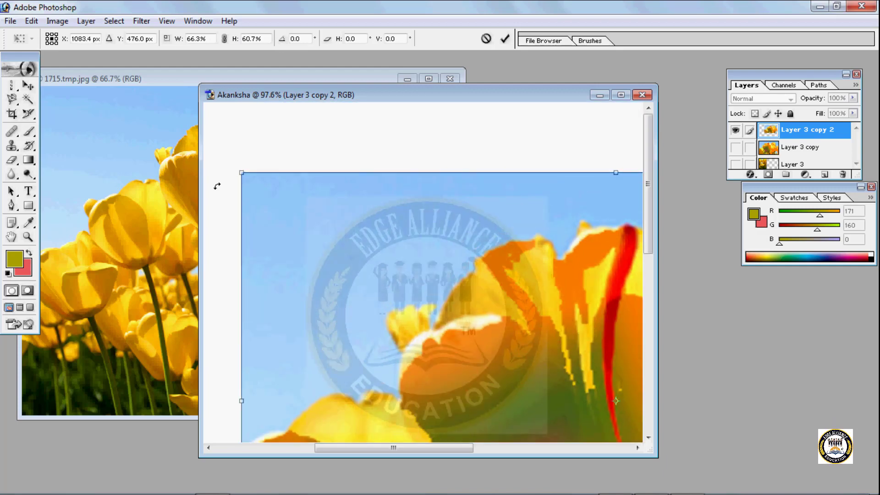
{"action": "left_click_drag", "start_coordinate": [242, 173], "coordinate": [456, 347]}
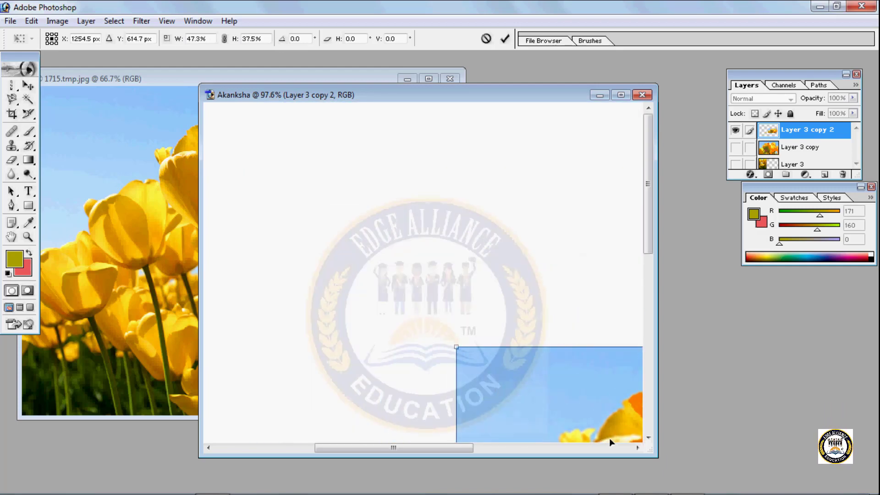
{"action": "left_click_drag", "start_coordinate": [609, 441], "coordinate": [397, 224]}
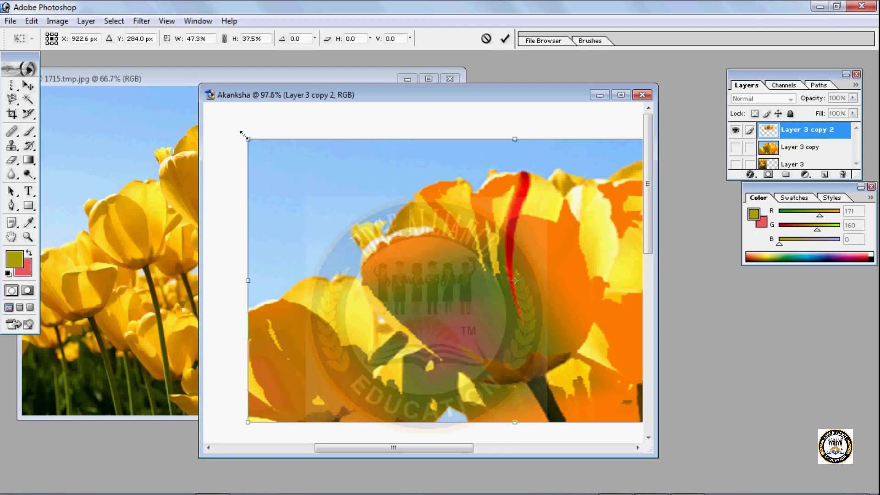
{"action": "left_click_drag", "start_coordinate": [244, 137], "coordinate": [431, 256]}
{"action": "left_click_drag", "start_coordinate": [573, 342], "coordinate": [370, 202]}
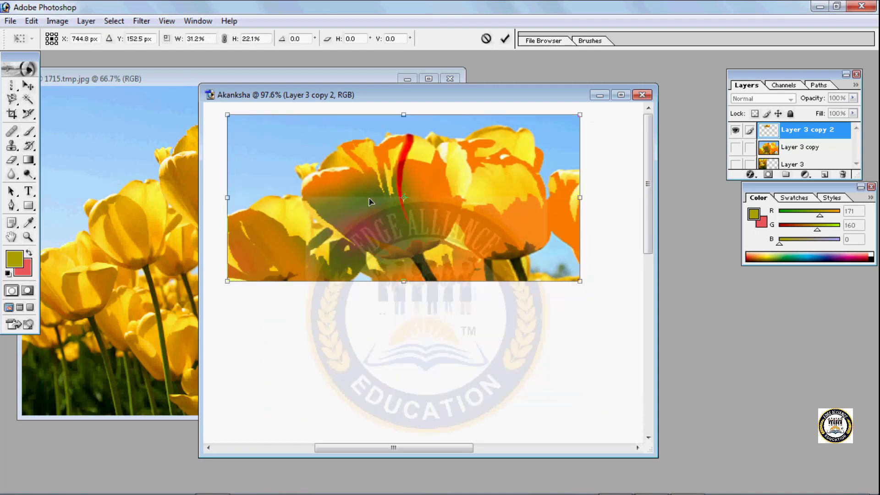
{"action": "key", "text": "Return"}
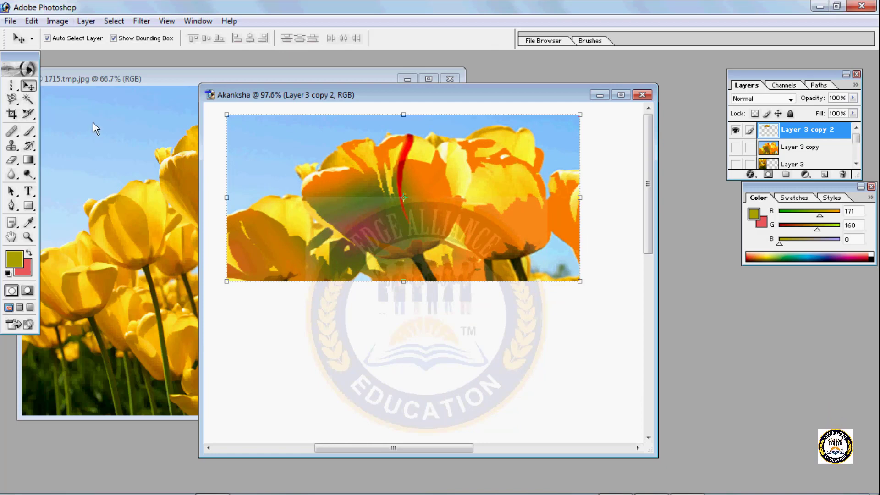
- Undo the edits back to Layer 3 copy with its unfilled petal selection, and close the edited document
{"action": "key", "text": "ctrl+z"}
{"action": "key", "text": "ctrl+alt+z"}
{"action": "key", "text": "ctrl+alt+z"}
{"action": "key", "text": "ctrl+alt+z"}
{"action": "key", "text": "ctrl+alt+z"}
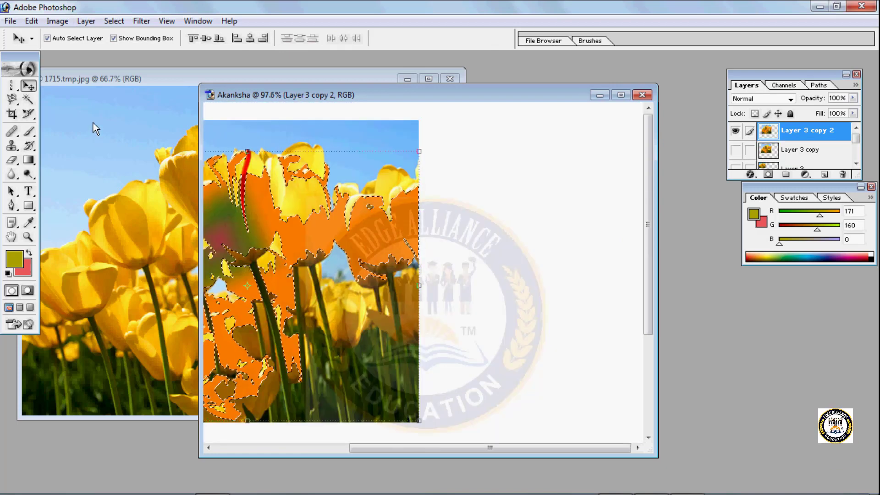
{"action": "key", "text": "ctrl+alt+z"}
{"action": "key", "text": "ctrl+alt+z"}
{"action": "key", "text": "ctrl+alt+z"}
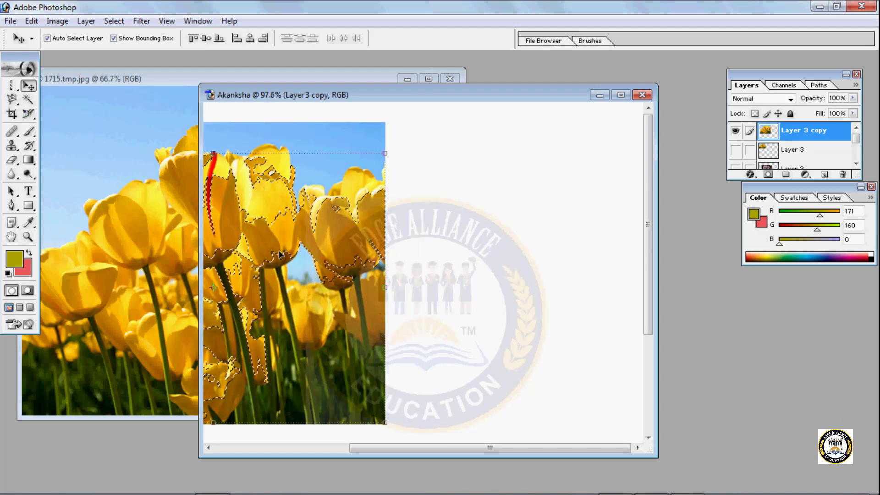
{"action": "left_click", "coordinate": [643, 95]}
{"action": "left_click", "coordinate": [439, 200]}
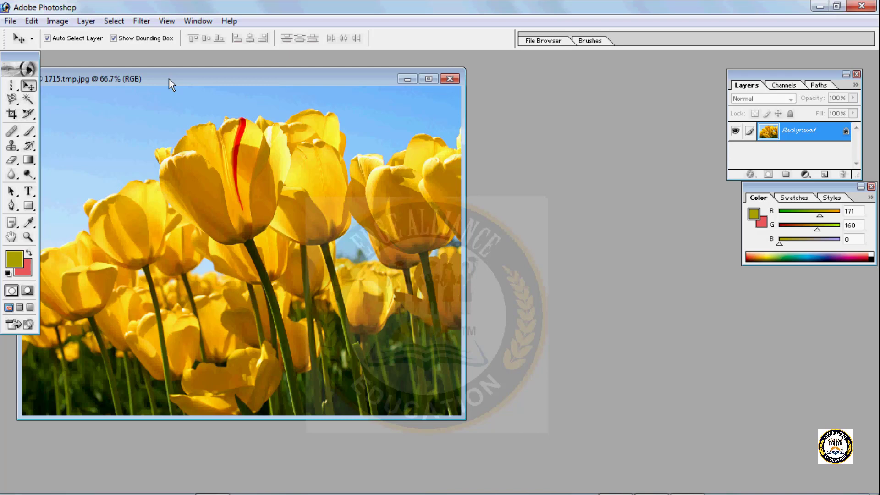
- Create a white 1024 x 768 pixel RGB document at 300 pixels/inch and copy the tulip photo into it
{"action": "left_click", "coordinate": [18, 23]}
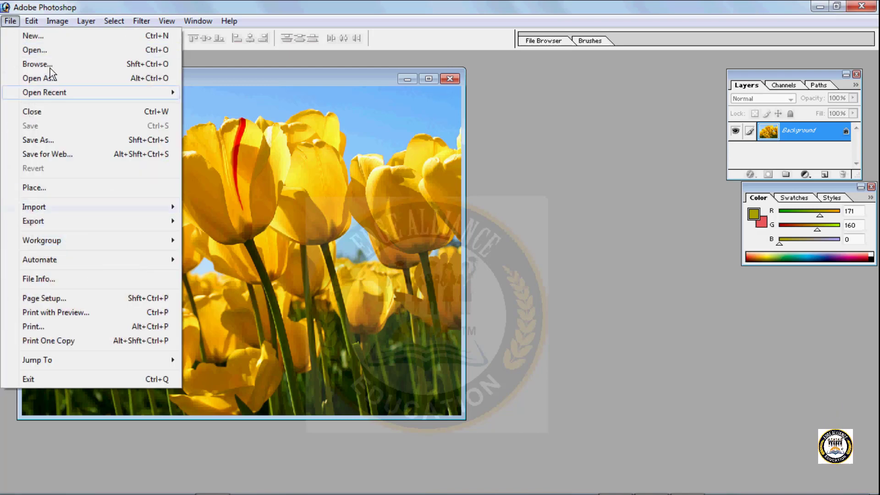
{"action": "left_click", "coordinate": [52, 36]}
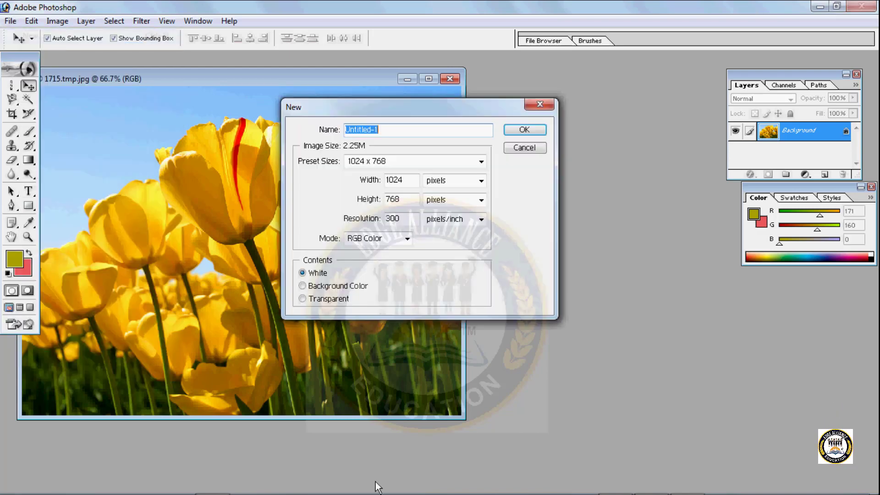
{"action": "left_click", "coordinate": [523, 129]}
{"action": "left_click_drag", "start_coordinate": [307, 86], "coordinate": [566, 129]}
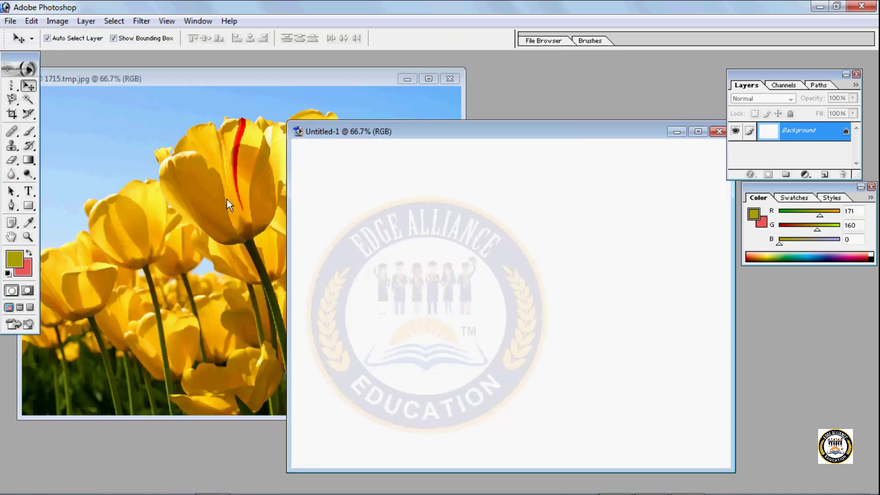
{"action": "left_click", "coordinate": [227, 198]}
{"action": "left_click_drag", "start_coordinate": [228, 198], "coordinate": [524, 235]}
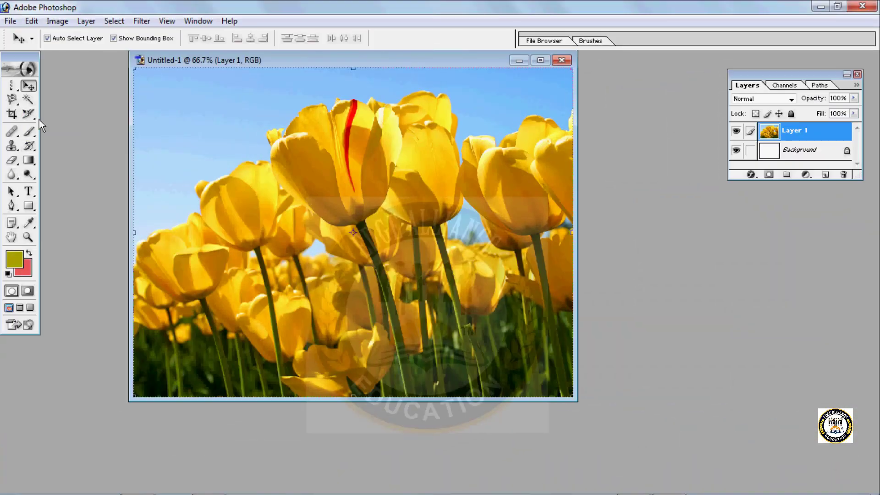
- Draw a slice over the upper-left part of the tulip image with the Slice tool
{"action": "left_click", "coordinate": [35, 118]}
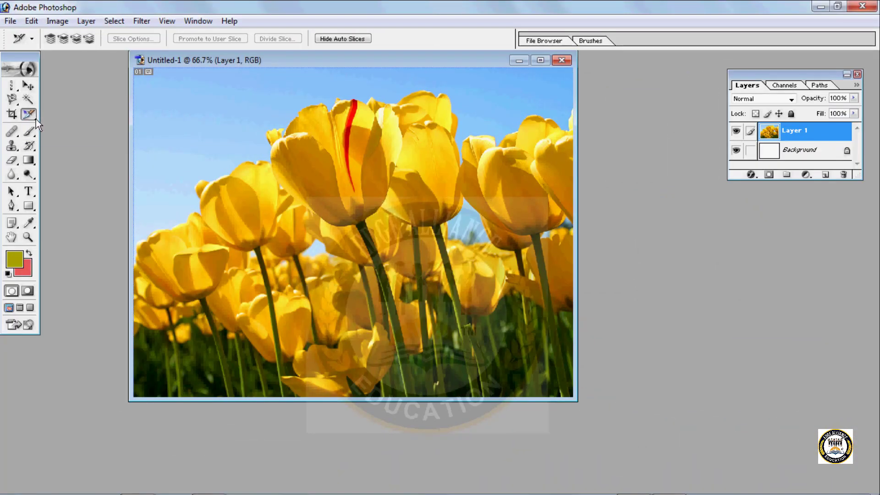
{"action": "left_click", "coordinate": [35, 119]}
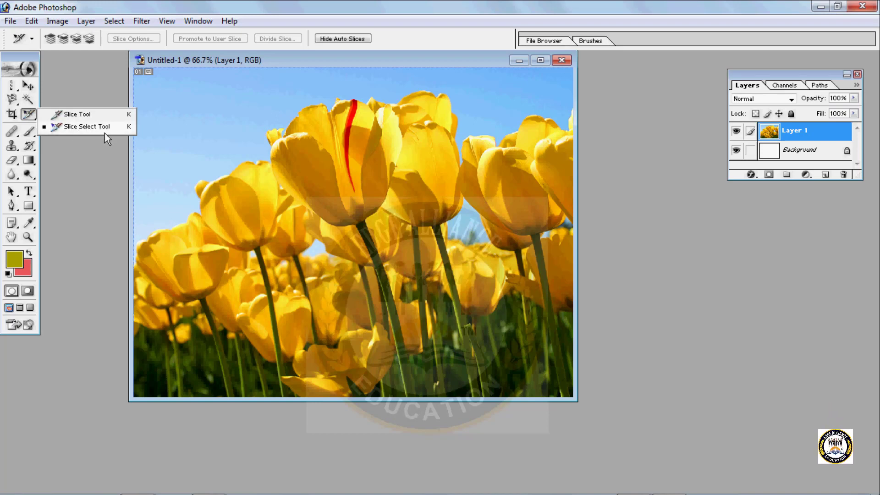
{"action": "left_click", "coordinate": [86, 116]}
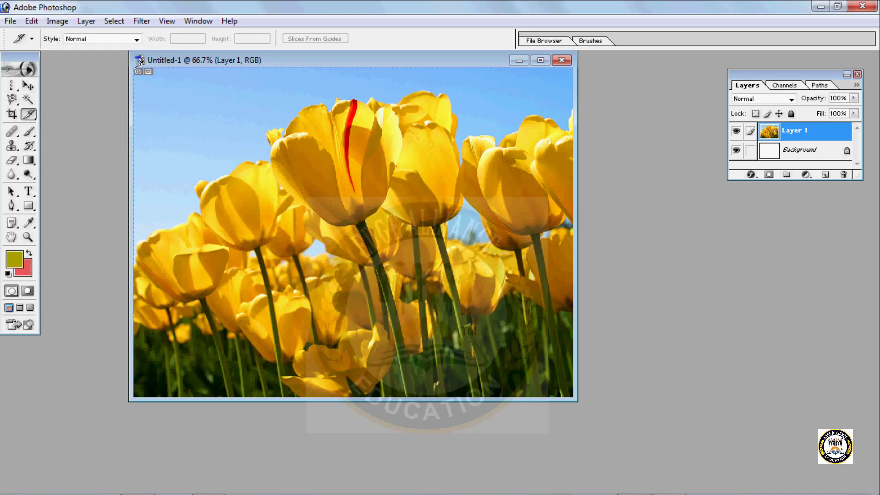
{"action": "left_click_drag", "start_coordinate": [136, 69], "coordinate": [156, 111]}
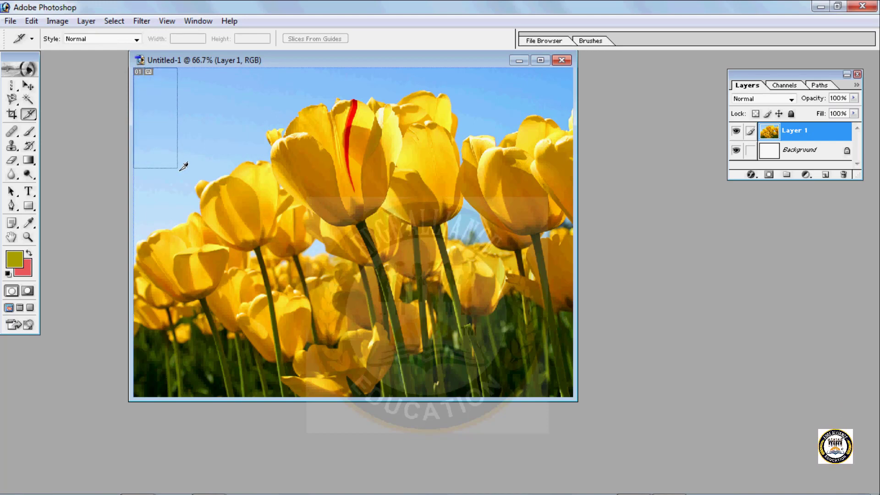
{"action": "left_click_drag", "start_coordinate": [179, 168], "coordinate": [320, 226]}
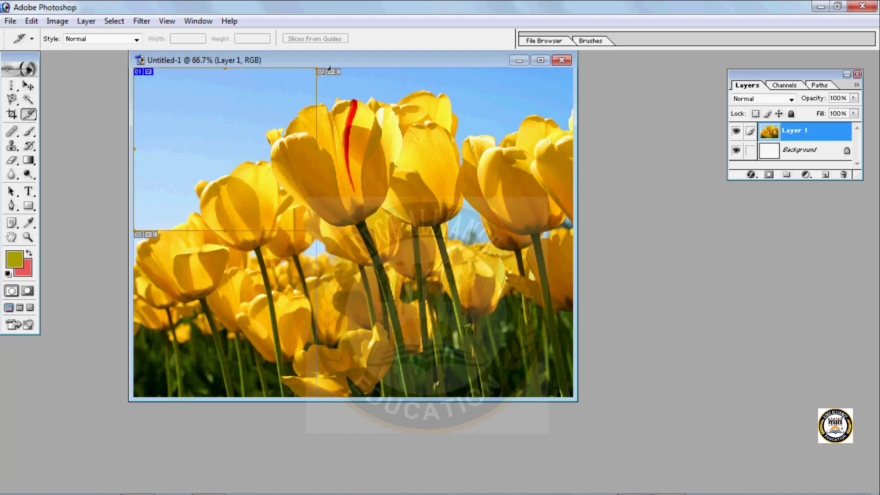
- Slice the upper-right, lower-left and lower-right parts of the tulip image so four slices cover it
{"action": "left_click_drag", "start_coordinate": [318, 69], "coordinate": [438, 244]}
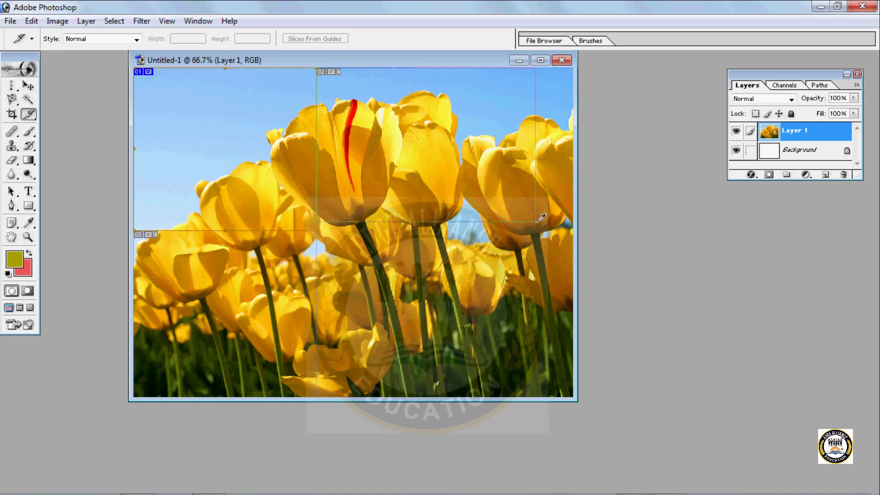
{"action": "left_click_drag", "start_coordinate": [540, 218], "coordinate": [575, 219]}
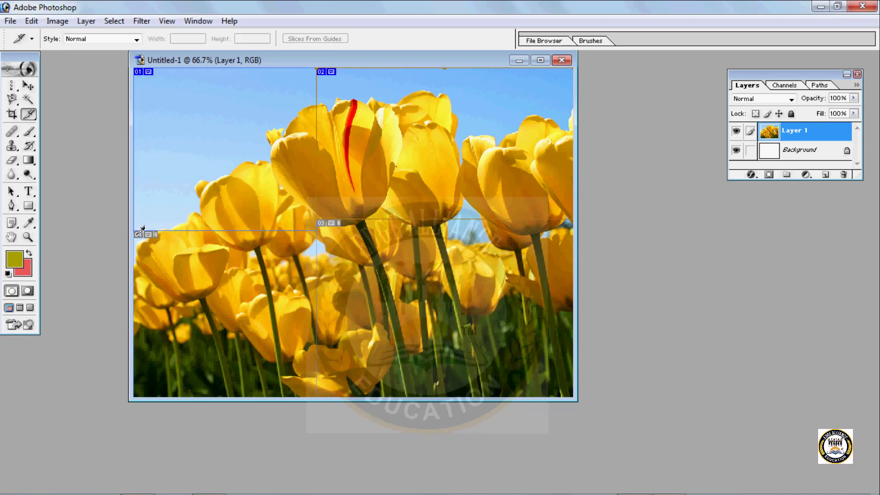
{"action": "left_click_drag", "start_coordinate": [243, 365], "coordinate": [316, 397]}
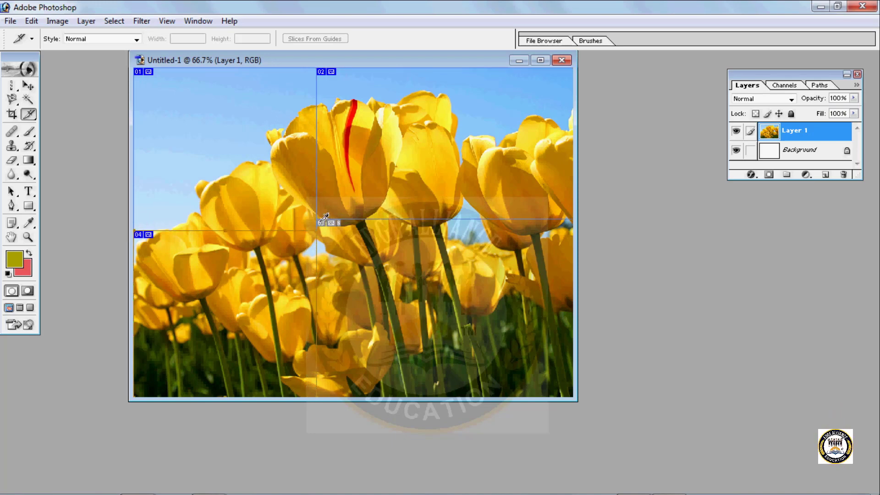
{"action": "left_click_drag", "start_coordinate": [436, 345], "coordinate": [545, 386]}
{"action": "left_click", "coordinate": [28, 87]}
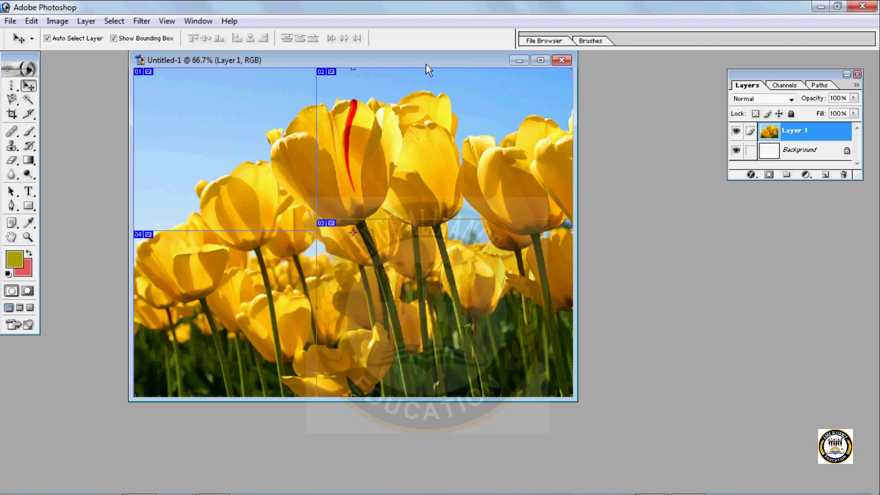
{"action": "left_click_drag", "start_coordinate": [420, 57], "coordinate": [490, 82]}
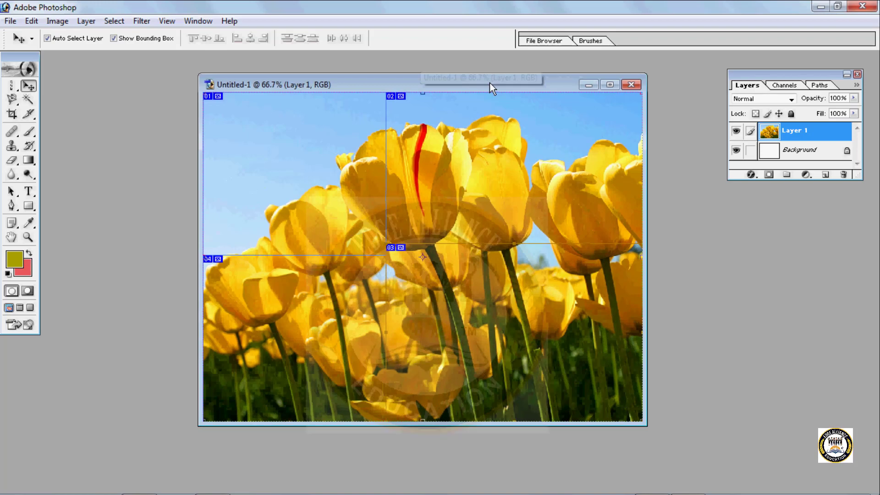
- Switch to the Slice Select tool and open the sliced tulip image in Save For Web
{"action": "left_click", "coordinate": [37, 122]}
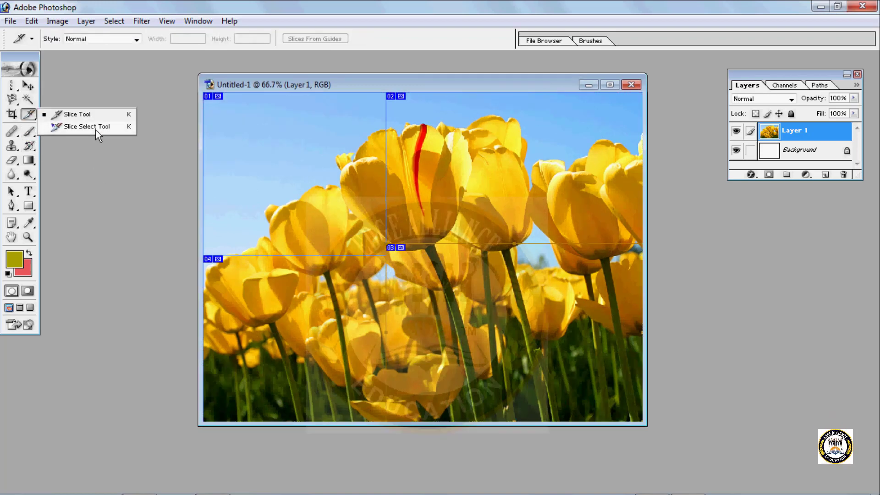
{"action": "left_click", "coordinate": [99, 127]}
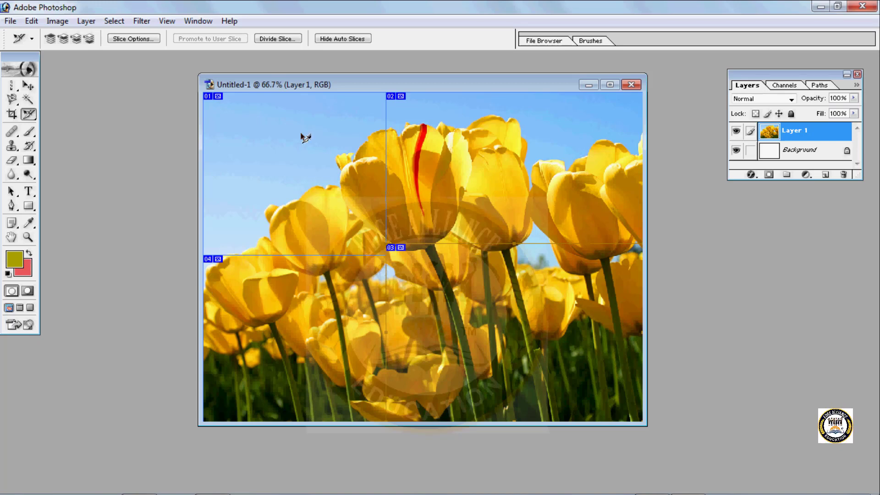
{"action": "left_click", "coordinate": [17, 23]}
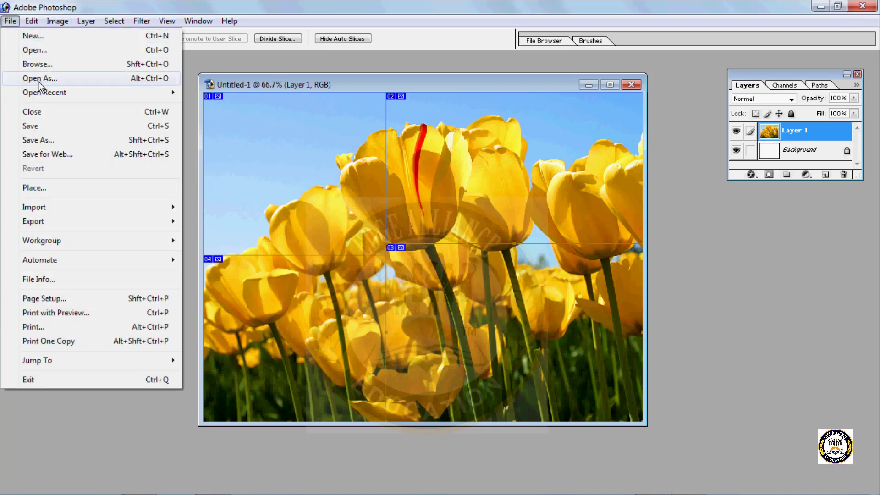
{"action": "left_click", "coordinate": [67, 155]}
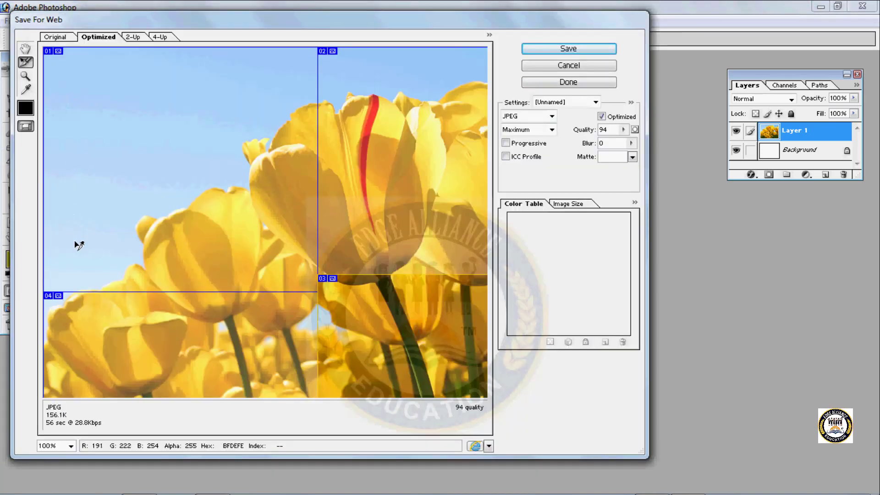
- Save the optimized slices to the Desktop as aks.html, using the HTML and Images type with all slices included
{"action": "left_click", "coordinate": [588, 54]}
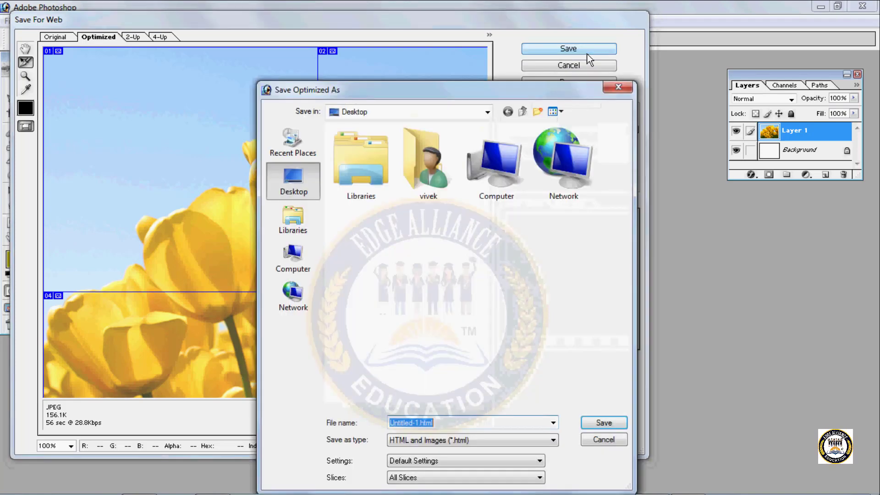
{"action": "left_click", "coordinate": [304, 171]}
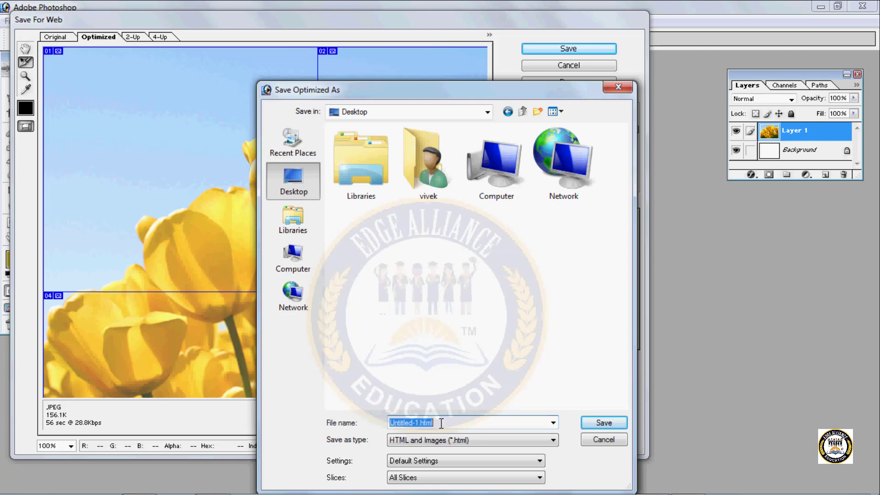
{"action": "key", "text": "BackSpace"}
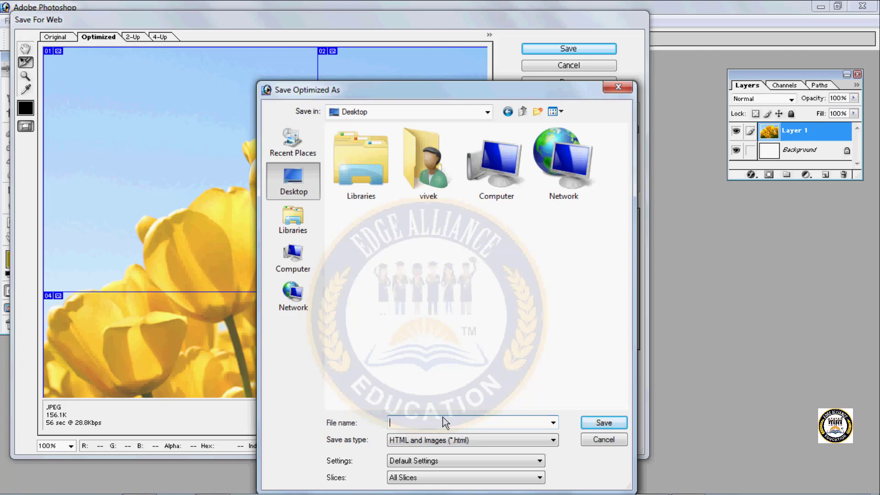
{"action": "type", "text": "aks"}
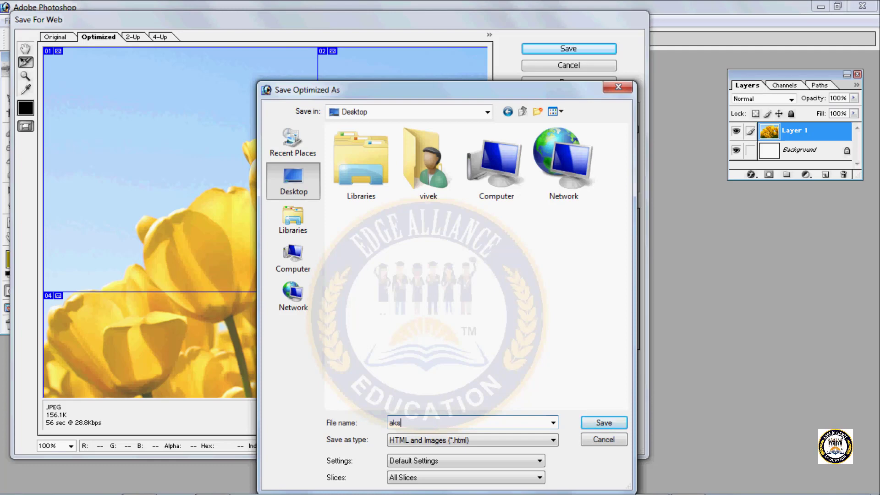
{"action": "type", "text": ".html"}
{"action": "left_click", "coordinate": [603, 424]}
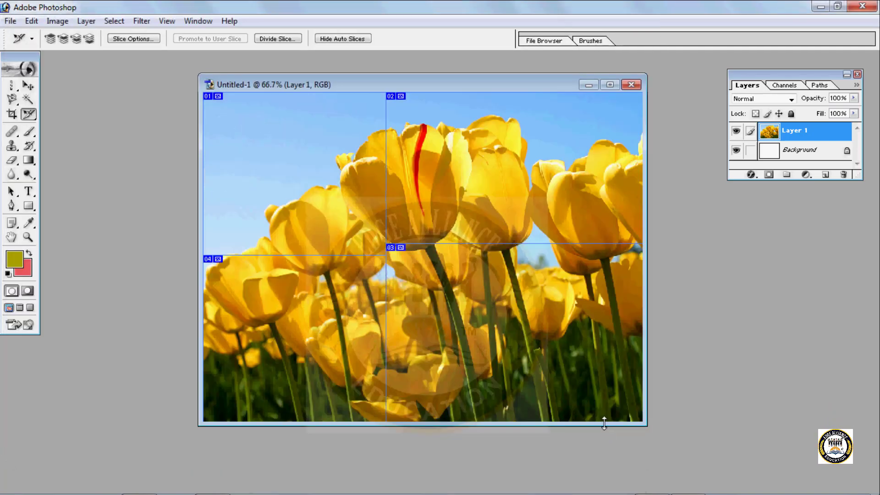
- Switch to the Windows desktop and open the exported images folder to view the slice file aks_01.jpg
{"action": "left_click", "coordinate": [813, 7]}
{"action": "left_click", "coordinate": [819, 7]}
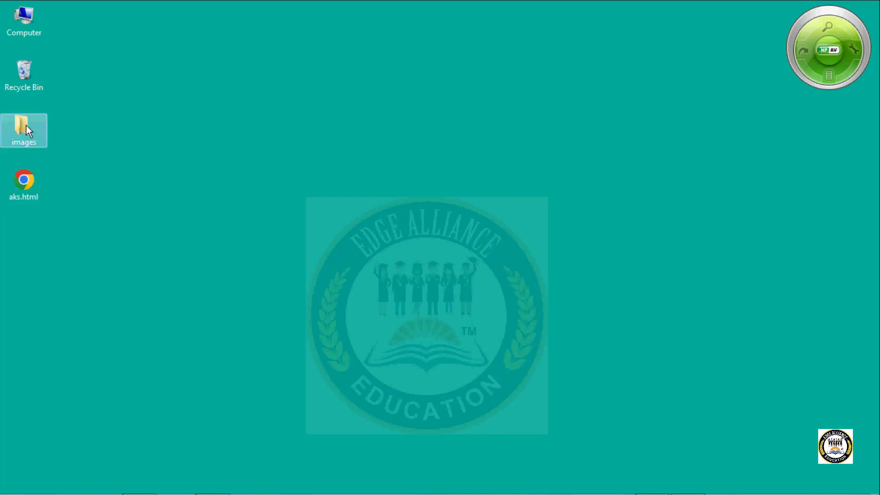
{"action": "double_click", "coordinate": [24, 179]}
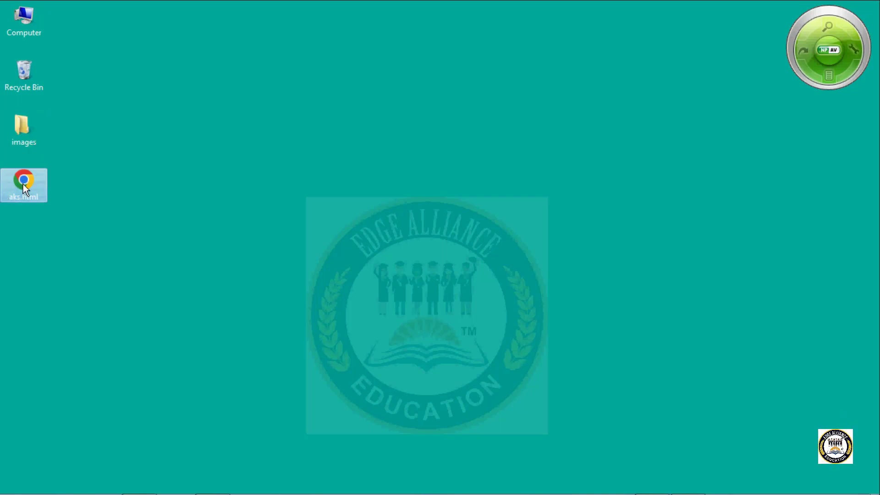
{"action": "left_click", "coordinate": [18, 129]}
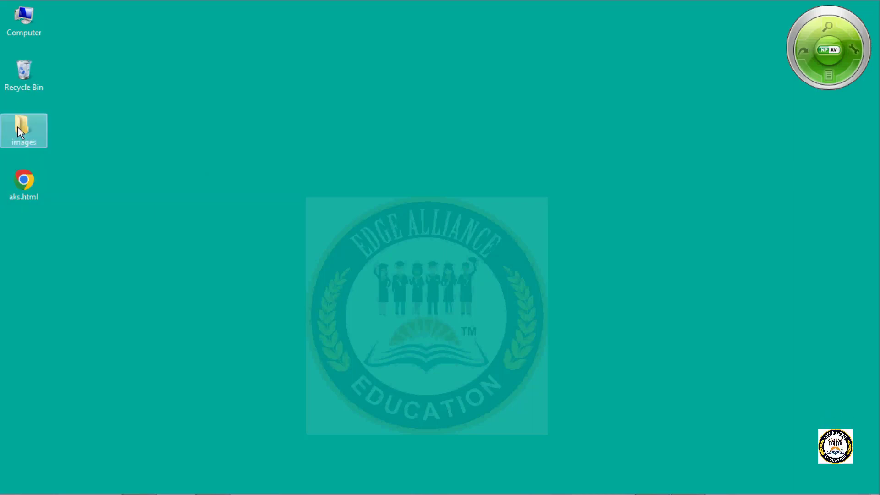
{"action": "double_click", "coordinate": [18, 128]}
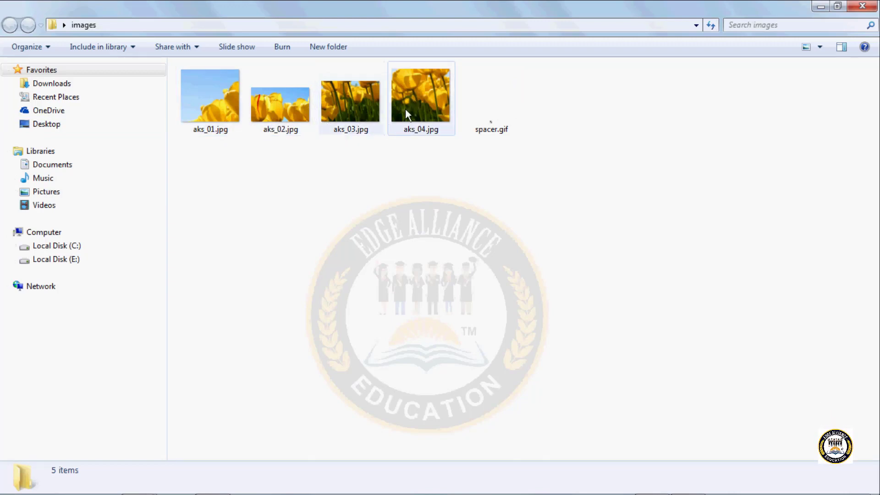
{"action": "left_click", "coordinate": [236, 110]}
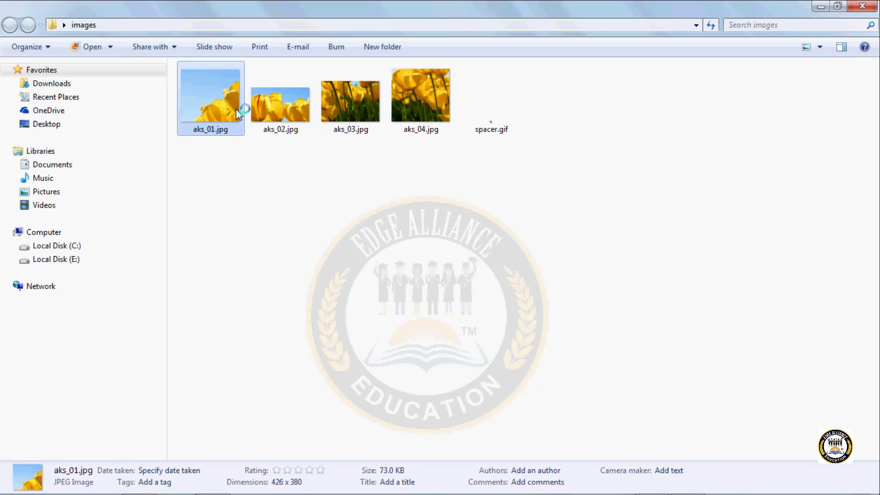